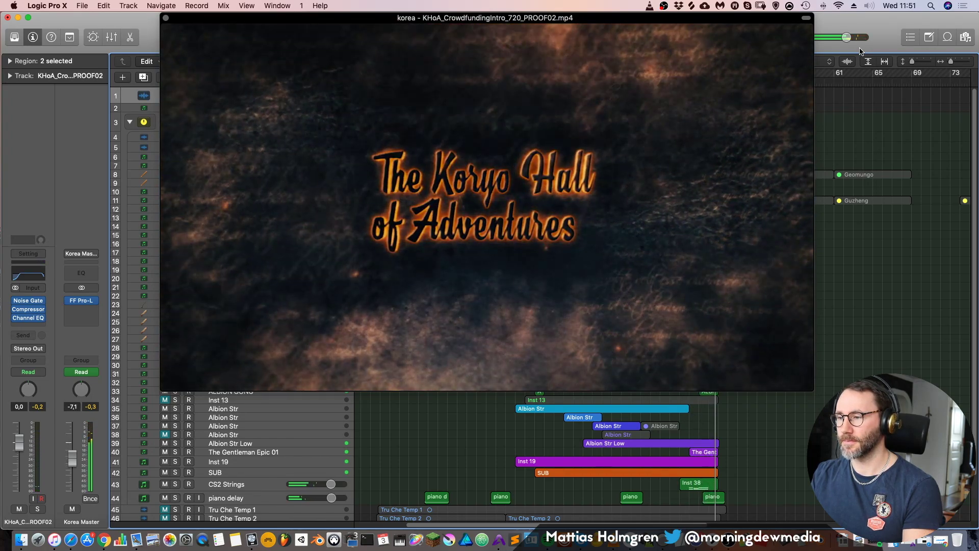
Shrink the floating movie window to half its size and move it clear of the track headers and earlier bars
left_click_drag(629, 19, 698, 43)
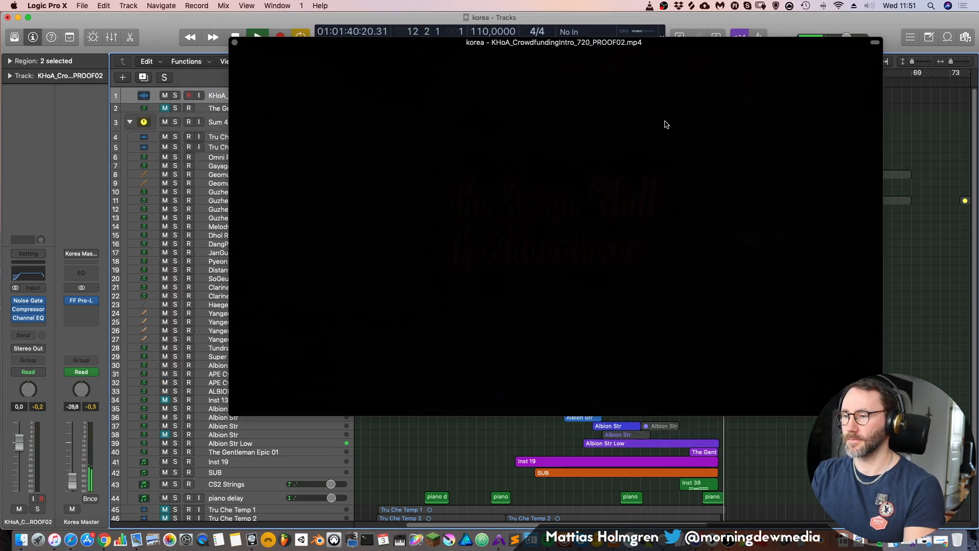
right_click(633, 176)
left_click(672, 186)
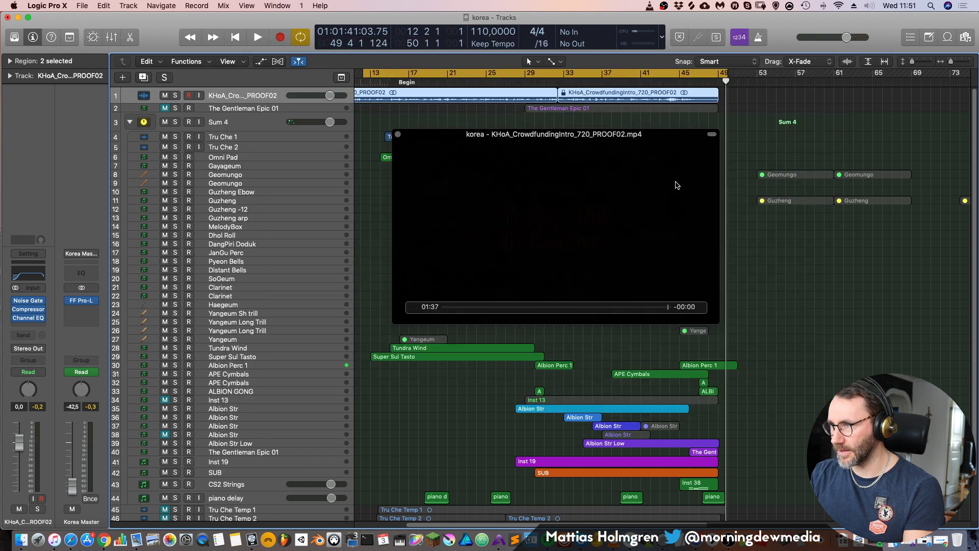
left_click_drag(564, 135, 815, 65)
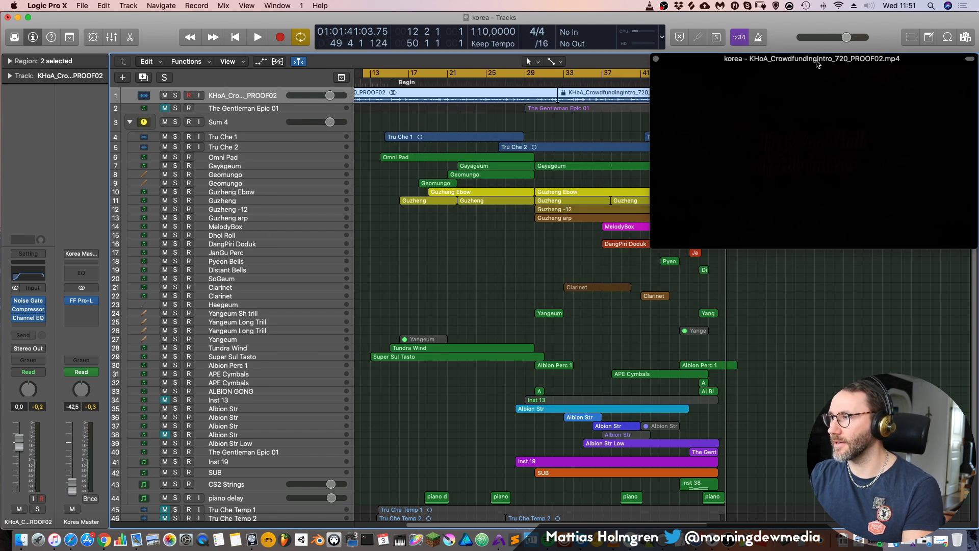
Show the global tracks above the arrangement and make the Tempo track taller
scroll(433, 269, "right", 5)
scroll(433, 268, "left", 3)
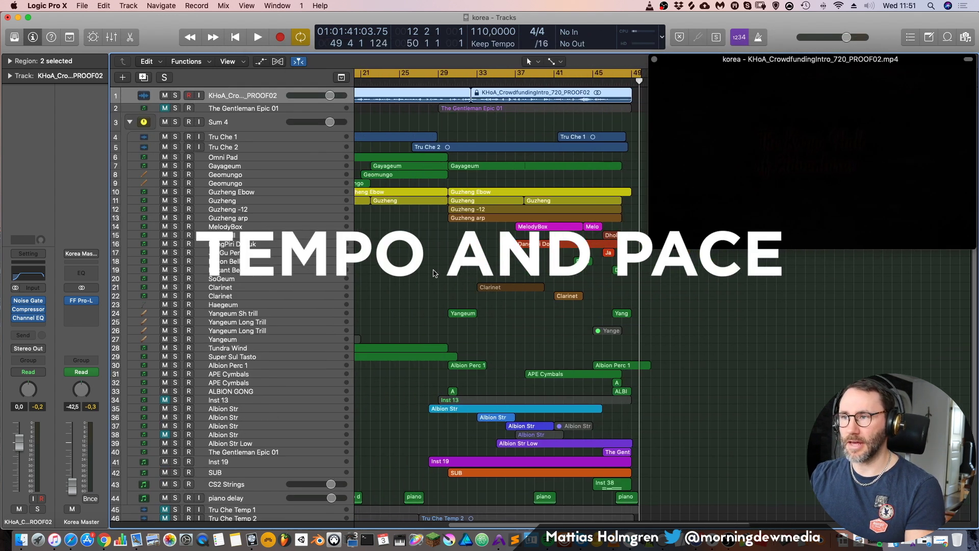
scroll(434, 273, "left", 4)
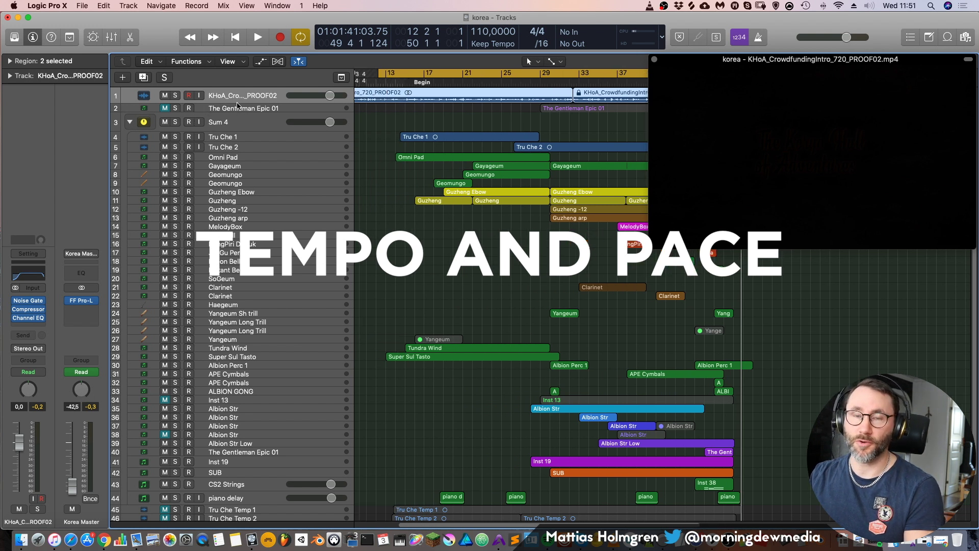
scroll(459, 128, "up", 4)
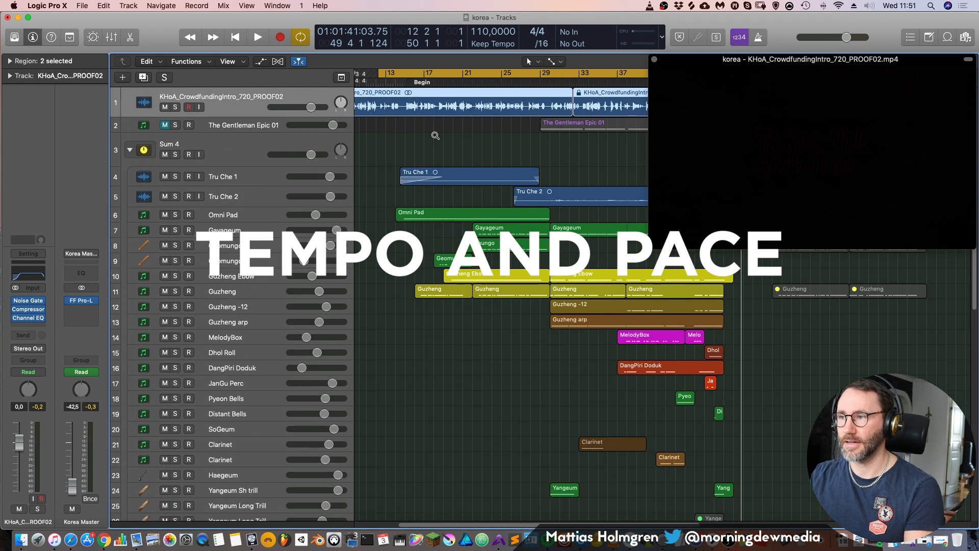
scroll(462, 135, "down", 2)
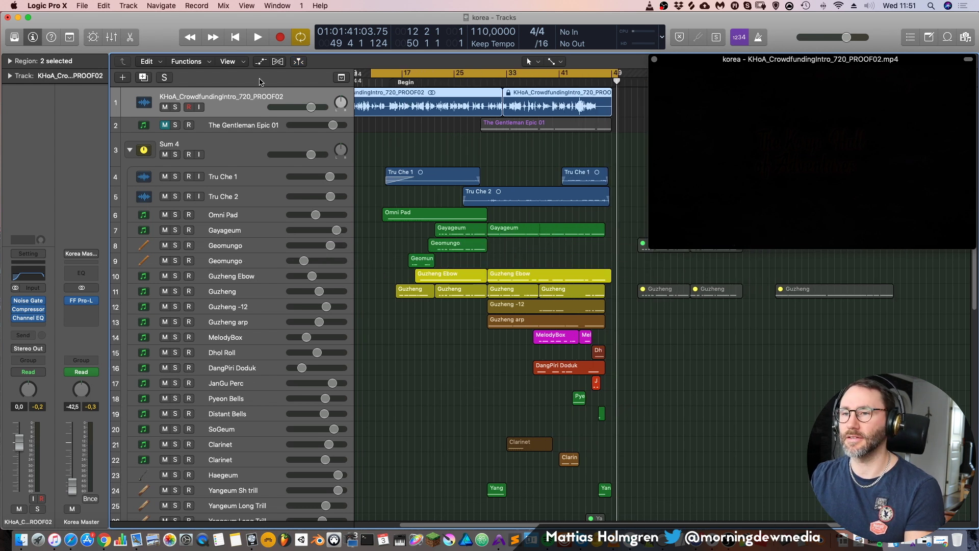
left_click(342, 77)
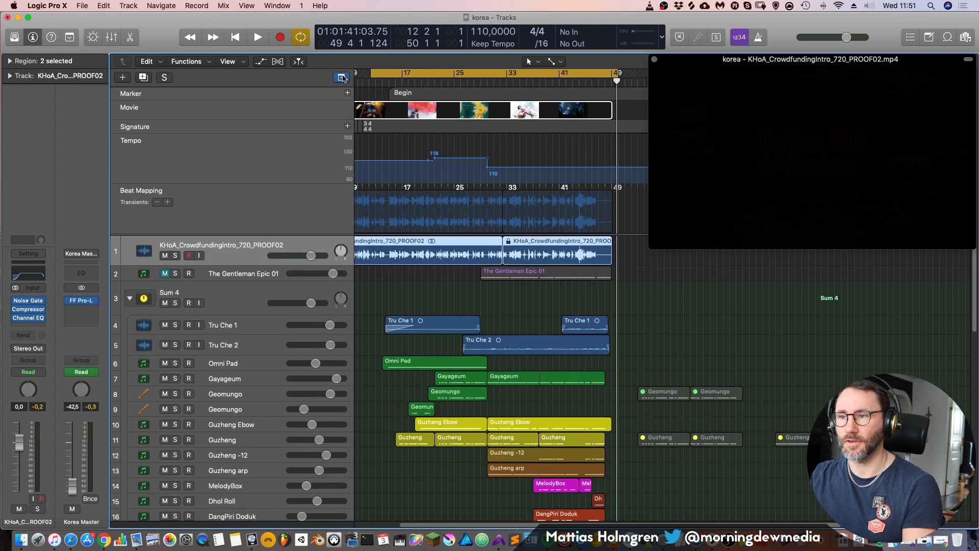
scroll(493, 149, "up", 2)
scroll(461, 161, "down", 1)
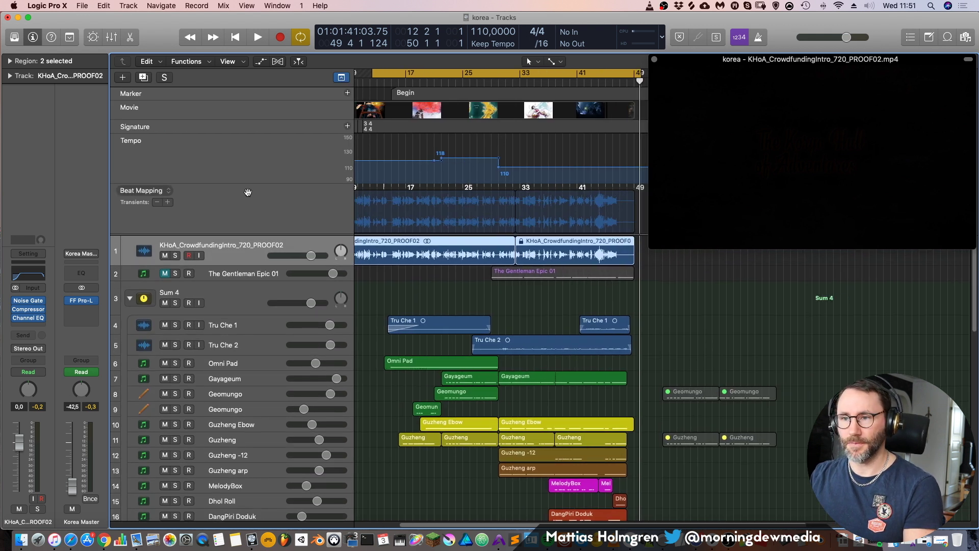
left_click_drag(252, 183, 261, 203)
Move the playhead to bar 12 and play a short stretch of the score against the movie
left_click_drag(406, 85, 443, 82)
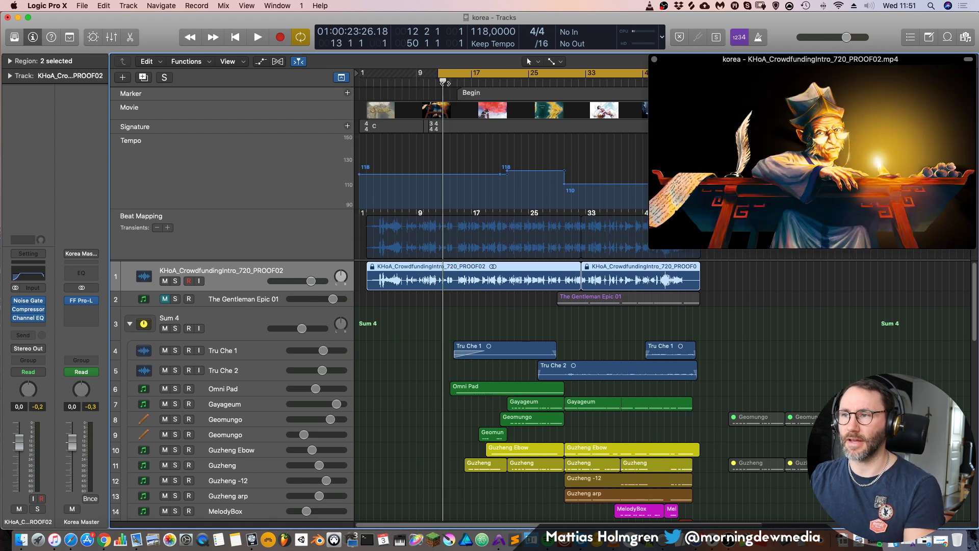
left_click_drag(443, 82, 439, 82)
key("space")
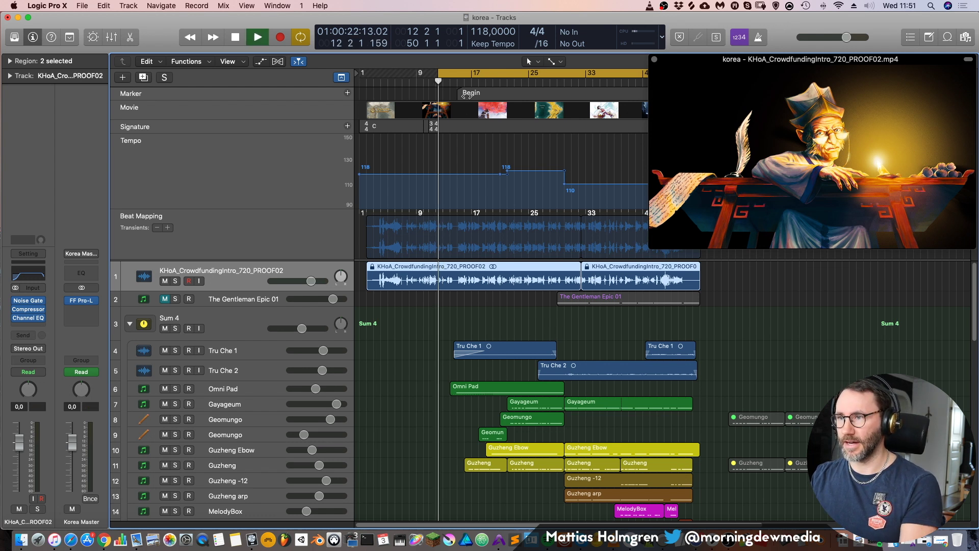
key("space")
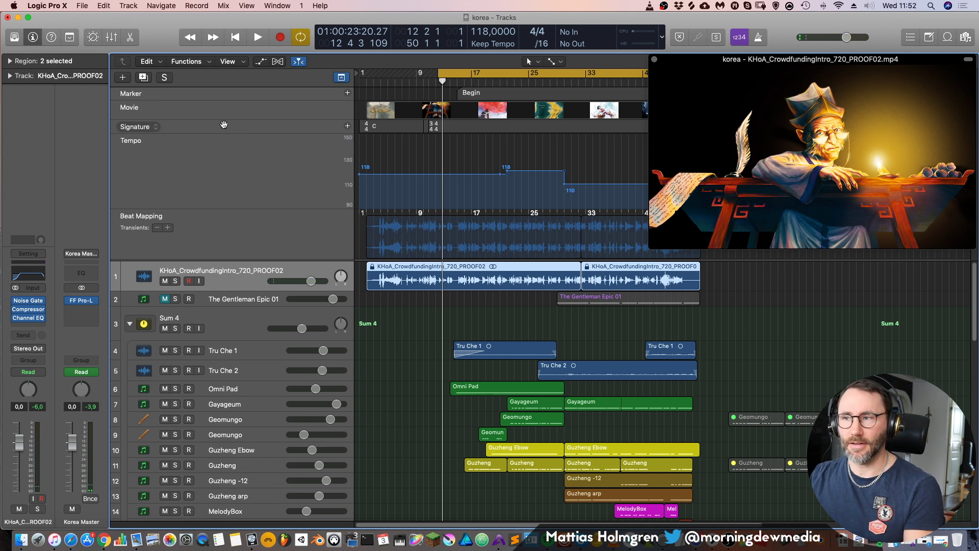
Mute the KHoA_CrowdfundingIntro_720_PROOF02 audio track and look over the tempo changes from bar 21 onward
left_click(164, 281)
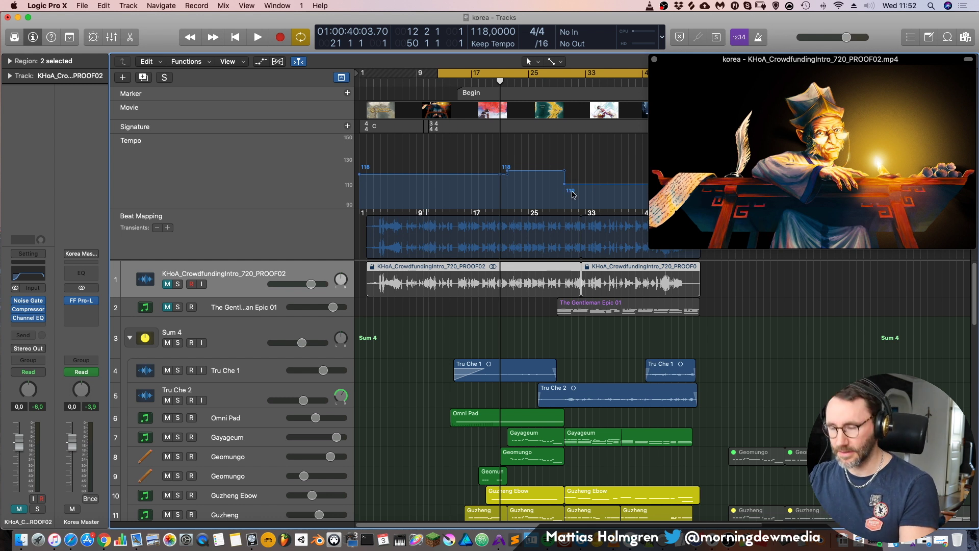
scroll(539, 210, "right", 5)
key("super+Up")
key("super+Up")
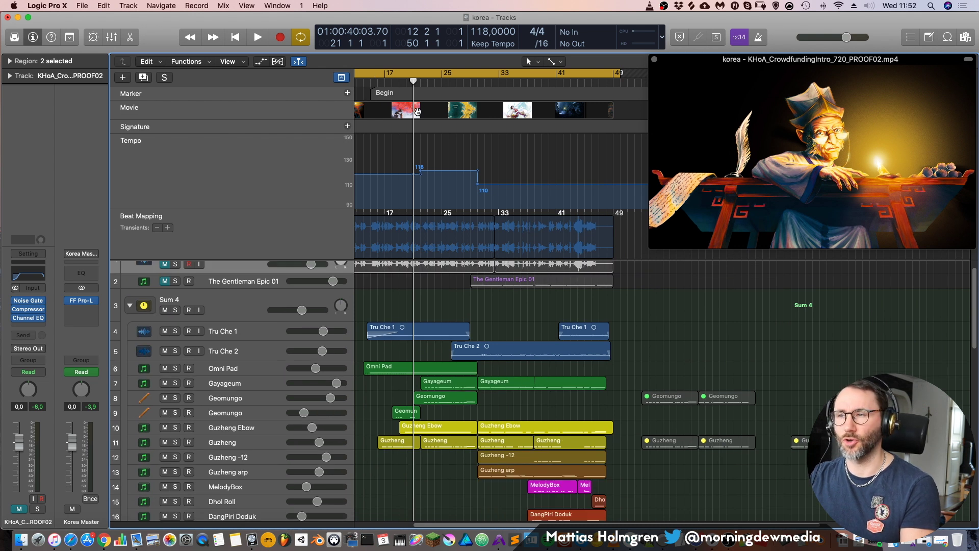
scroll(460, 138, "down", 2)
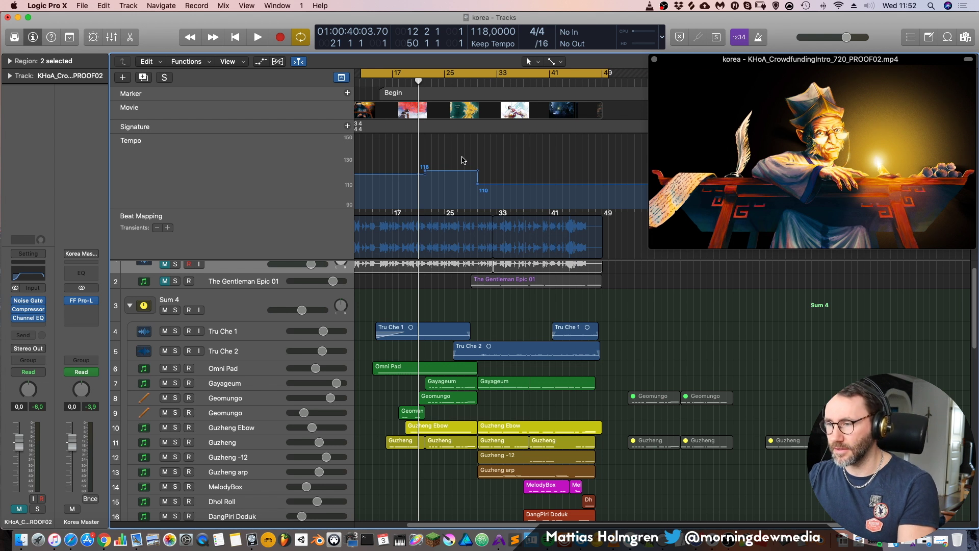
scroll(456, 189, "down", 3)
scroll(576, 316, "right", 3)
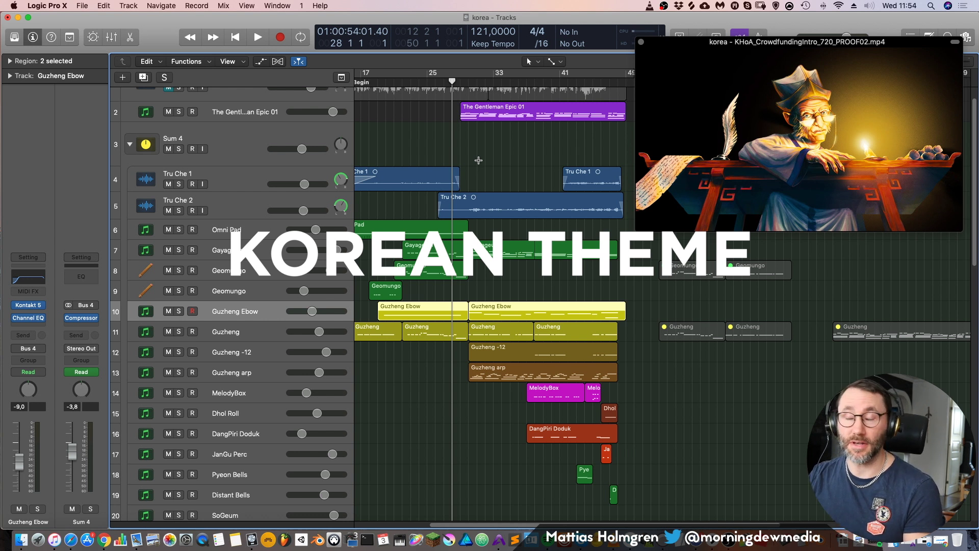
Solo The Gentleman Epic 01 piano track and play it from bar 28
scroll(482, 145, "up", 1)
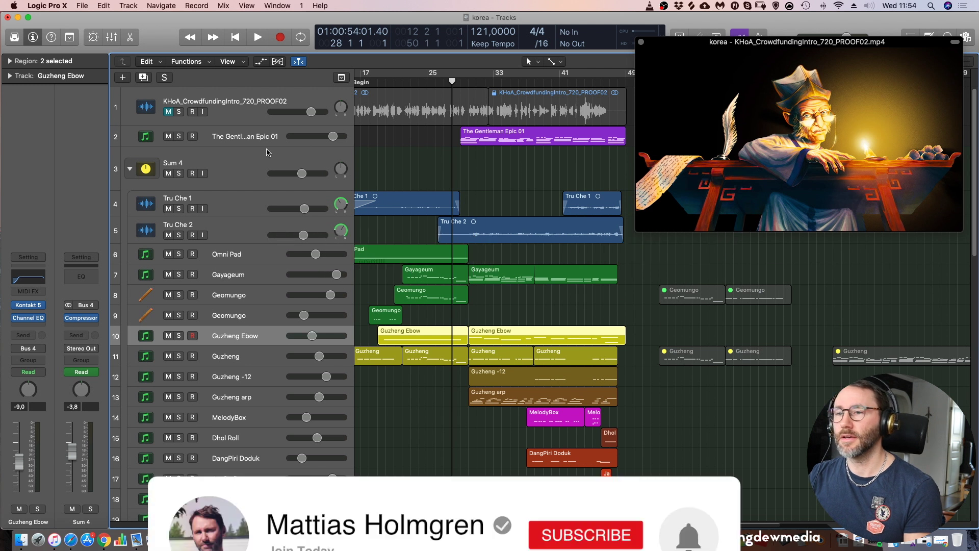
left_click(179, 137)
scroll(496, 146, "right", 2)
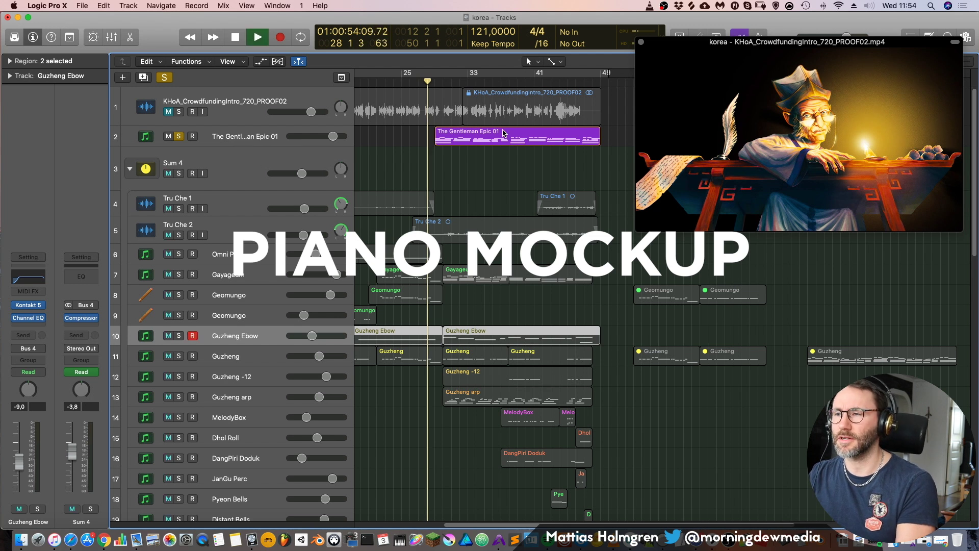
key("z")
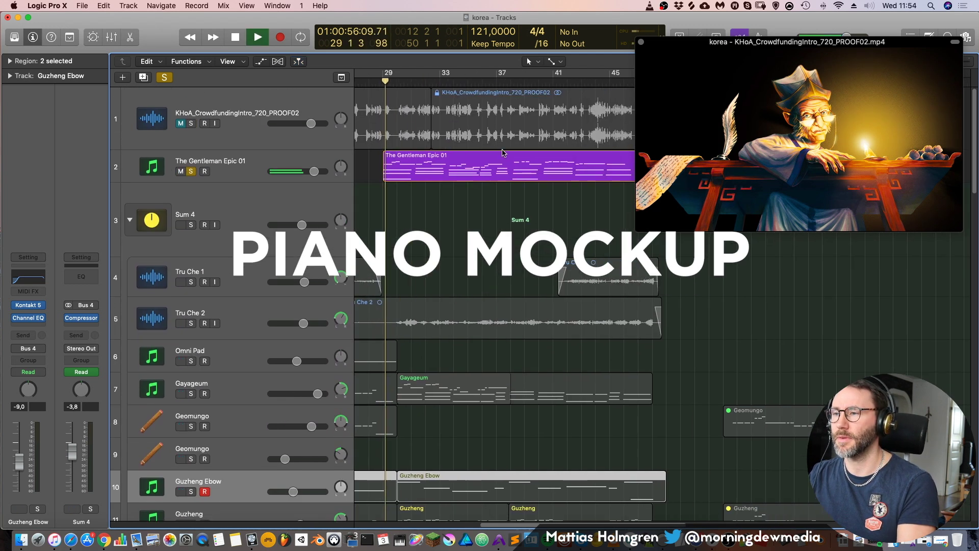
Open The Gentleman Epic 01 region in the Piano Roll and follow its notes during playback up to bar 48
double_click(502, 152)
key("super+Right")
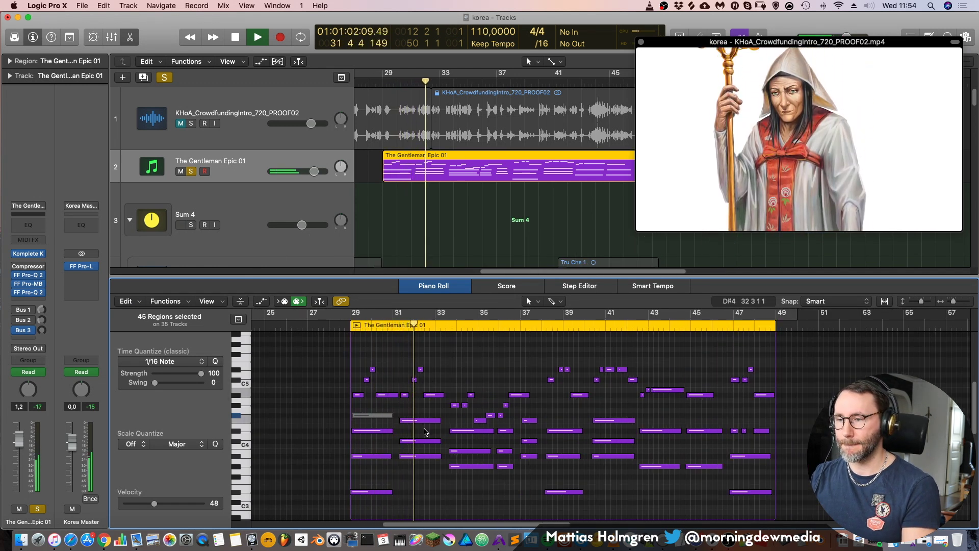
scroll(459, 423, "right", 3)
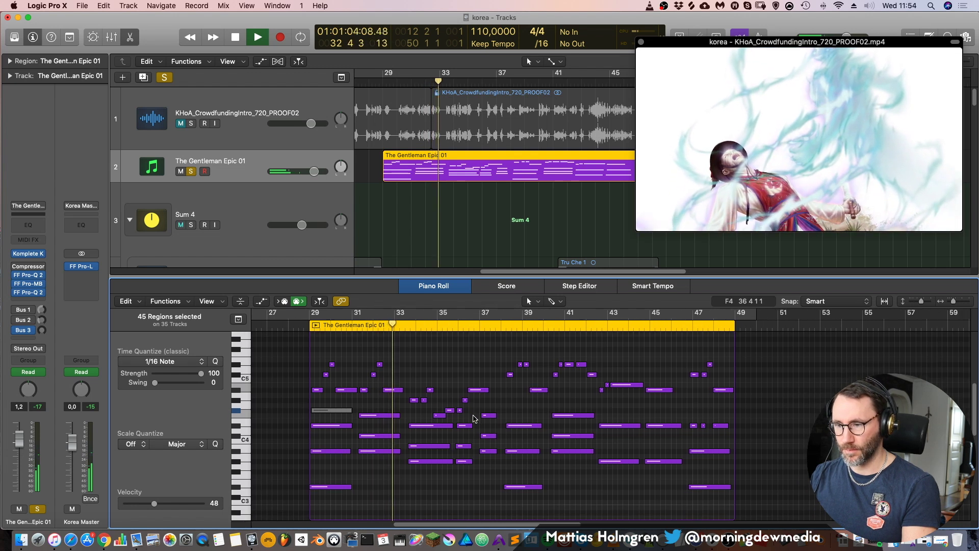
scroll(474, 418, "down", 2)
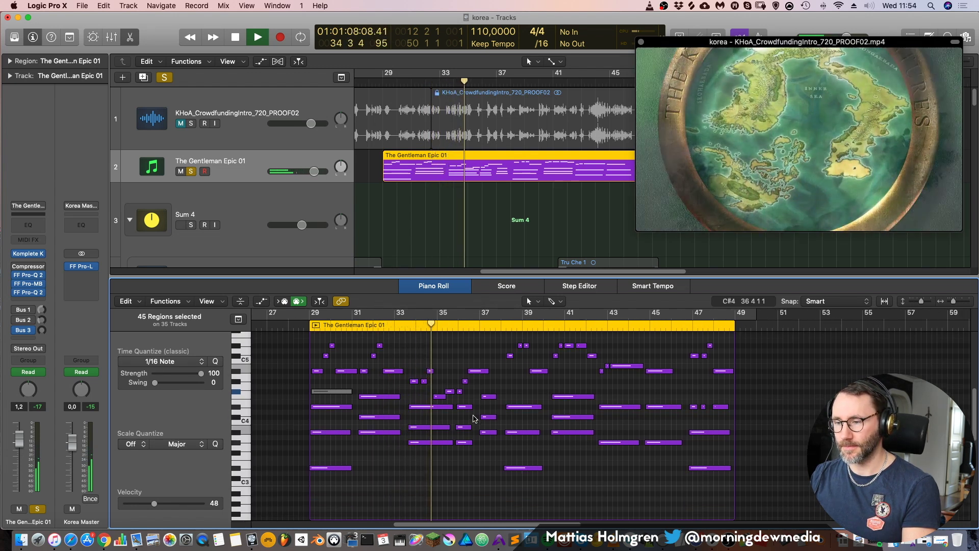
scroll(474, 418, "right", 2)
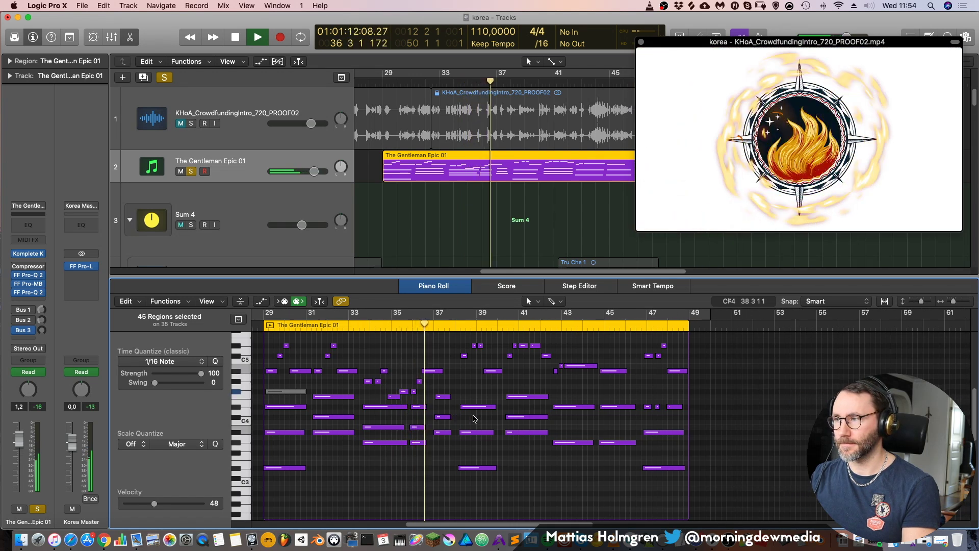
scroll(467, 390, "down", 2)
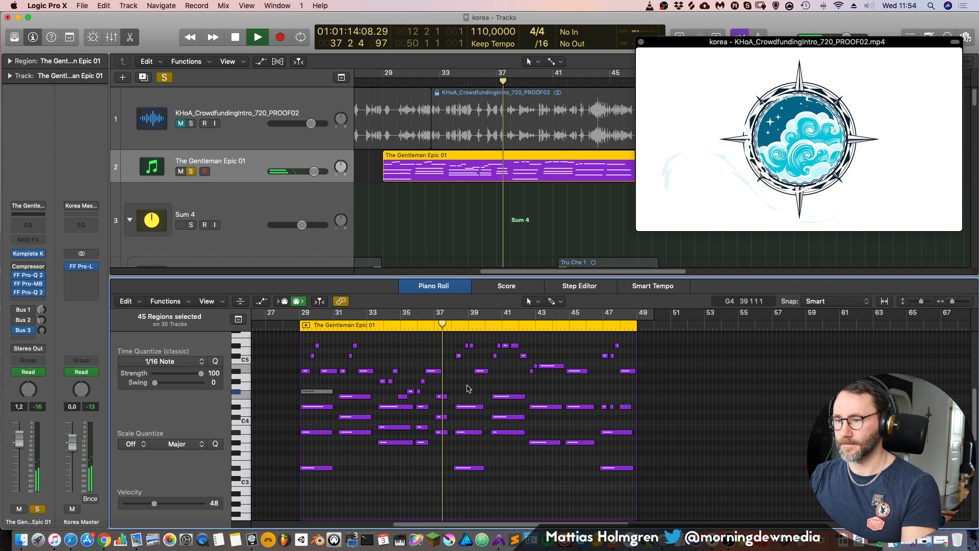
scroll(467, 389, "up", 2)
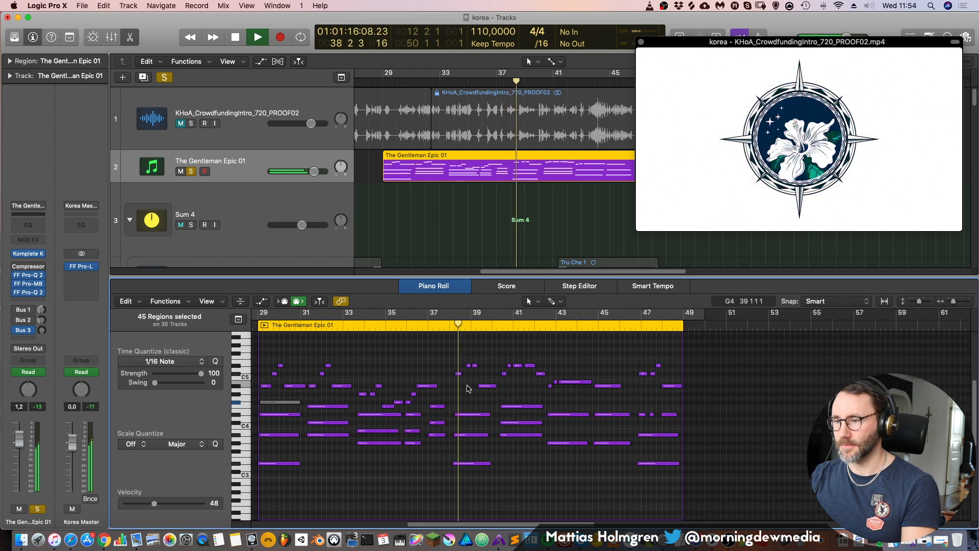
scroll(467, 389, "left", 3)
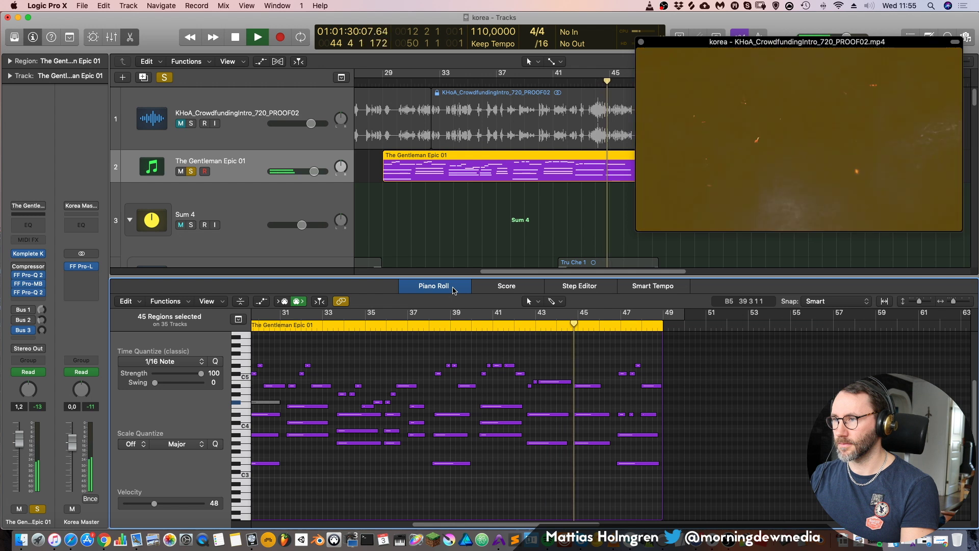
scroll(494, 331, "down", 3)
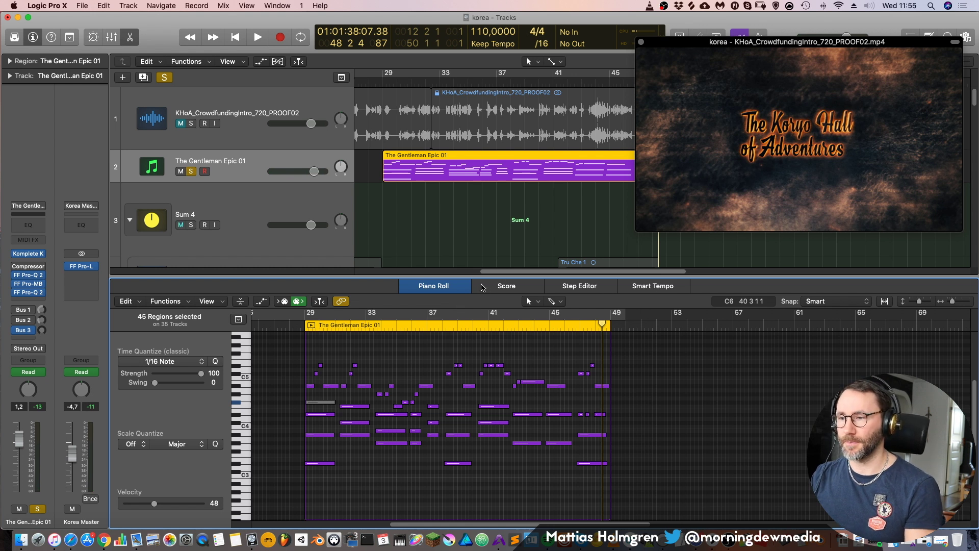
Place the playhead at bar 39, and take The Gentleman Epic 01 track out of solo and mute it
scroll(474, 192, "down", 3)
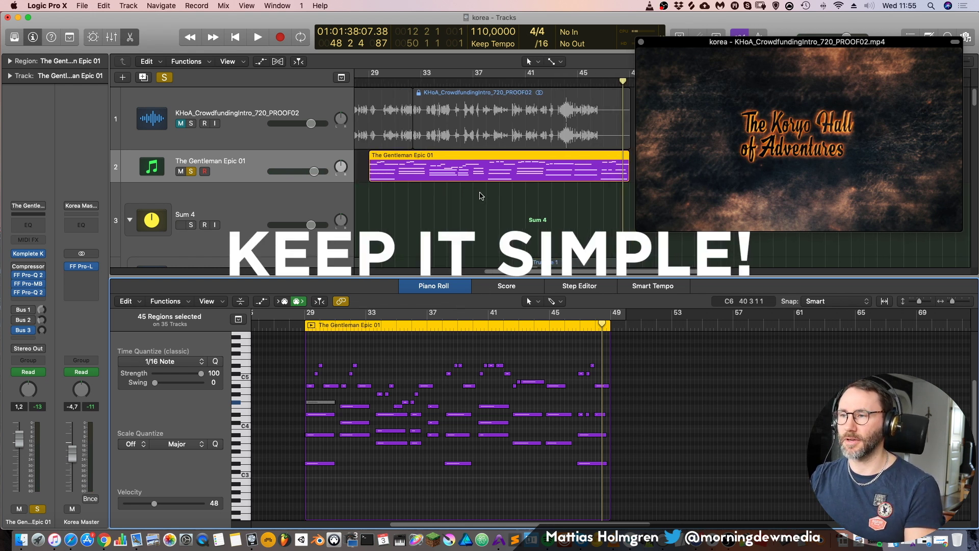
scroll(479, 198, "down", 3)
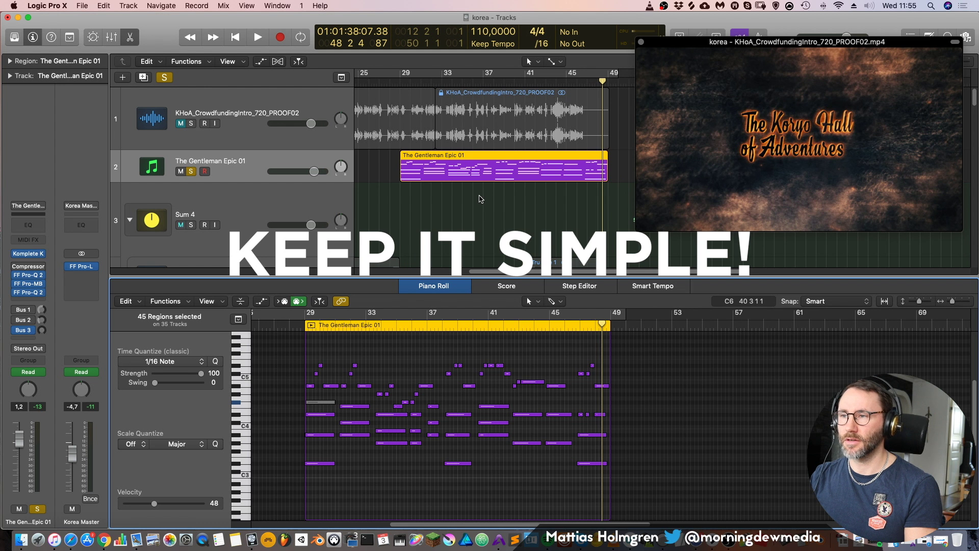
scroll(479, 199, "down", 2)
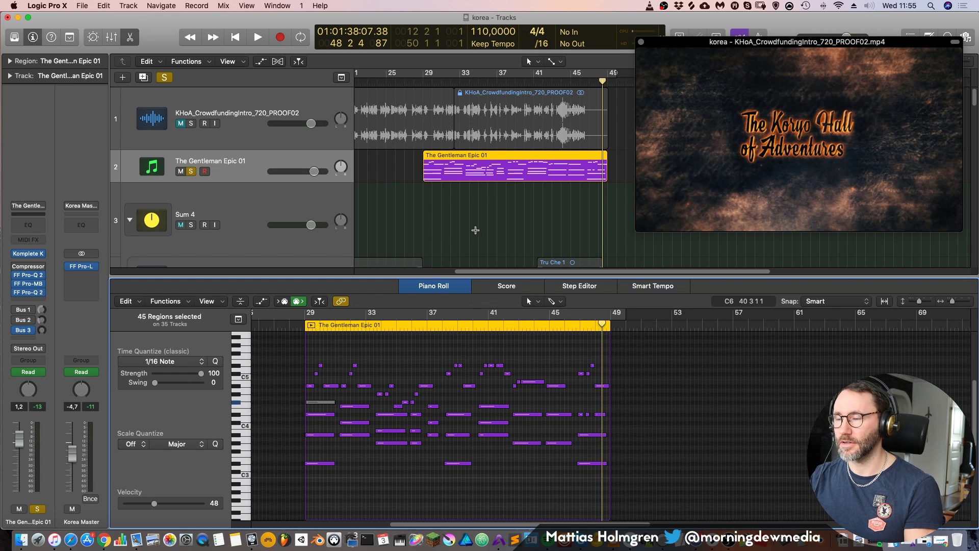
left_click_drag(436, 83, 510, 90)
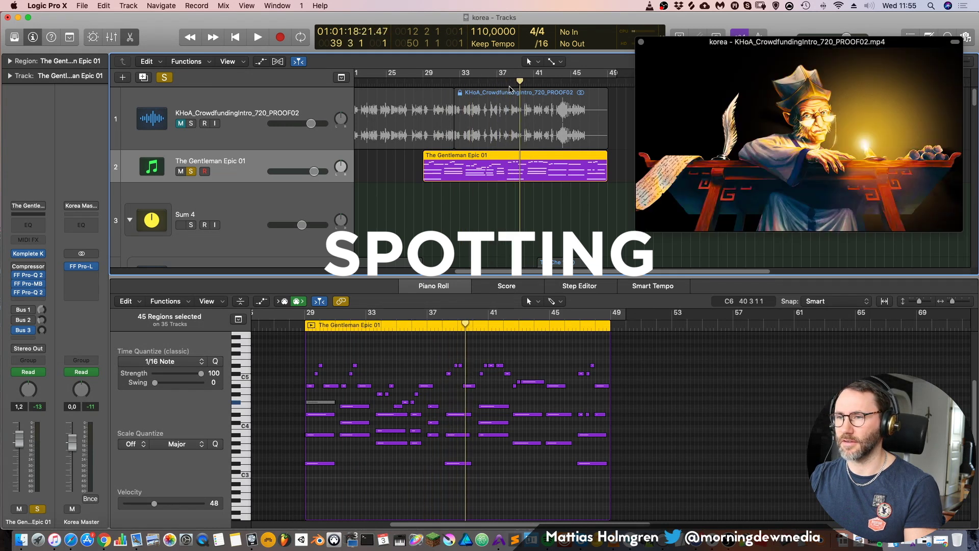
left_click(192, 172)
left_click(181, 172)
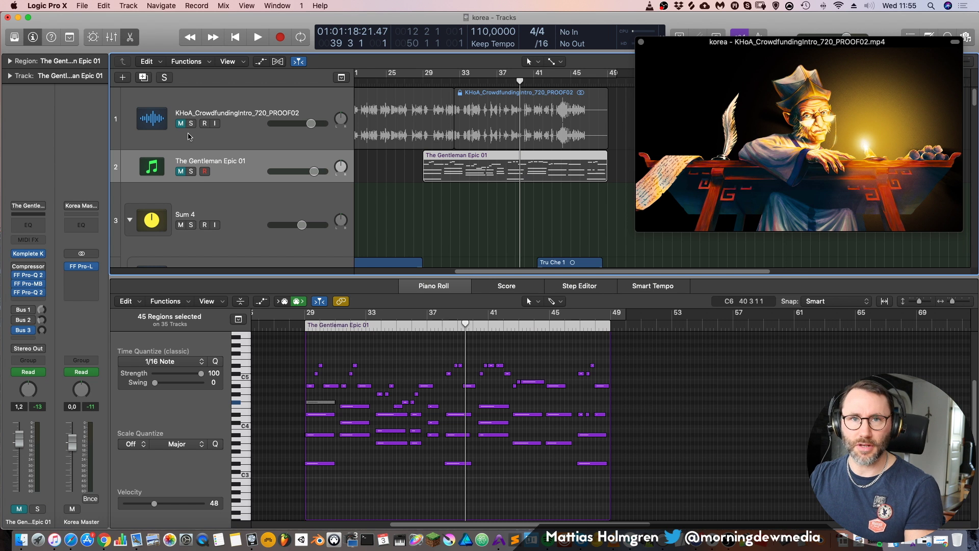
Unmute the KHoA_CrowdfundingIntro_720_PROOF02 audio track and move the playhead to bar 43 to examine the movie's cue point
left_click(551, 112)
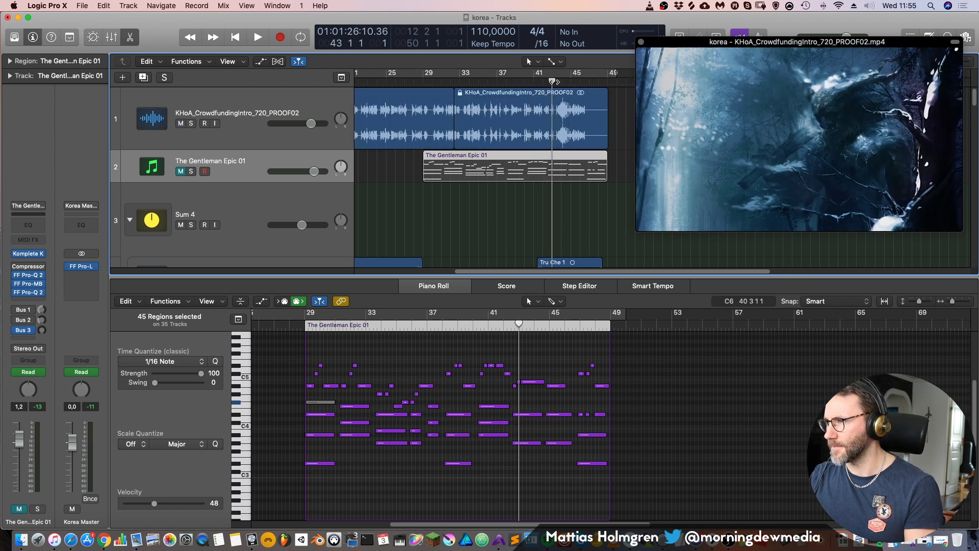
mouse_move(829, 102)
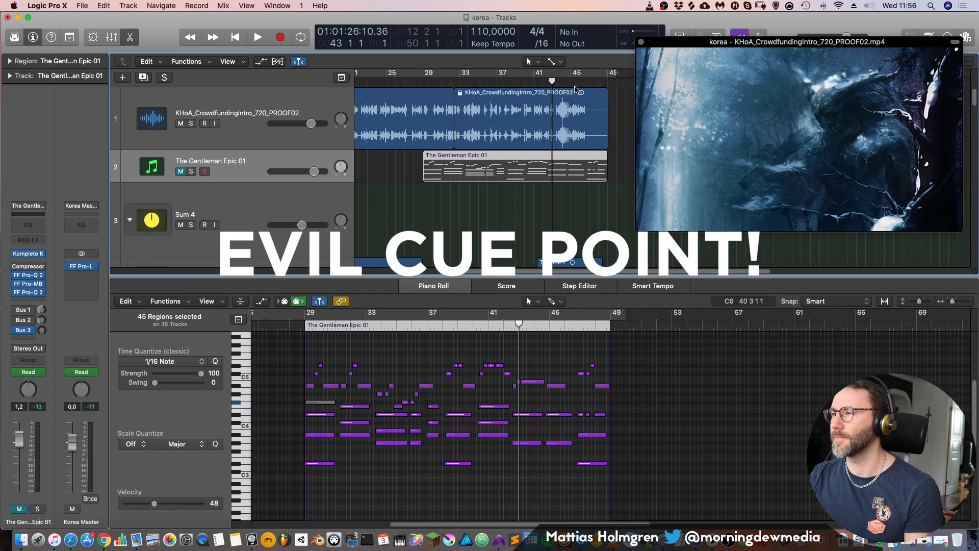
mouse_move(799, 123)
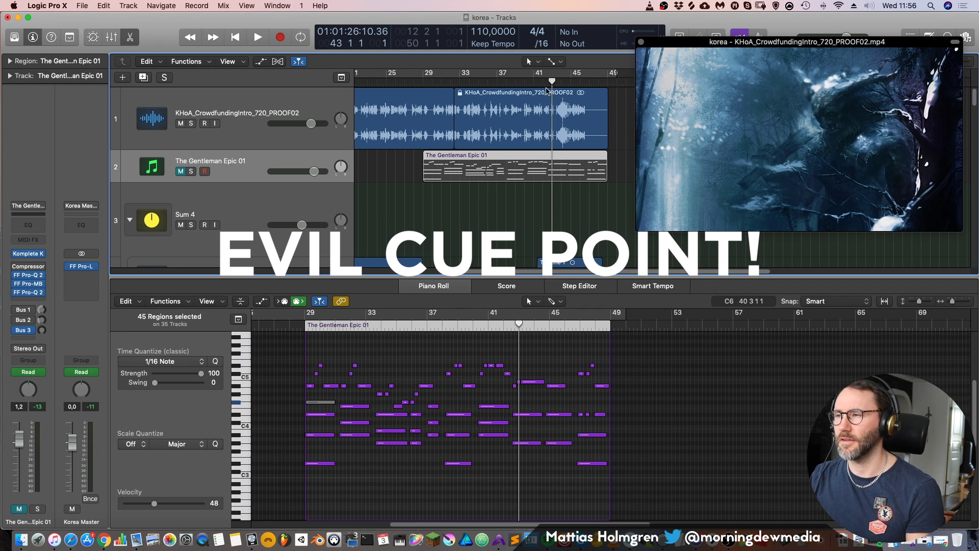
Move the playhead to bar 47 to examine the movie's title cue point, and survey the full track arrangement
left_click_drag(551, 82, 588, 81)
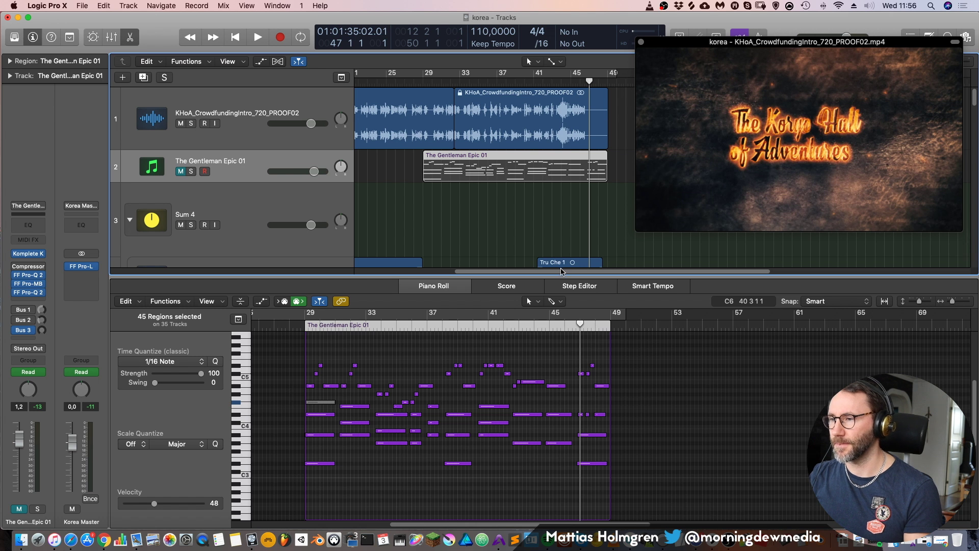
scroll(560, 271, "left", 5)
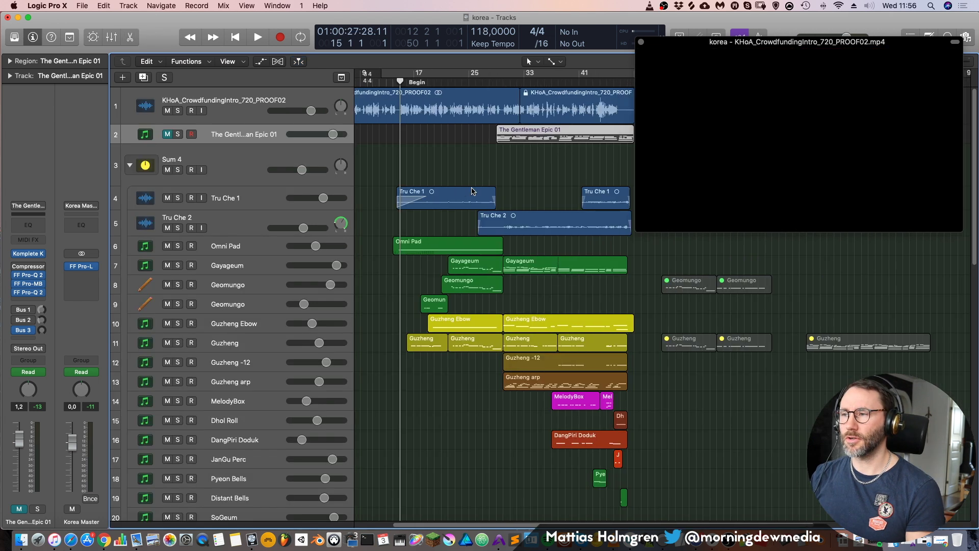
scroll(473, 193, "right", 3)
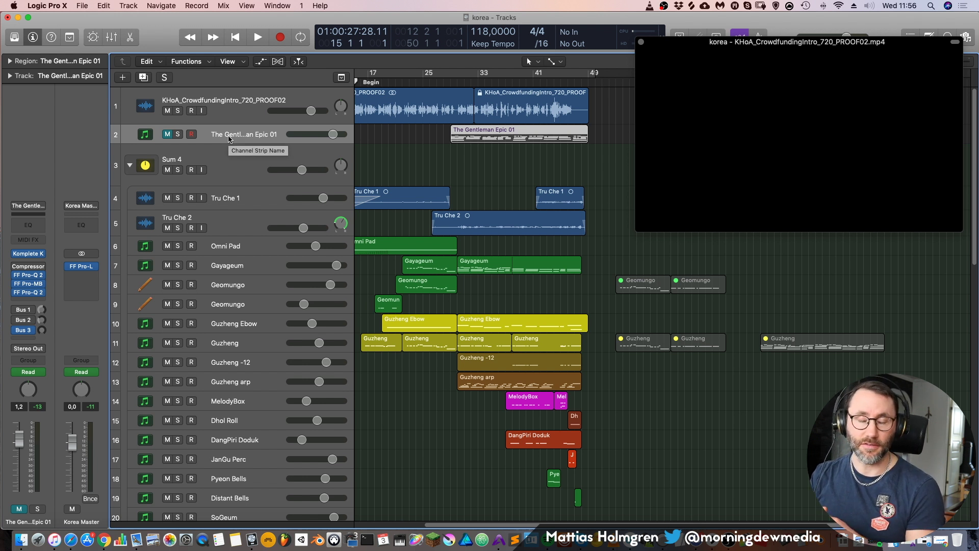
scroll(479, 177, "left", 3)
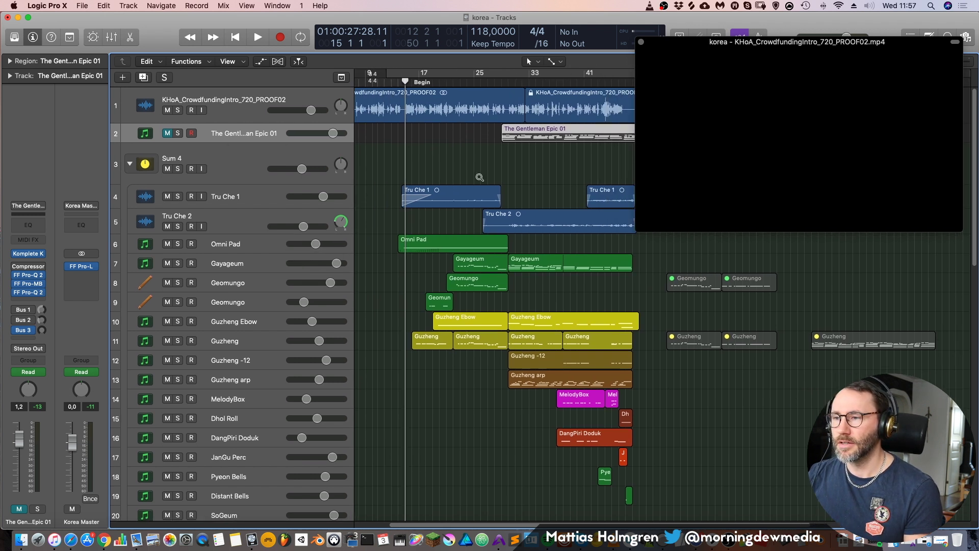
Place the playhead at bar 14, where the intro begins, and look over the instrument tracks and regions of the arrangement
scroll(479, 177, "down", 2)
left_click_drag(405, 81, 398, 81)
scroll(422, 156, "down", 8)
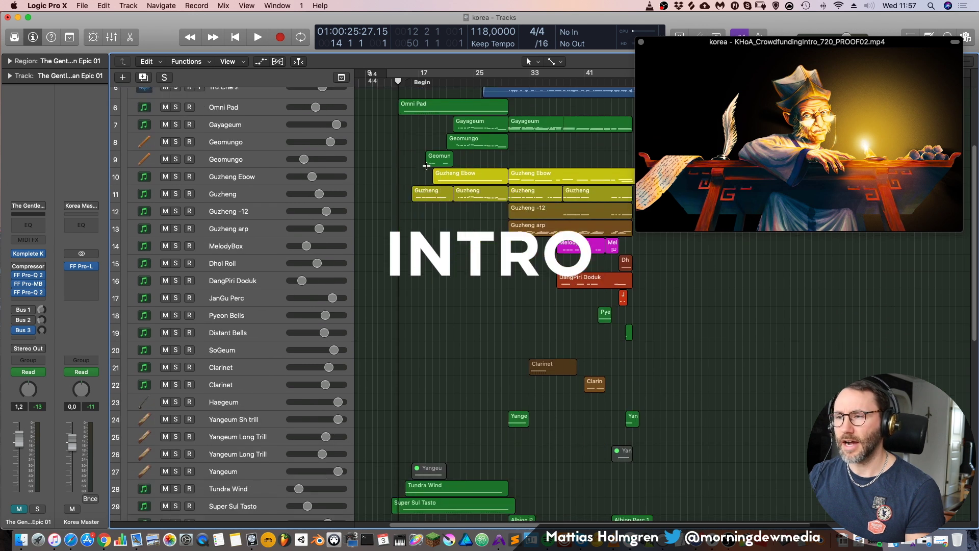
scroll(426, 166, "up", 5)
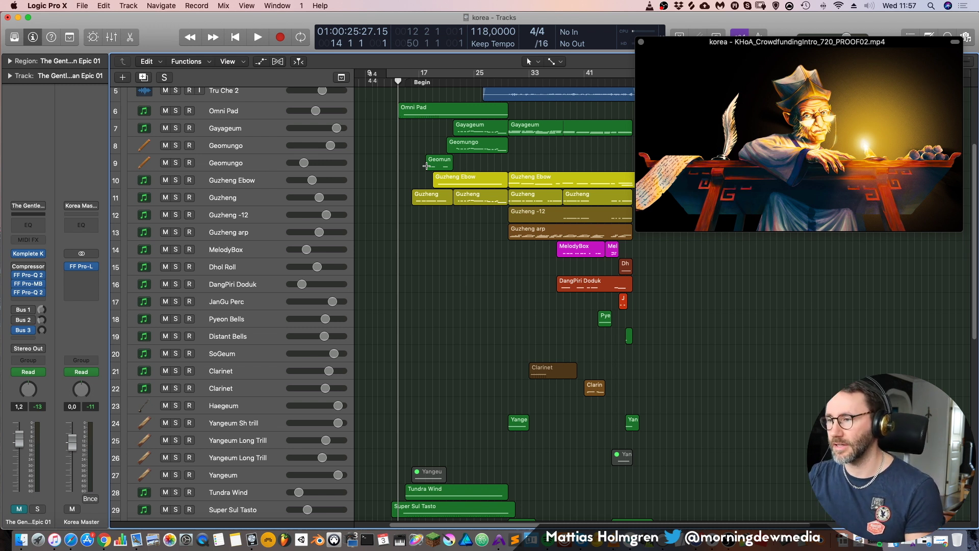
scroll(535, 232, "right", 5)
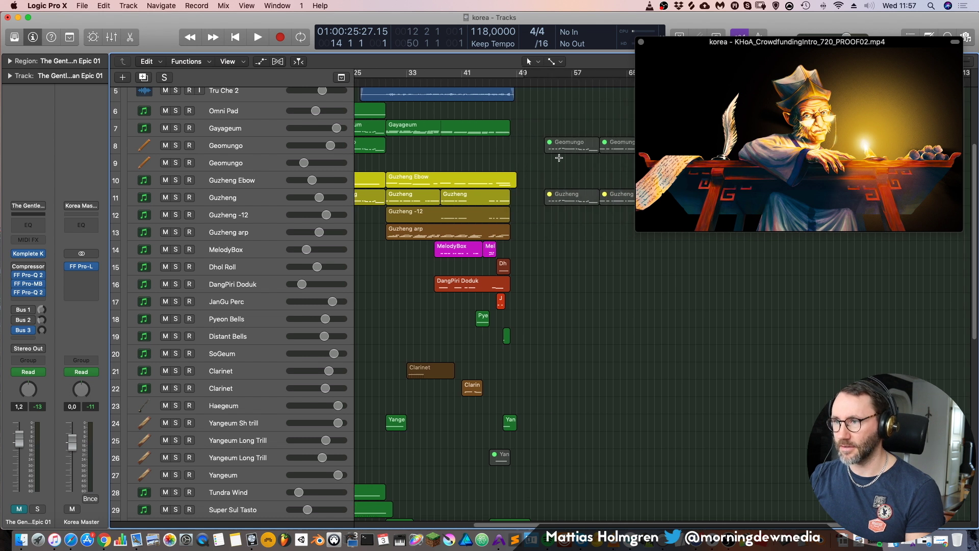
scroll(515, 133, "up", 4)
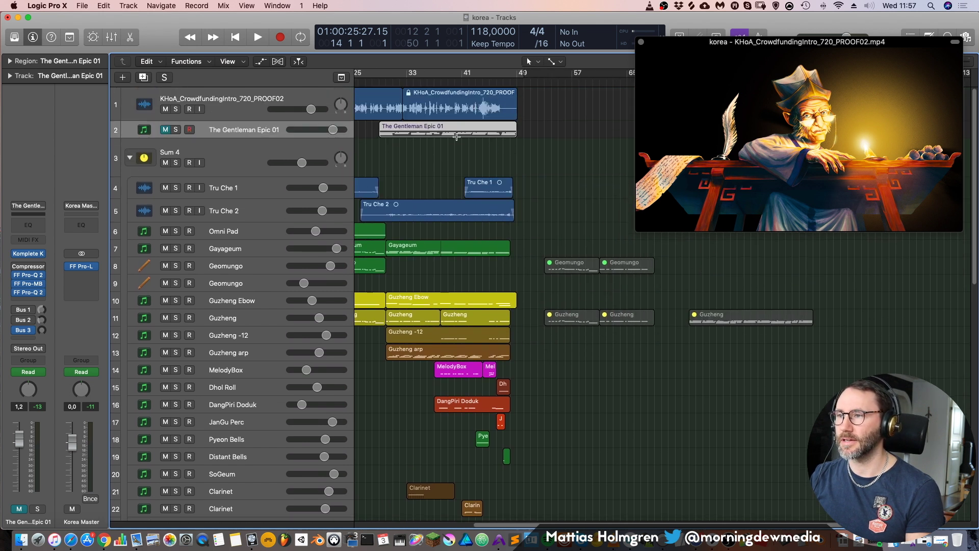
scroll(461, 118, "left", 5)
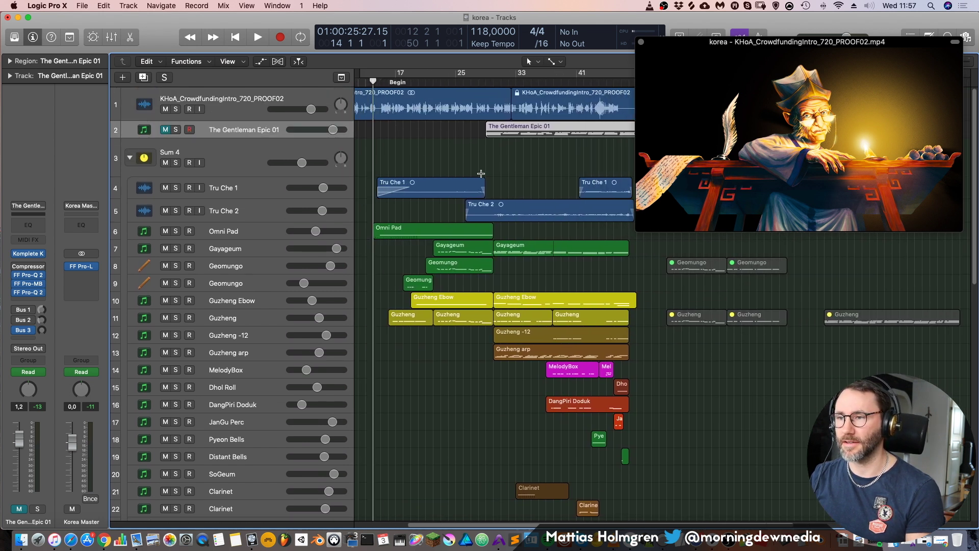
scroll(480, 173, "down", 10)
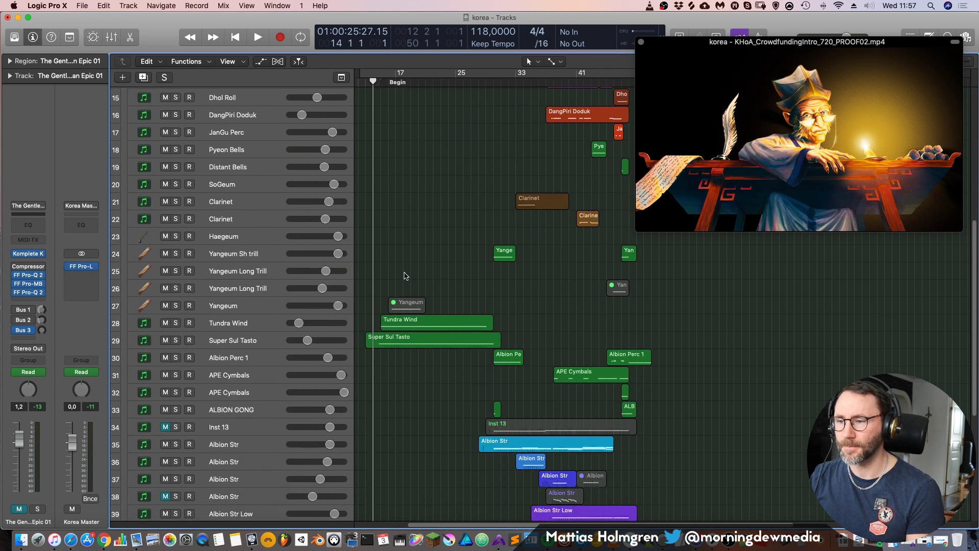
Play the Tundra Wind track in solo from bar 14 and examine its Kontakt instrument
scroll(406, 276, "down", 6)
left_click(229, 153)
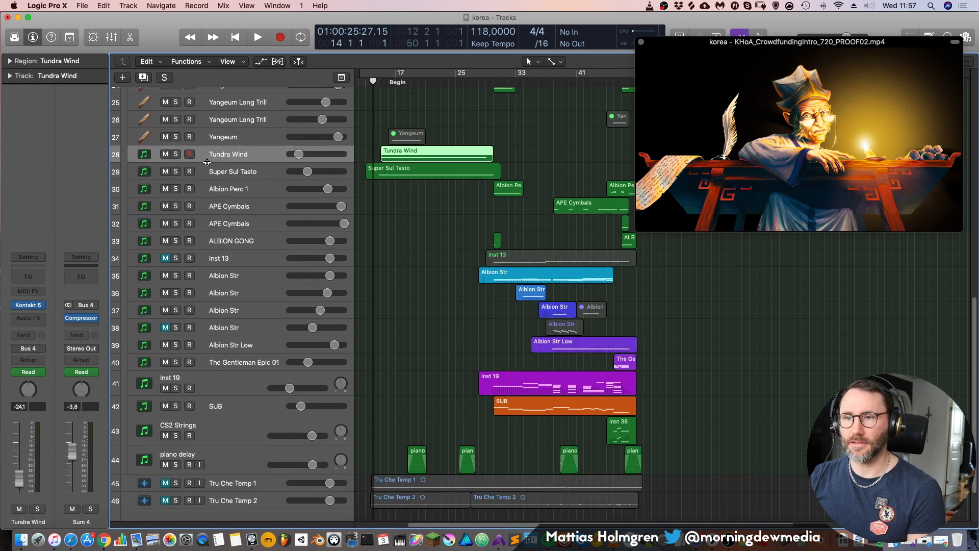
left_click(175, 154)
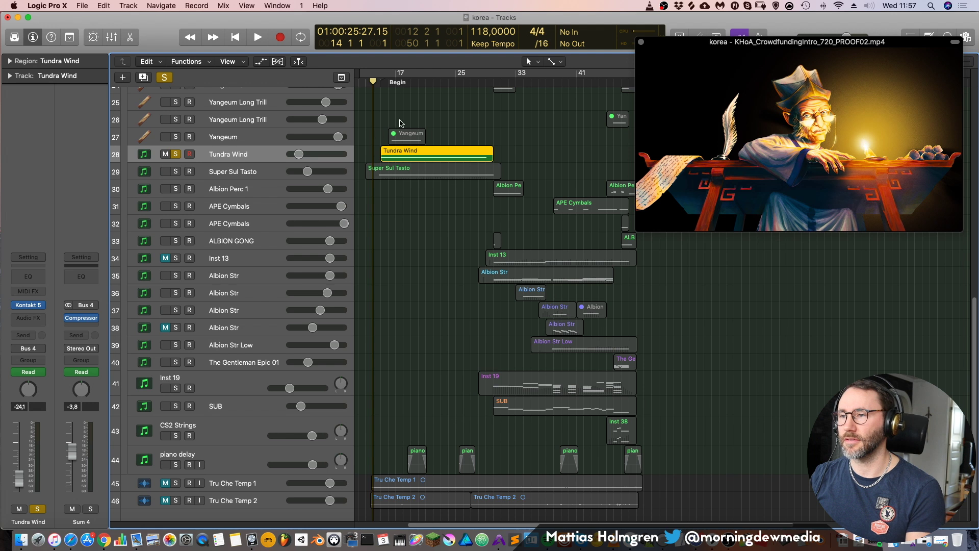
key("space")
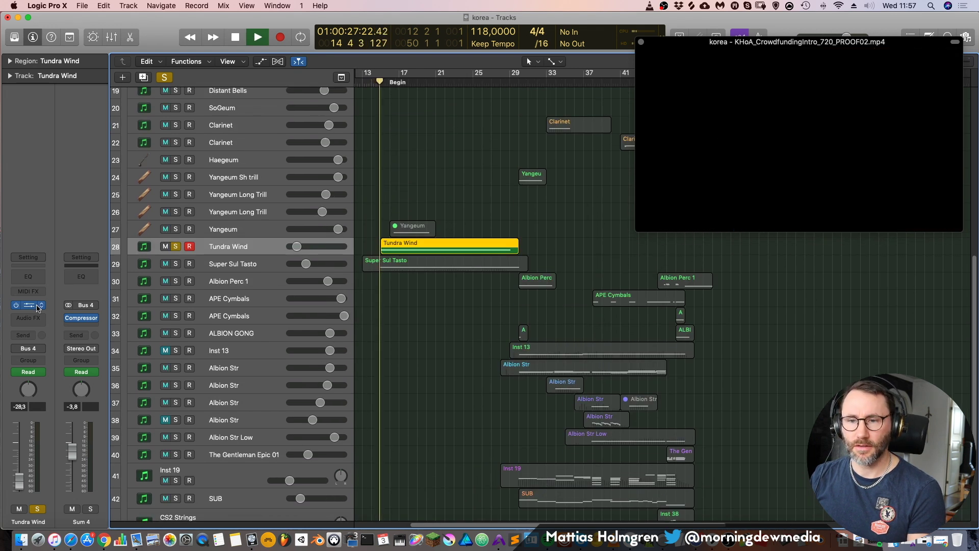
left_click(39, 306)
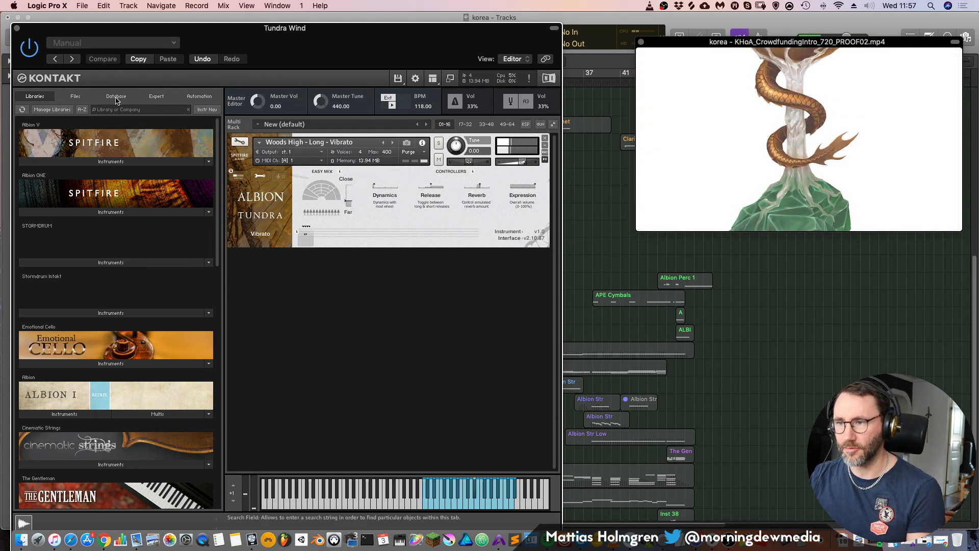
left_click(17, 28)
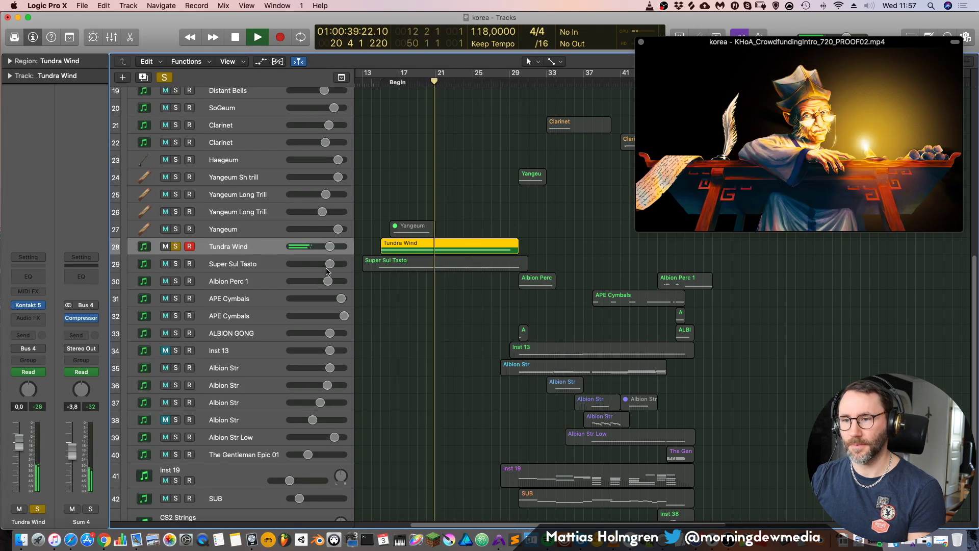
Examine the notes of the Tundra Wind region in the Piano Roll during playback, closing the editor when finished
key("p")
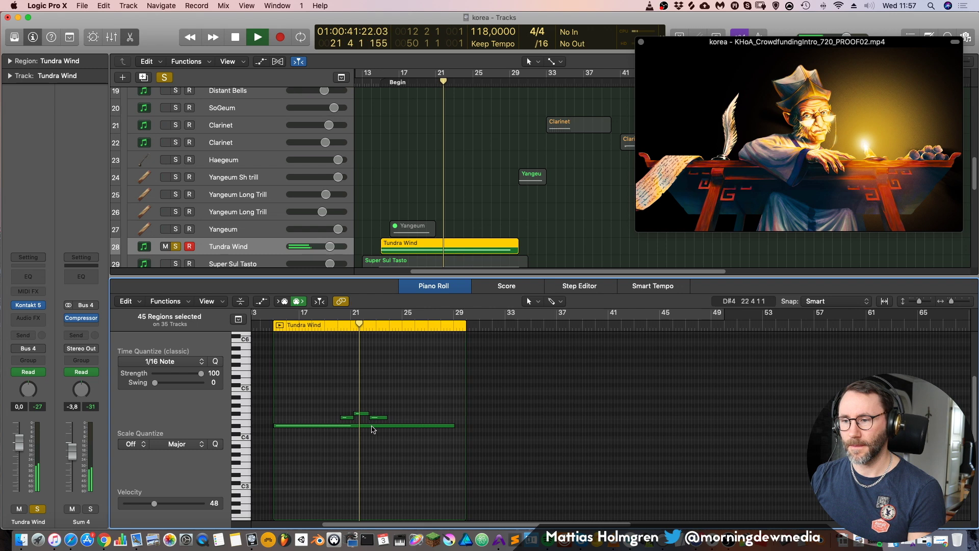
scroll(373, 429, "left", 3)
scroll(438, 408, "down", 3)
scroll(445, 401, "up", 2)
scroll(447, 401, "up", 2)
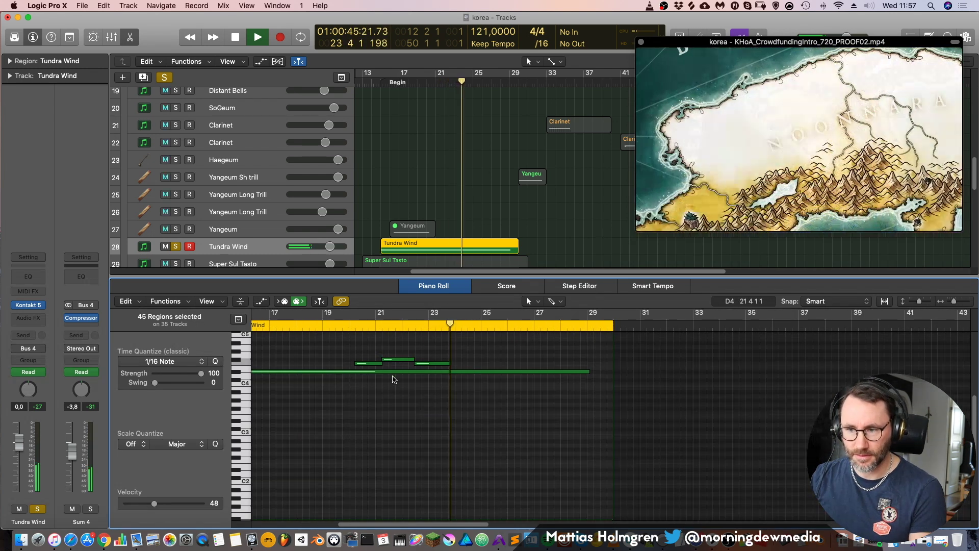
scroll(393, 378, "left", 2)
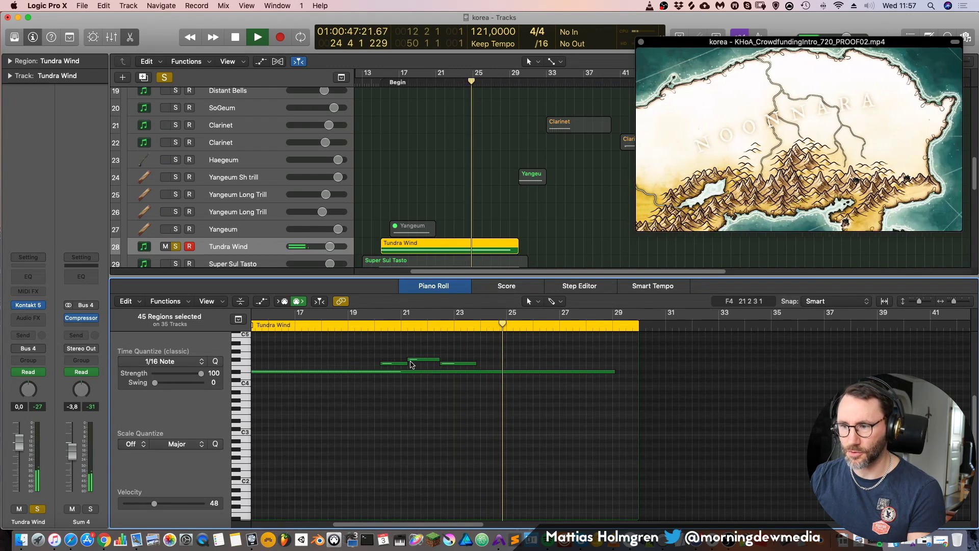
scroll(465, 366, "left", 1)
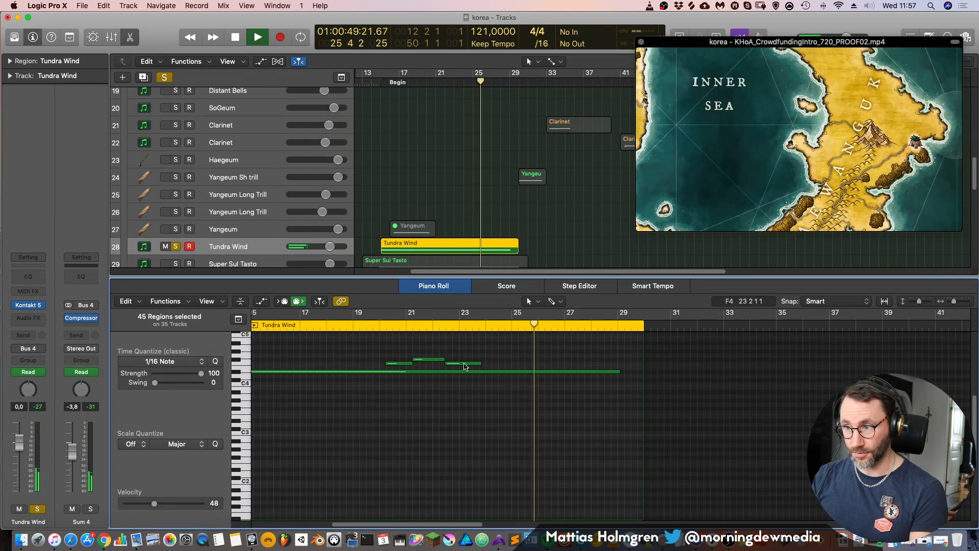
key("p")
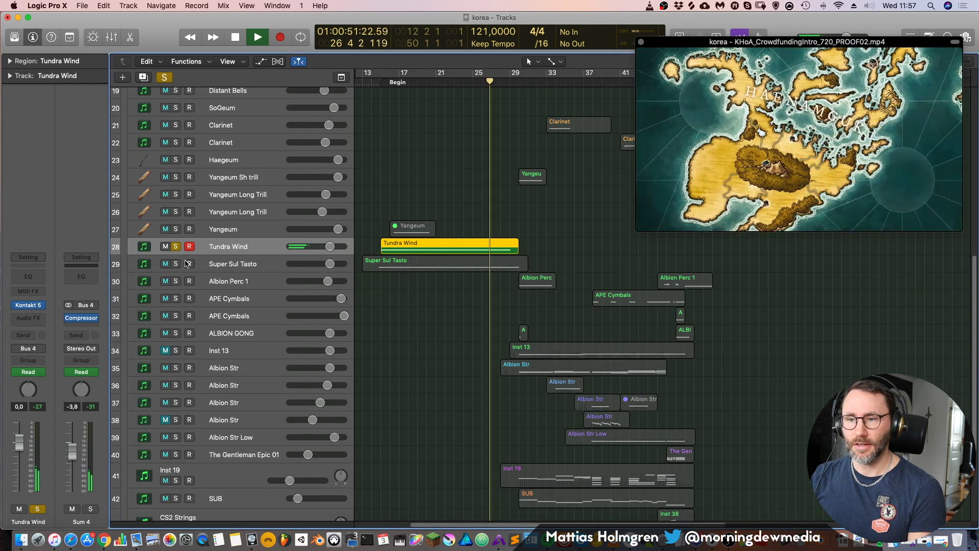
Add the Super Sul Tasto track to the solo, replay from bar 14 and examine its Kontakt instrument
left_click(176, 263)
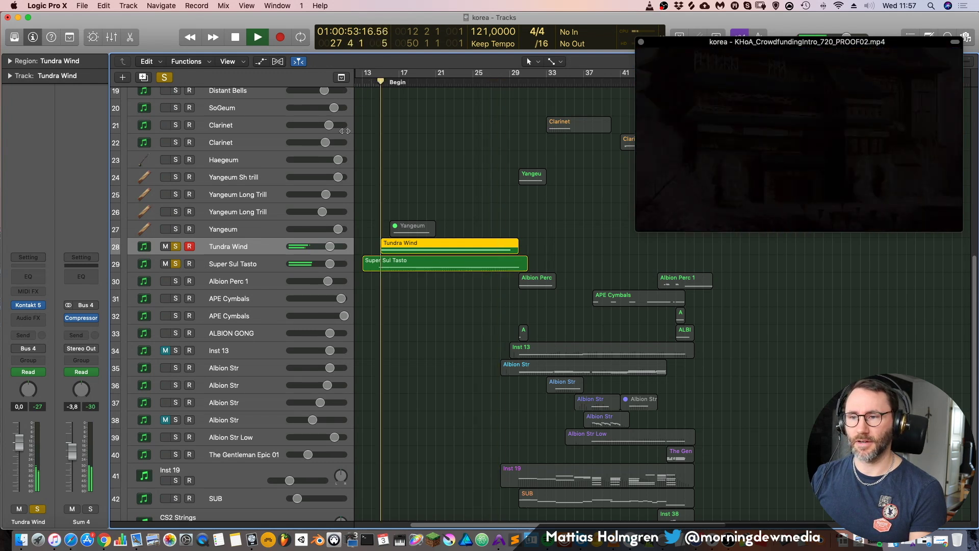
key("Down")
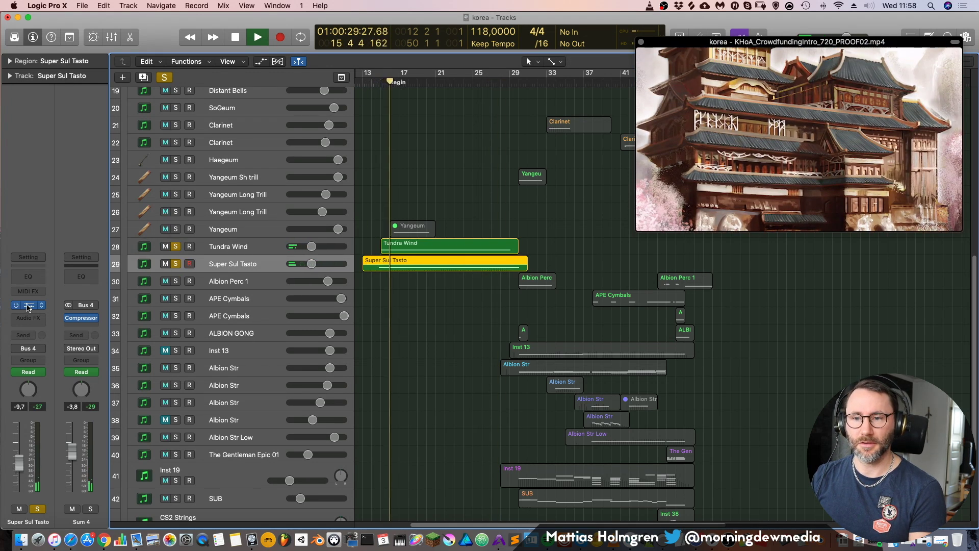
left_click(28, 306)
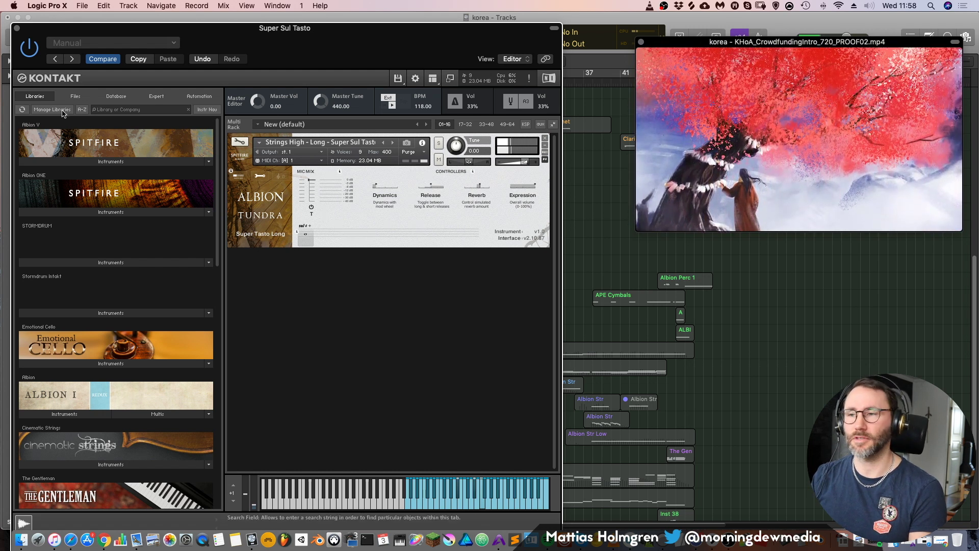
left_click(17, 28)
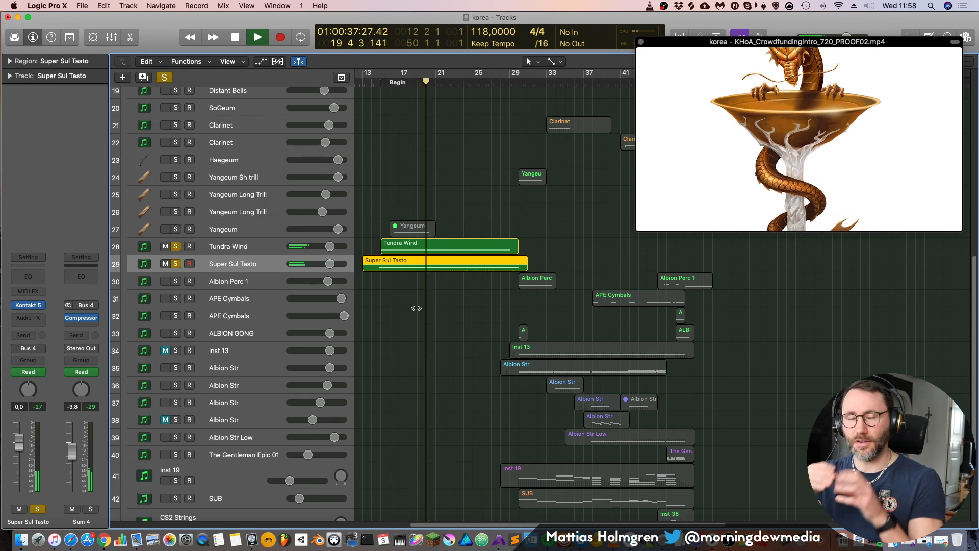
Solo the Omni Pad track as well and play it from bar 14
scroll(417, 308, "up", 15)
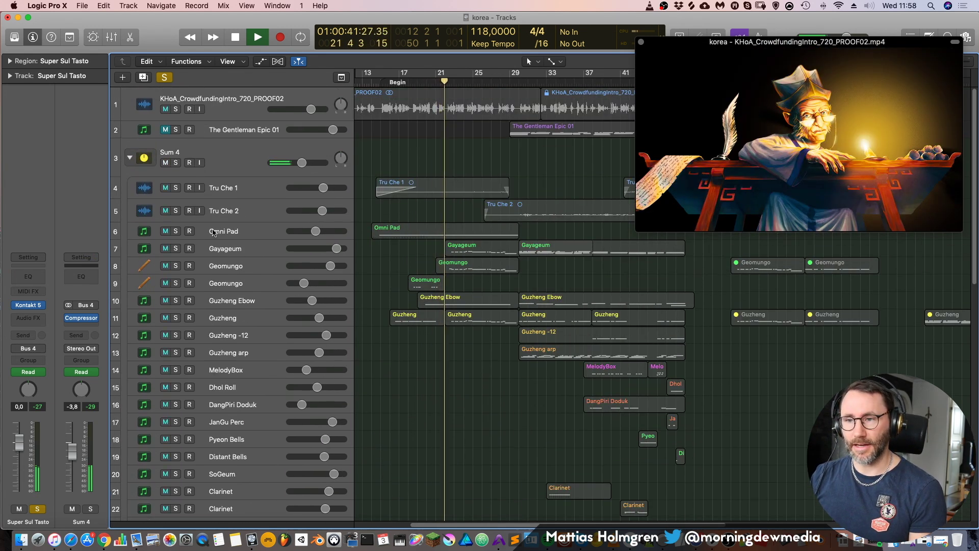
left_click(183, 228)
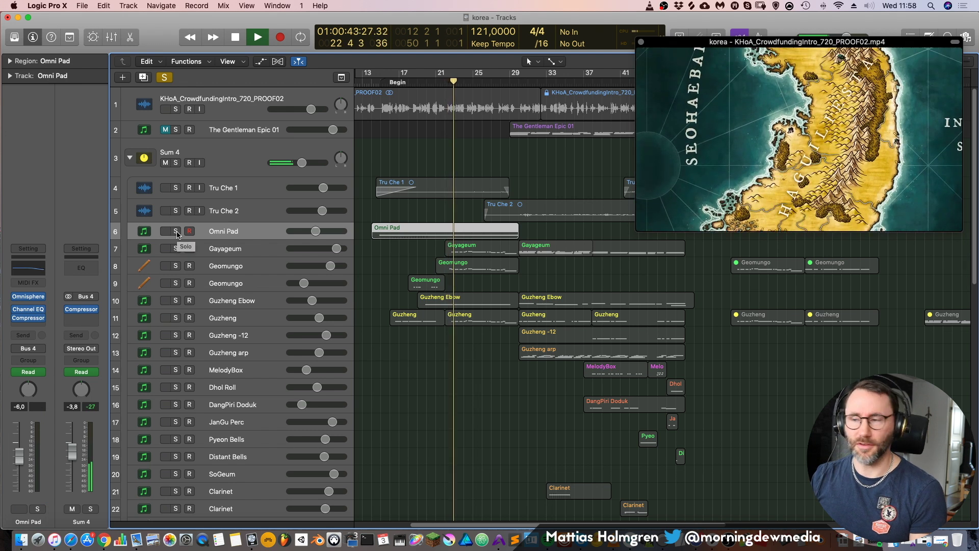
left_click(176, 231)
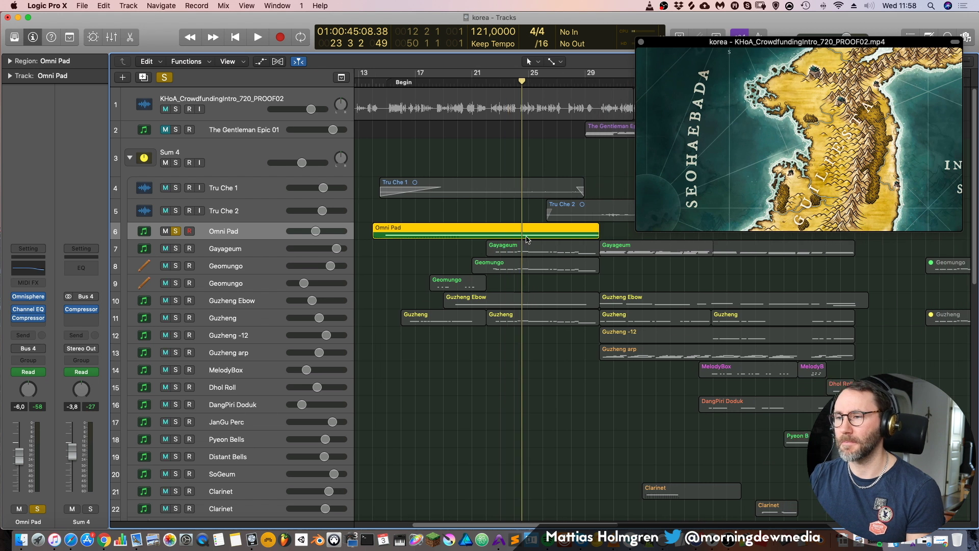
scroll(526, 240, "right", 2)
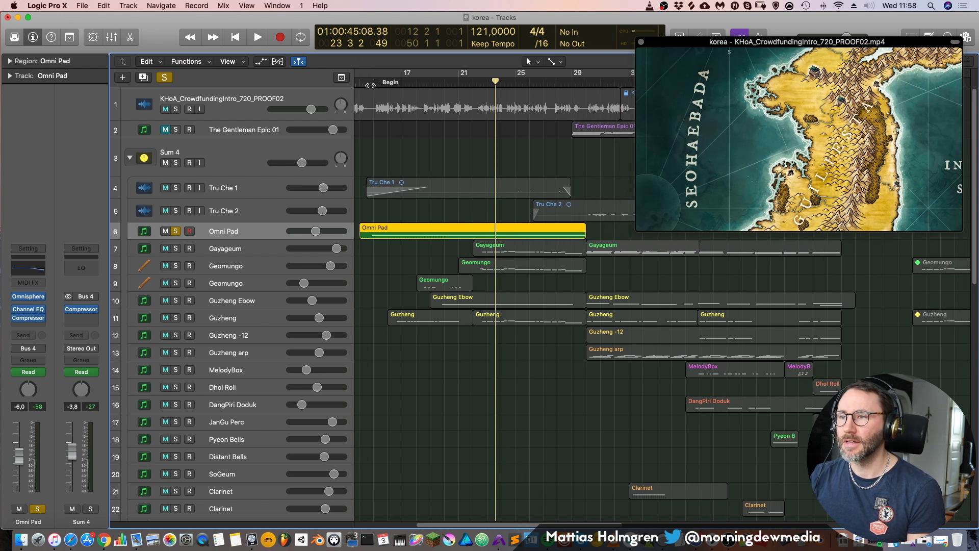
key("Return")
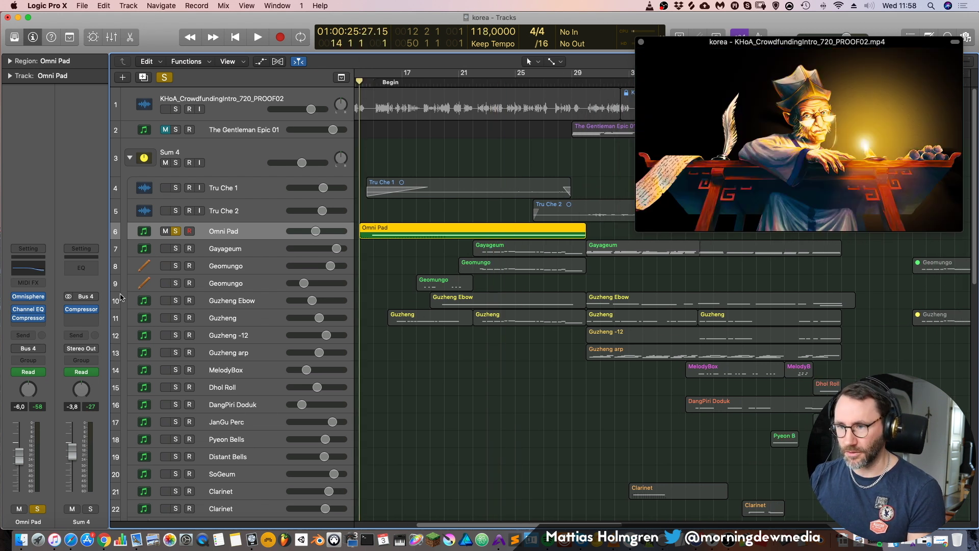
key("space")
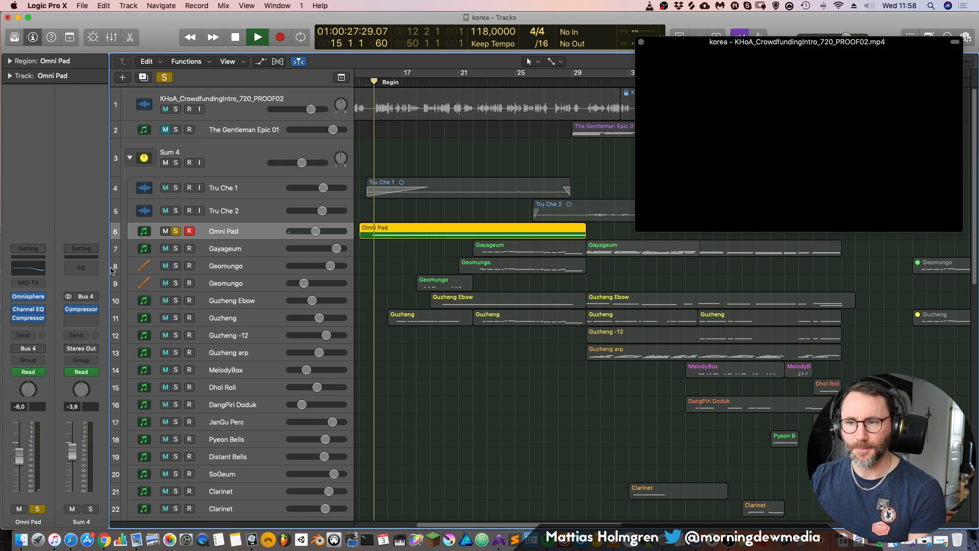
Examine layers A and B of the Omni Pad track's Omnisphere patch Agape Warmth
left_click(28, 297)
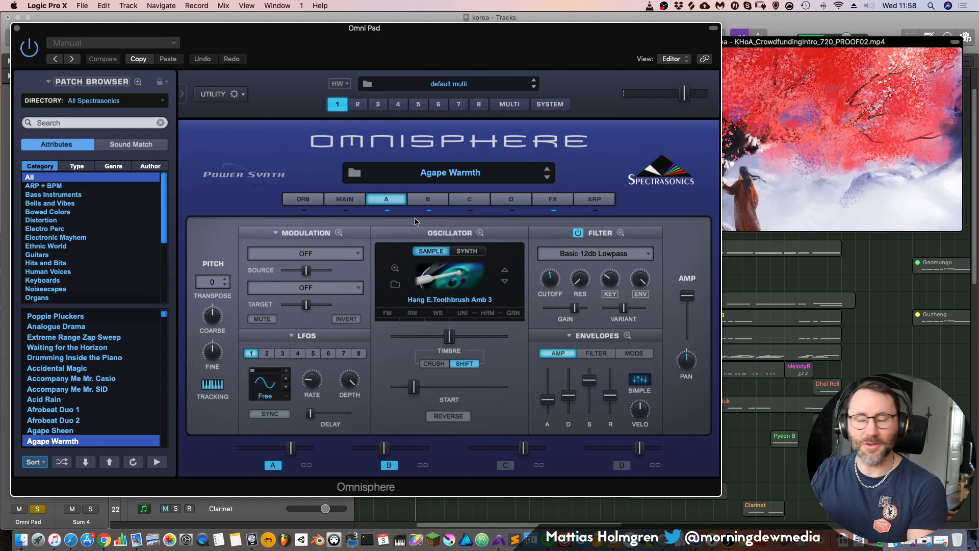
left_click(440, 199)
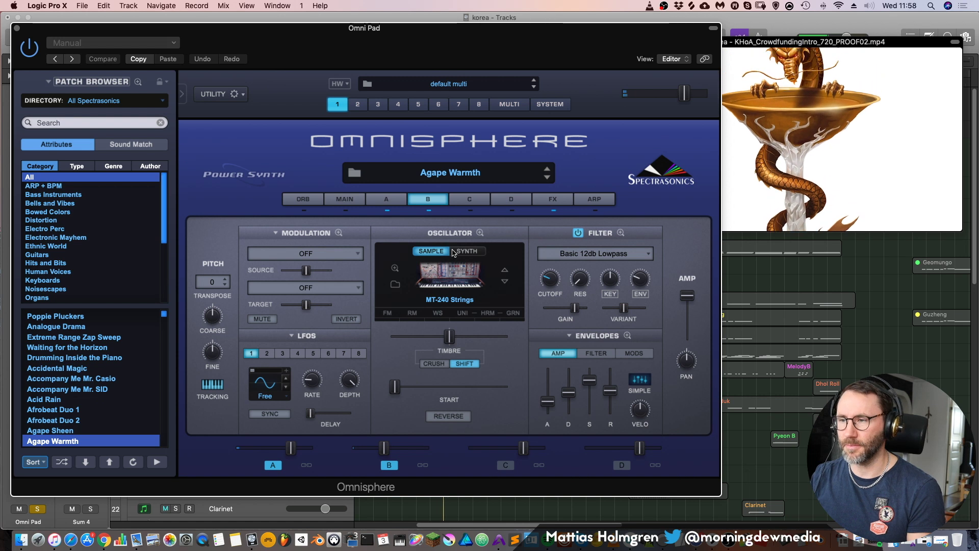
left_click(17, 28)
Take the Super Sul Tasto and Tundra Wind tracks out of solo, keeping Omni Pad soloed during playback
scroll(165, 341, "down", 10)
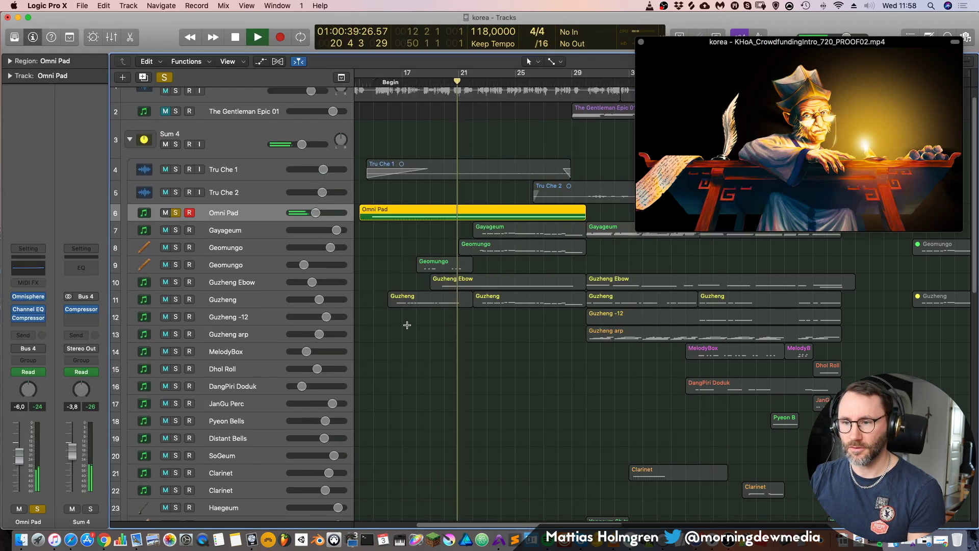
left_click(175, 337)
left_click(175, 319)
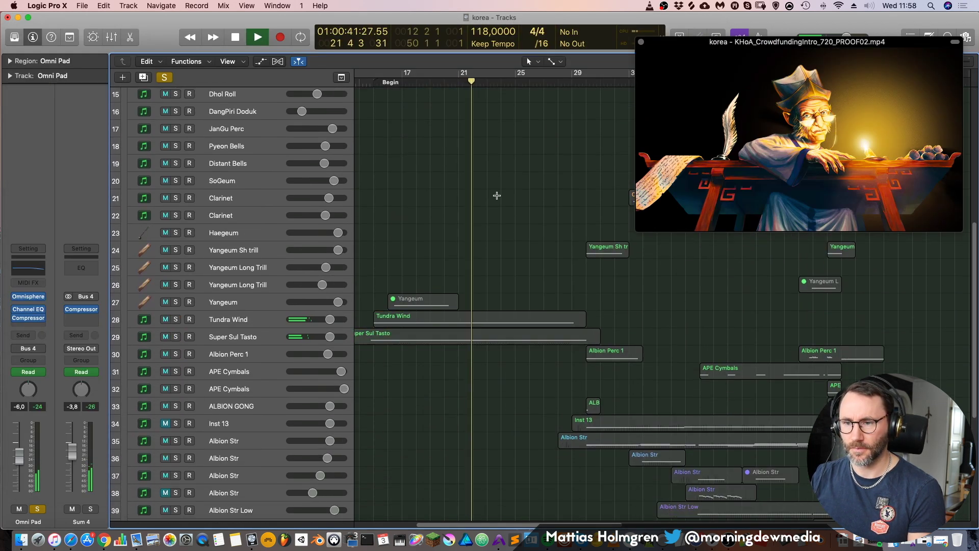
scroll(498, 194, "up", 10)
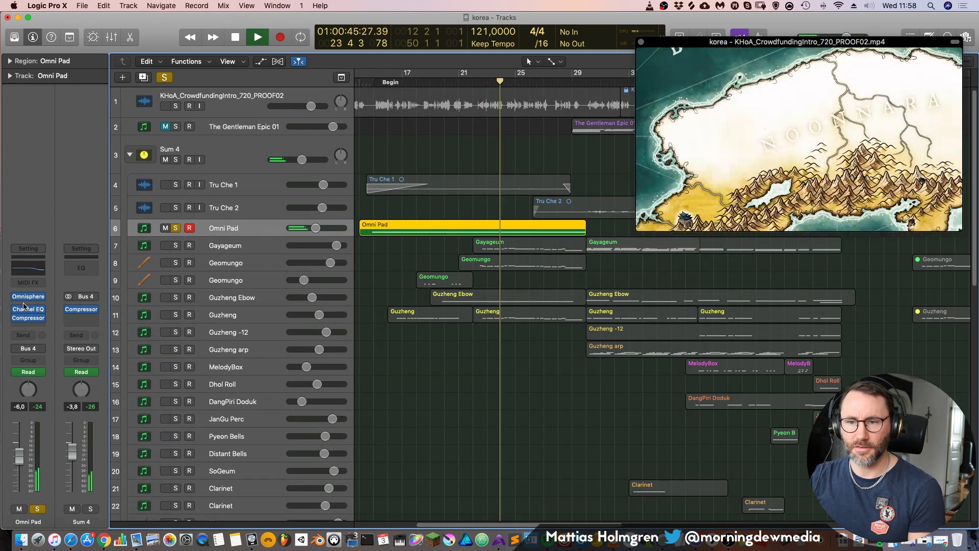
Show track automation and examine the Omni Pad track's high shelf gain curve and its Channel EQ during playback
key("a")
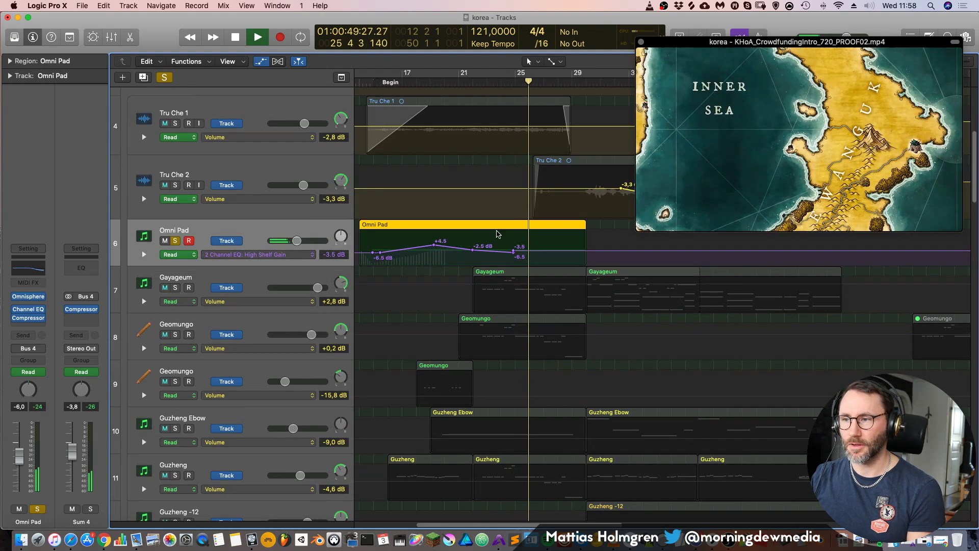
scroll(495, 228, "left", 3)
scroll(495, 228, "up", 2)
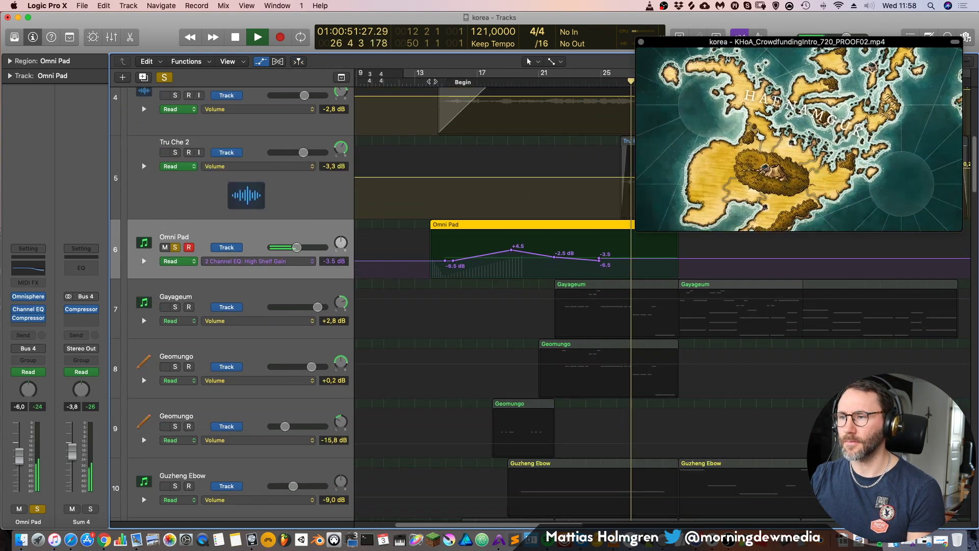
left_click(29, 309)
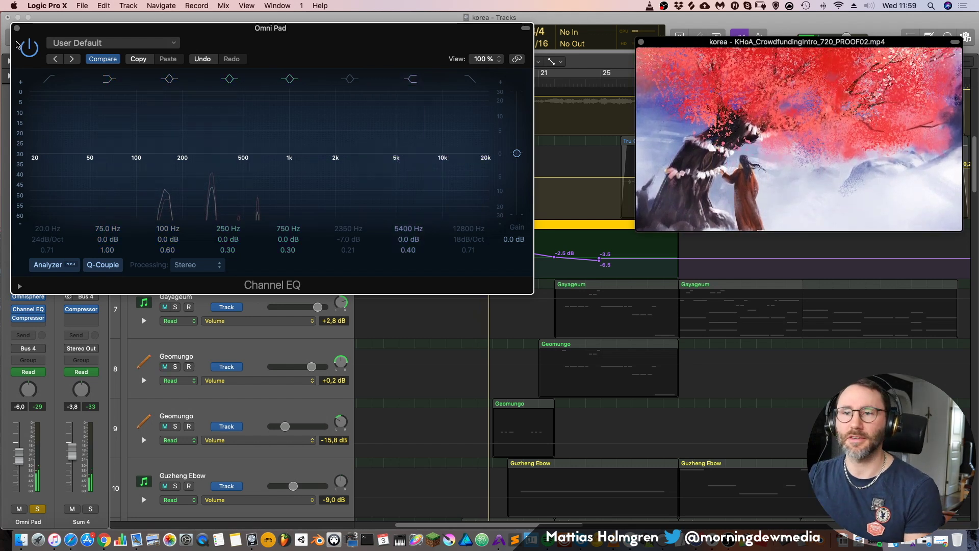
left_click(17, 28)
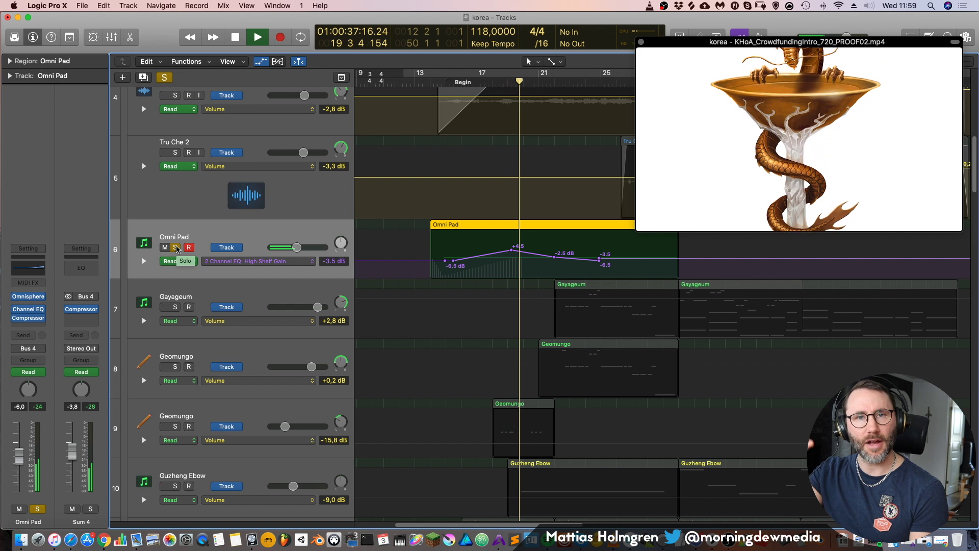
Take the Omni Pad track out of solo and stop playback
left_click(175, 248)
scroll(471, 241, "down", 2)
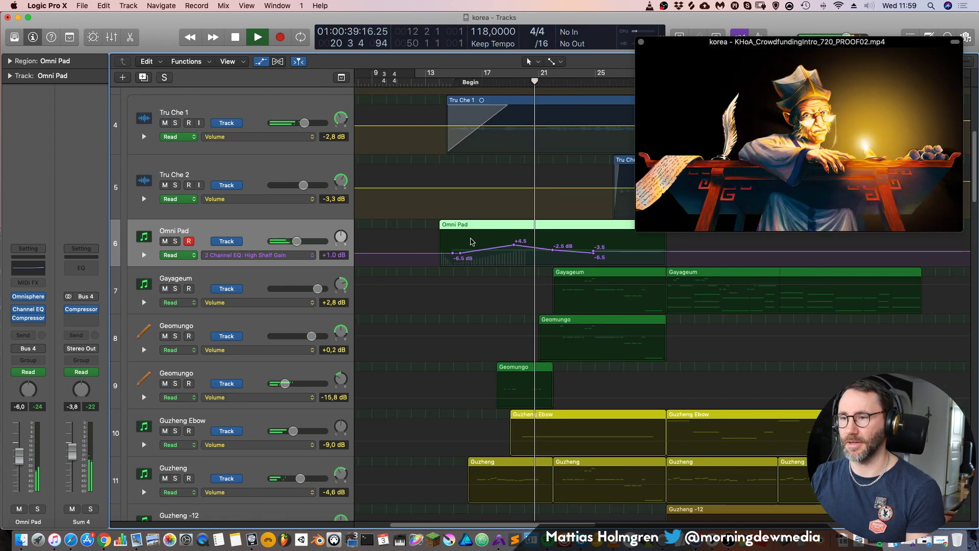
key("space")
scroll(389, 221, "down", 5)
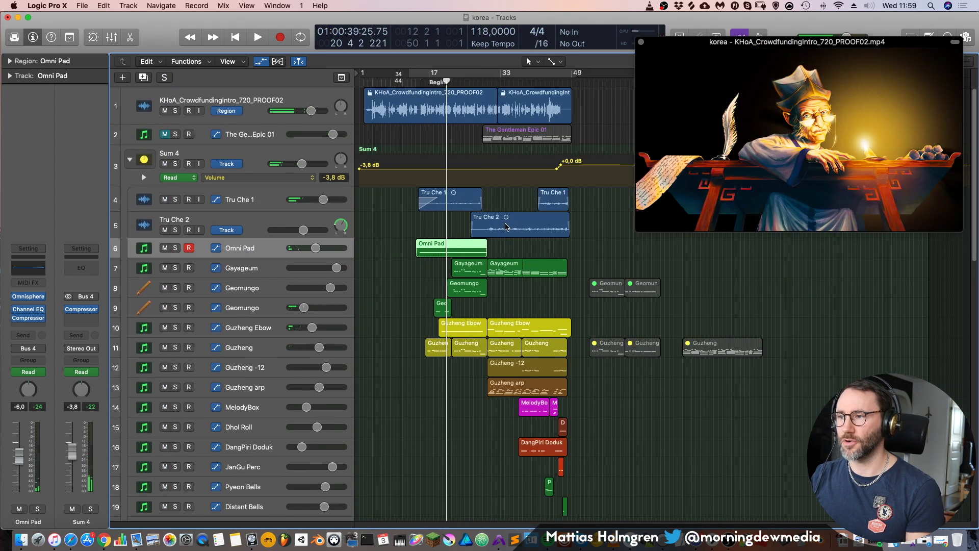
left_click(165, 111)
scroll(428, 233, "up", 6)
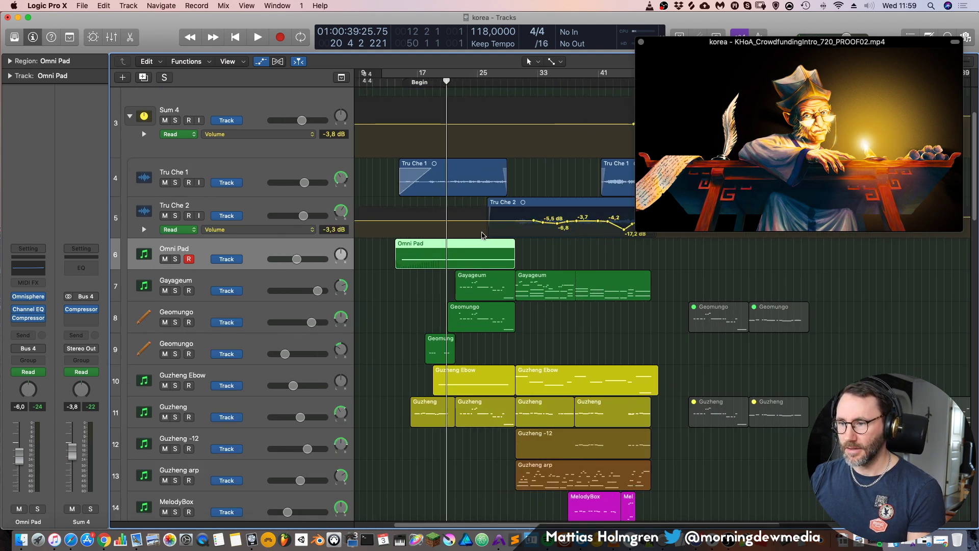
scroll(507, 245, "down", 4)
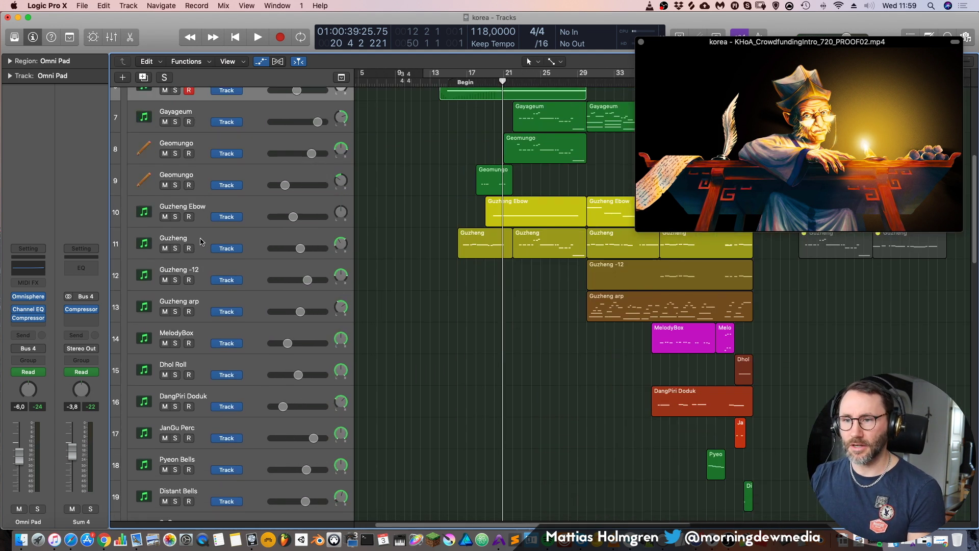
Open the Guzheng track's first region in the Piano Roll to examine its motif
left_click(202, 242)
scroll(510, 241, "down", 2)
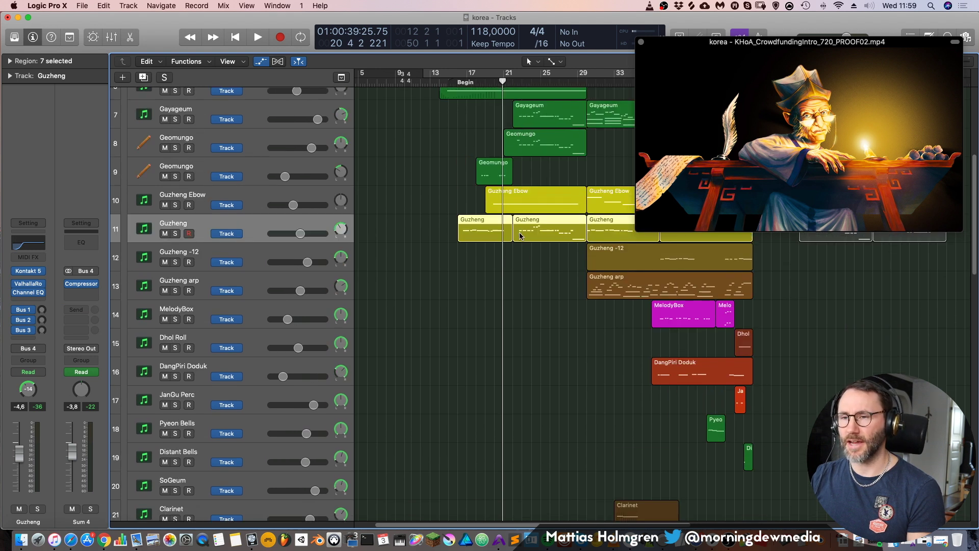
left_click(468, 264)
double_click(486, 222)
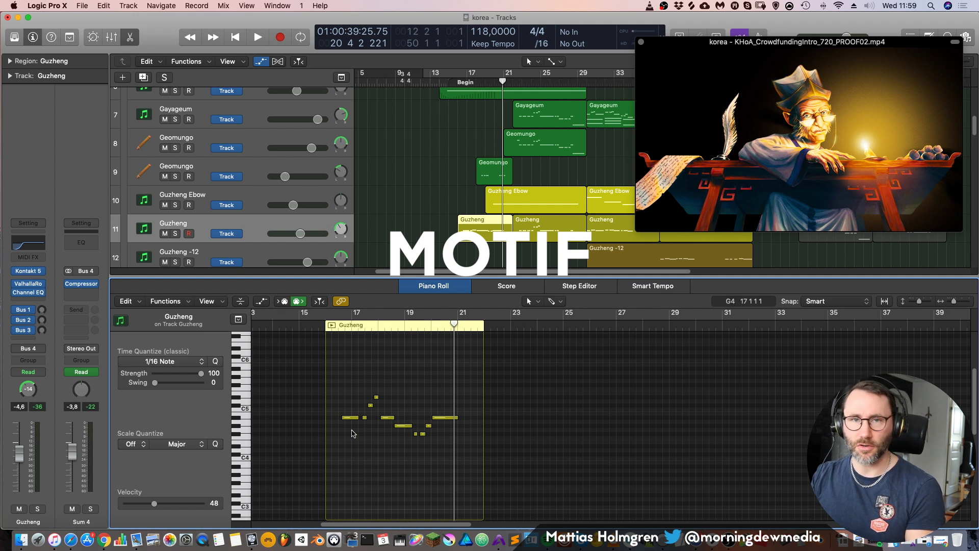
Close the Piano Roll and play the Guzheng track in solo from bar 16
left_click(455, 84)
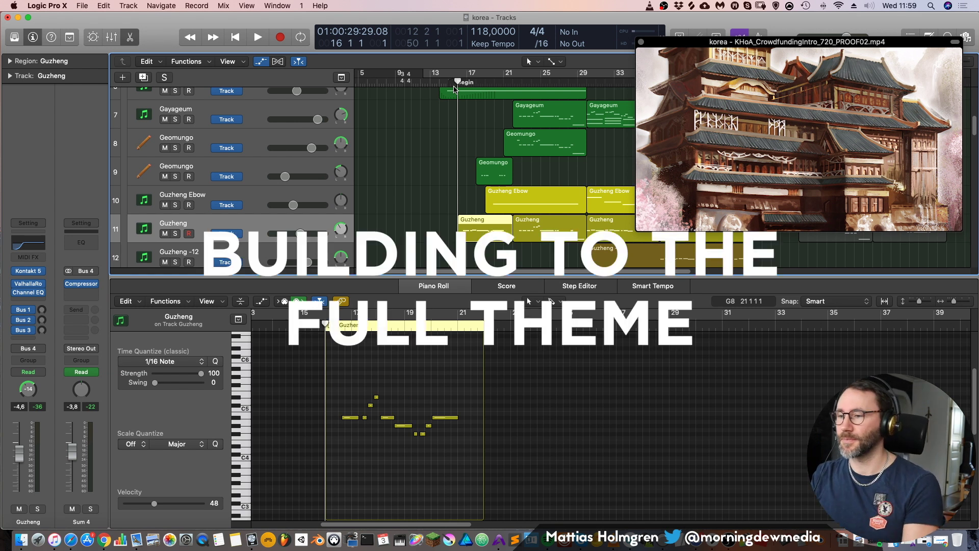
key("e")
key("space")
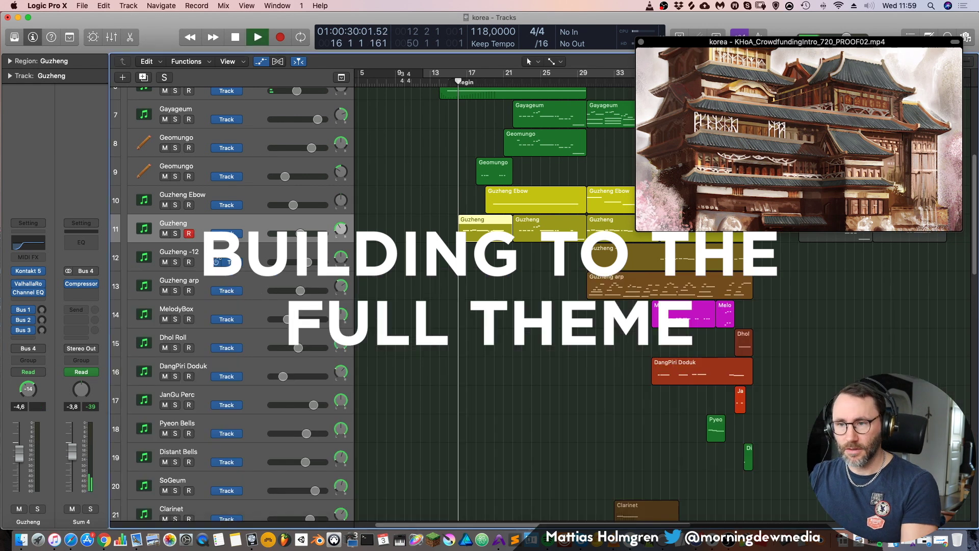
key("s")
key("super+Right")
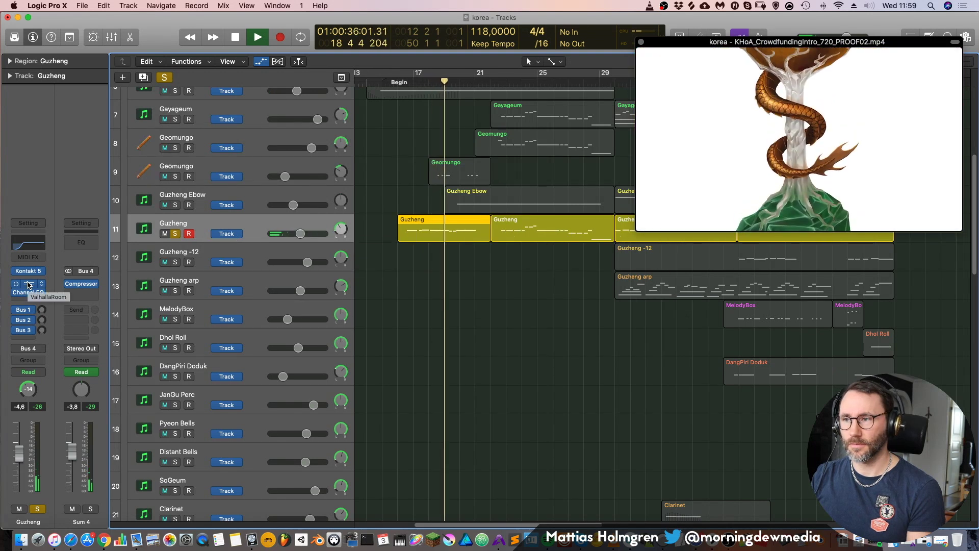
scroll(306, 301, "up", 3)
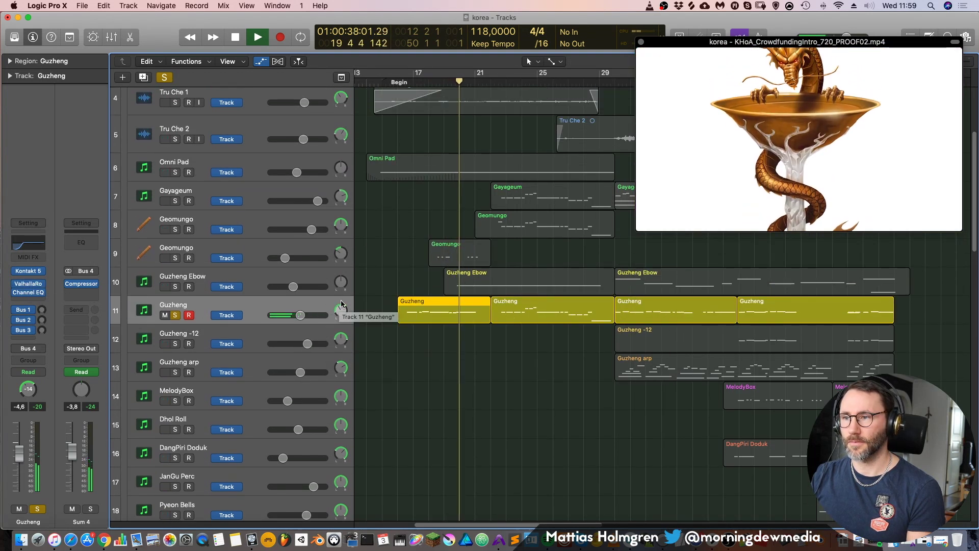
Switch the solo from Guzheng to Guzheng Ebow and examine its Kontakt instrument's articulations
left_click(175, 316)
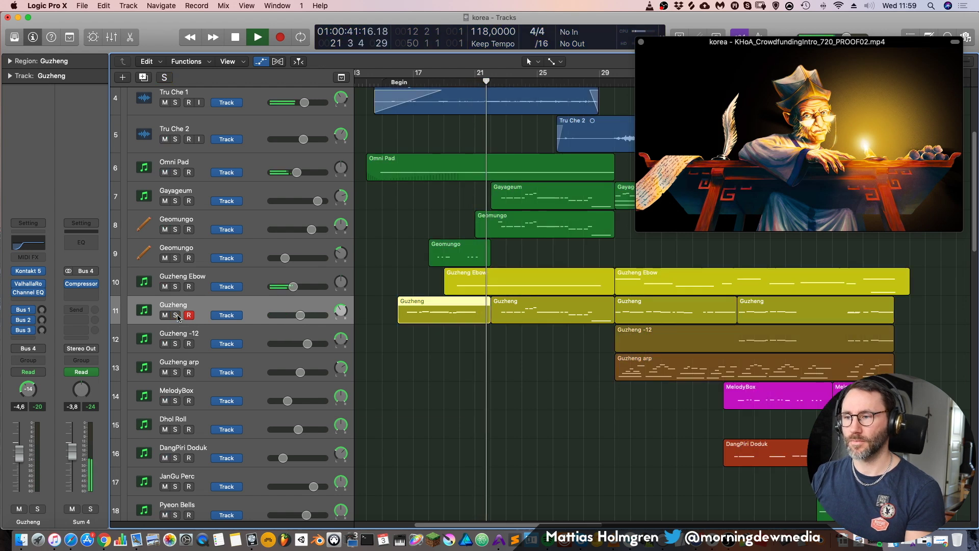
left_click(176, 286)
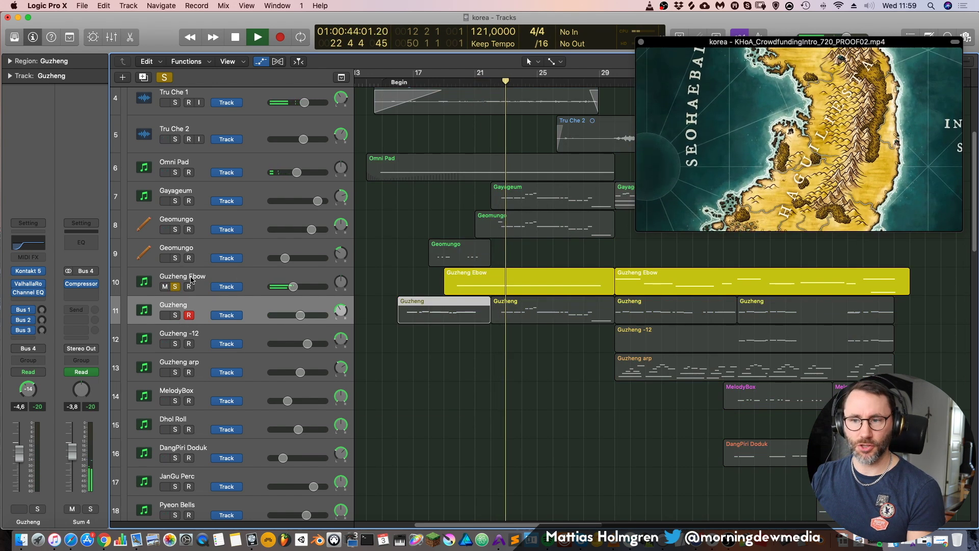
left_click(192, 279)
key("v")
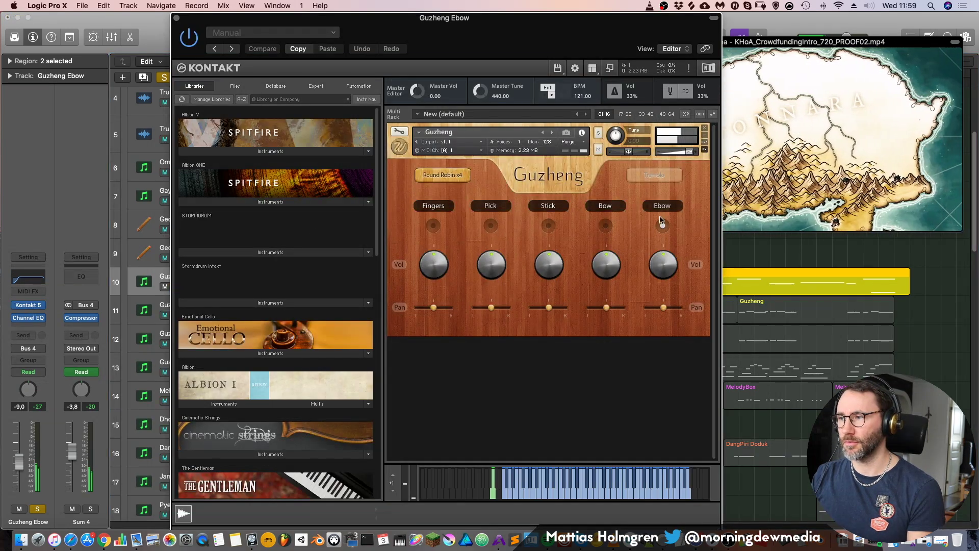
left_click(176, 18)
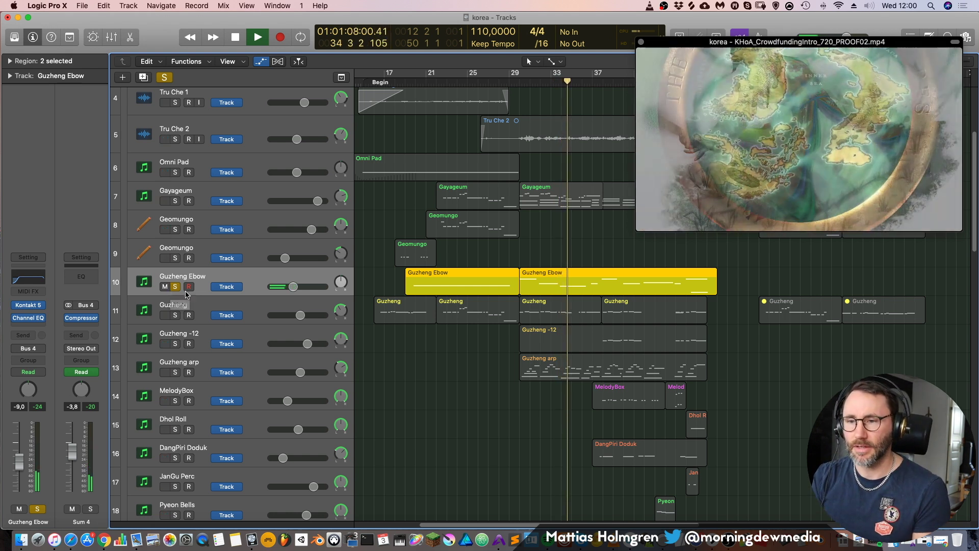
Take Guzheng Ebow out of solo, then stop playback with the playhead at bar 22
left_click(175, 286)
scroll(629, 318, "down", 5)
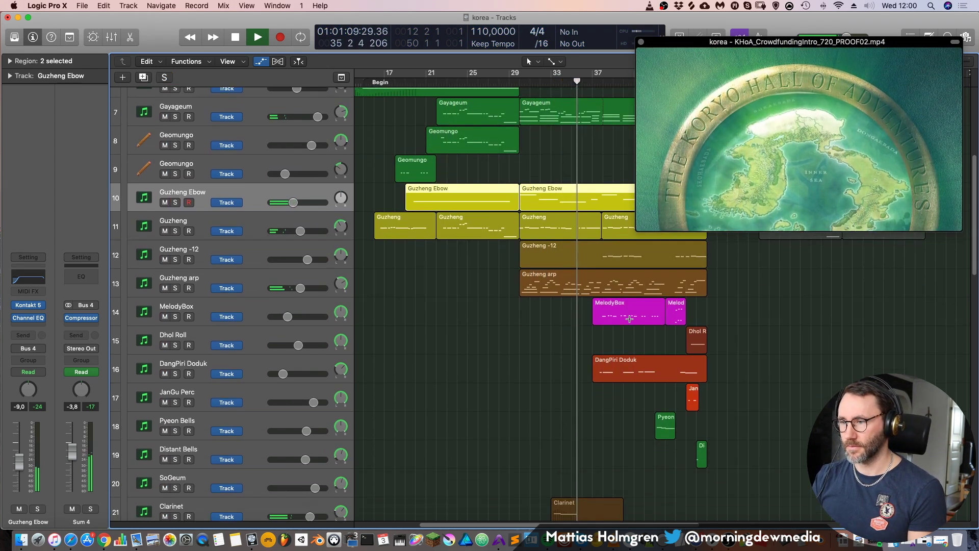
scroll(569, 320, "up", 4)
scroll(569, 320, "up", 2)
scroll(510, 265, "up", 3)
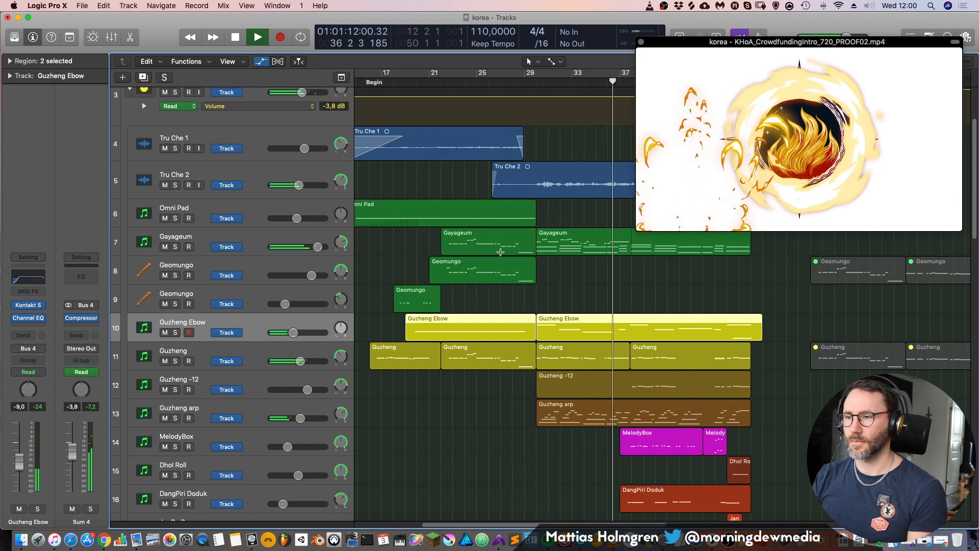
left_click(465, 81)
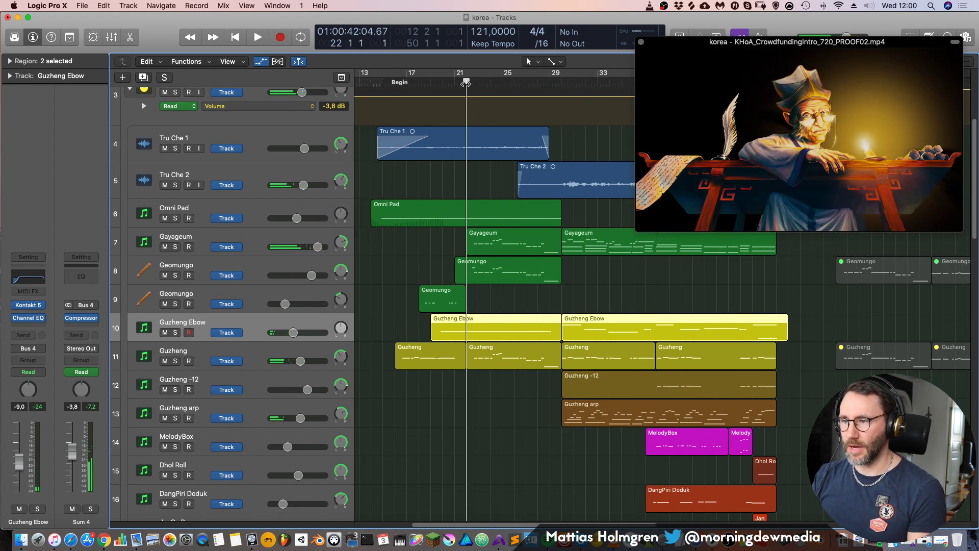
Examine the Gayageum track's GaYaGeum (25-string) LE instrument in Komplete Kontrol
left_click(179, 254)
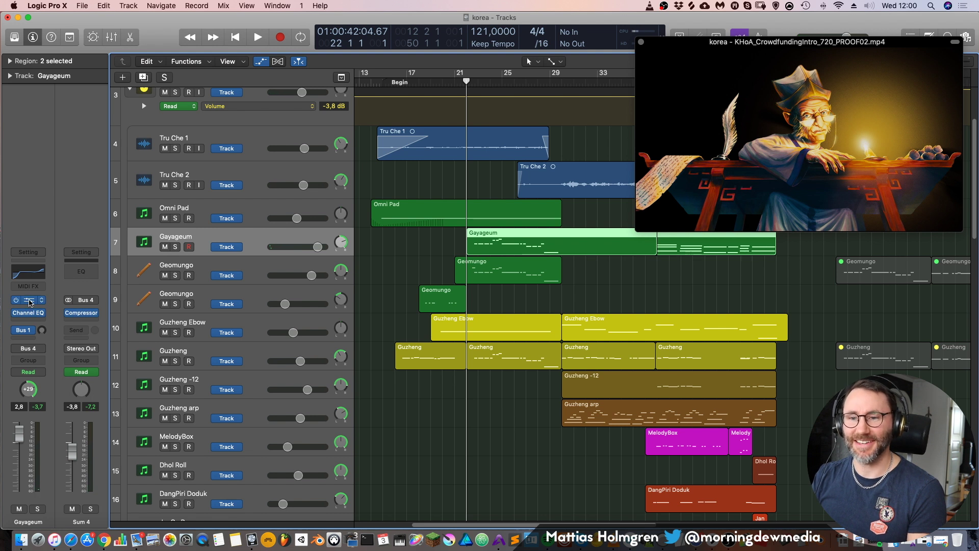
left_click(29, 301)
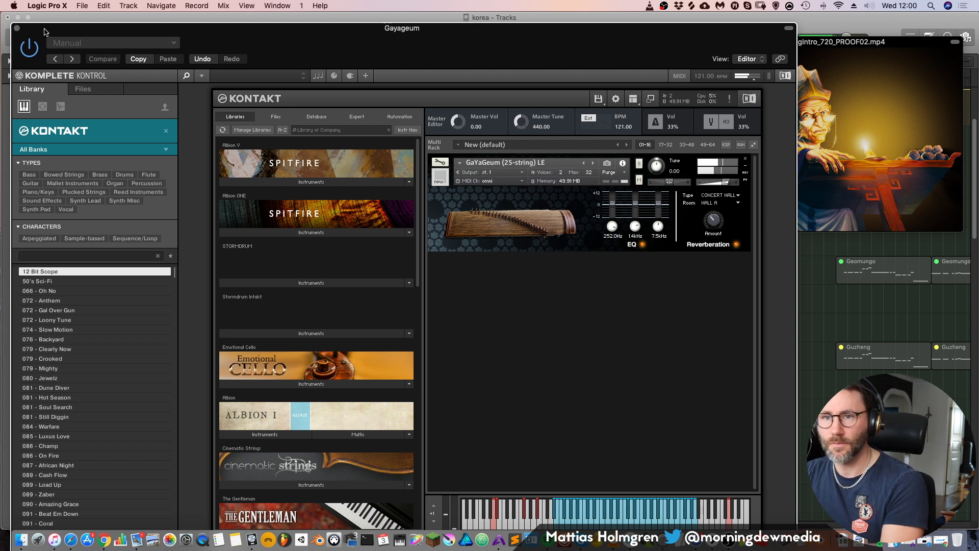
left_click(15, 28)
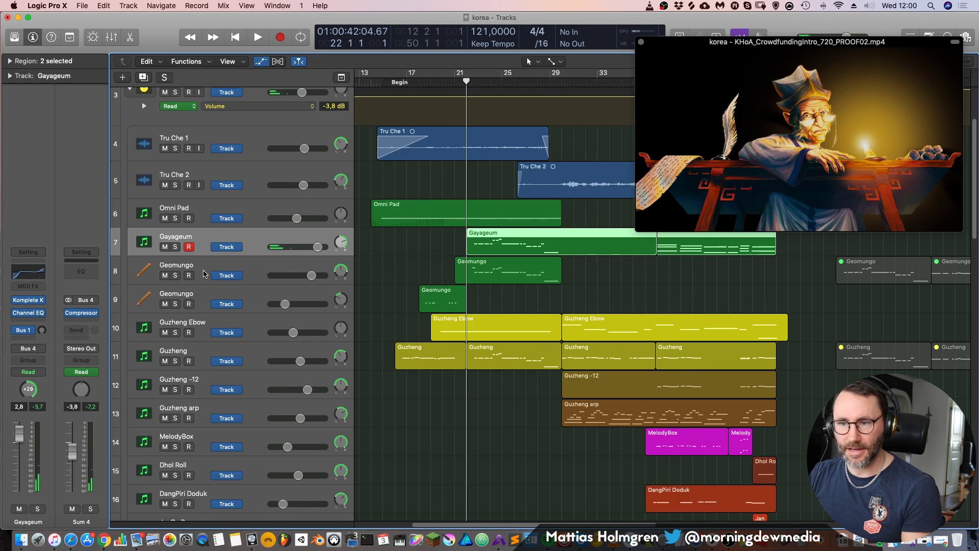
Examine the plugins of the first Geomungo track, including its Channel EQ curve
left_click(203, 273)
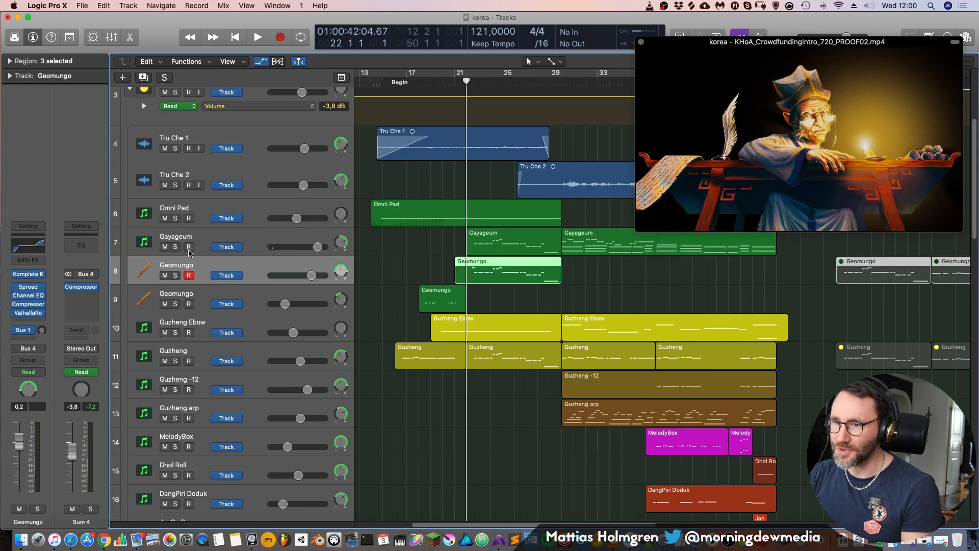
left_click(28, 273)
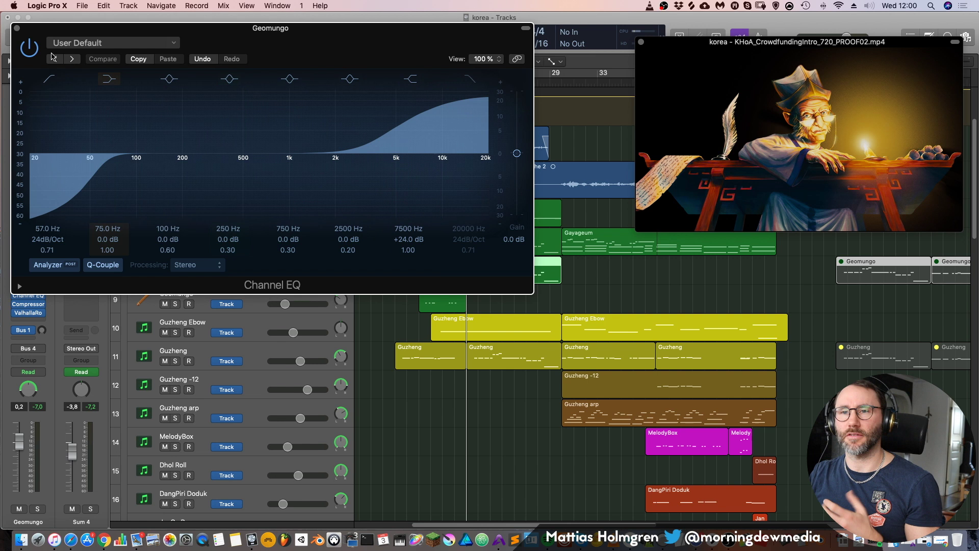
left_click(17, 28)
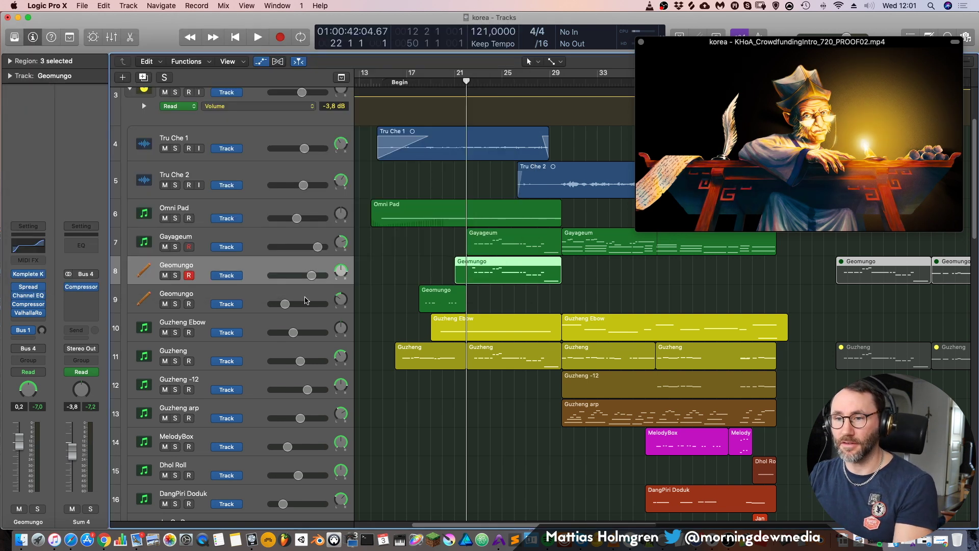
Play from bar 22 with Geomungo and Gayageum soloed, then leave only Gayageum in solo
key("space")
left_click(175, 275)
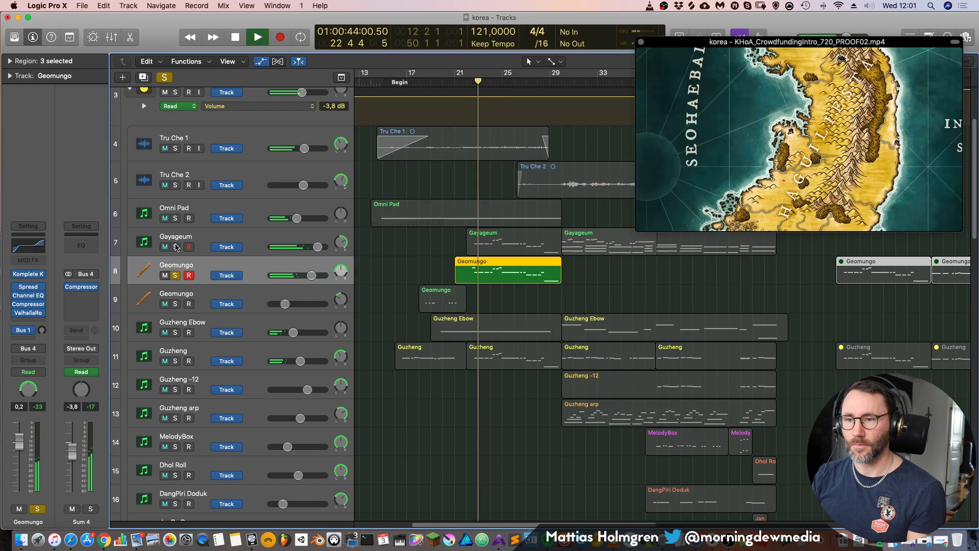
left_click(176, 246)
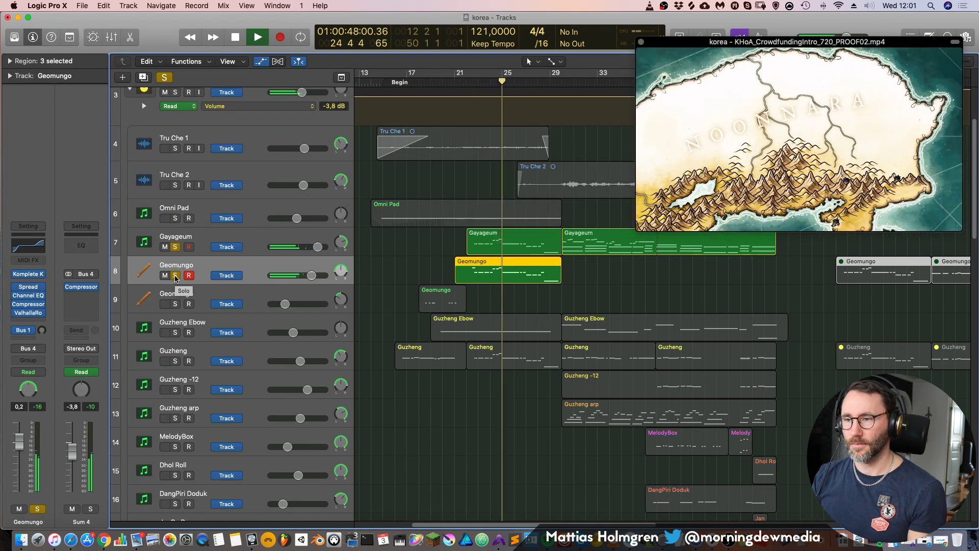
left_click(175, 275)
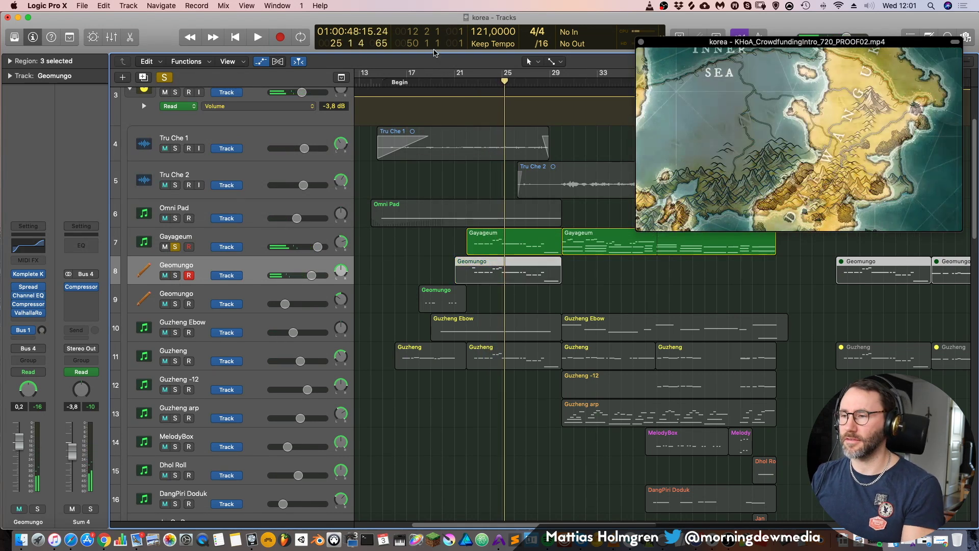
Replay the soloed Gayageum track and layer the first Geomungo and the Guzheng tracks into the solo
key("space")
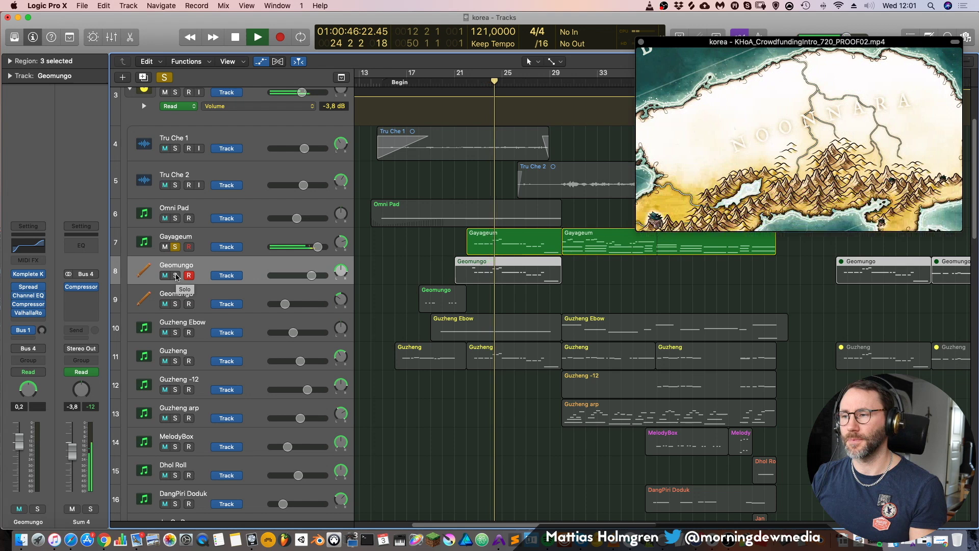
left_click(176, 275)
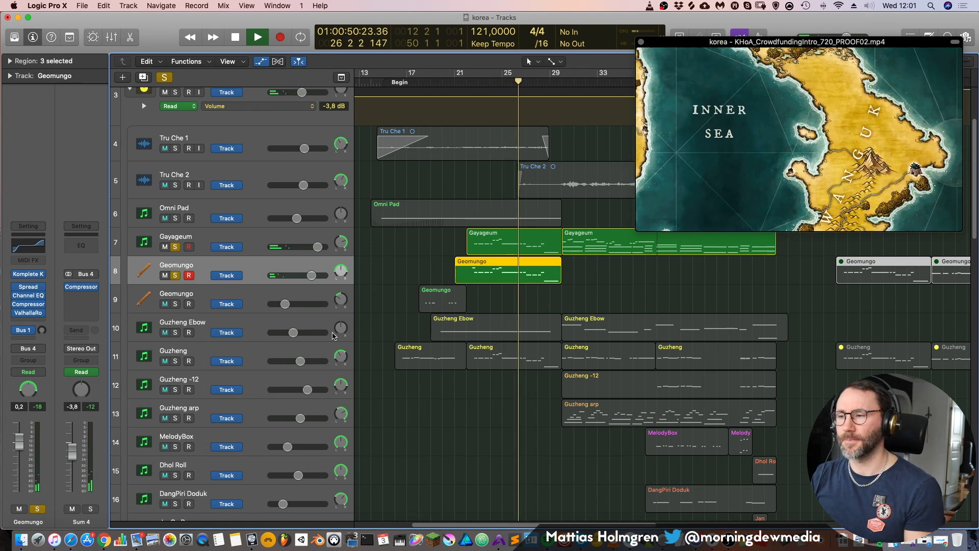
left_click(175, 361)
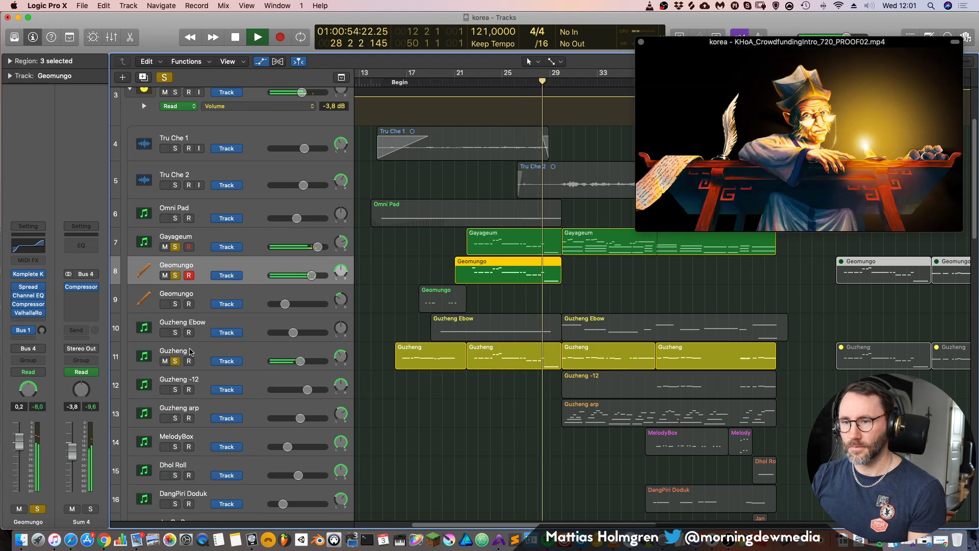
left_click(190, 351)
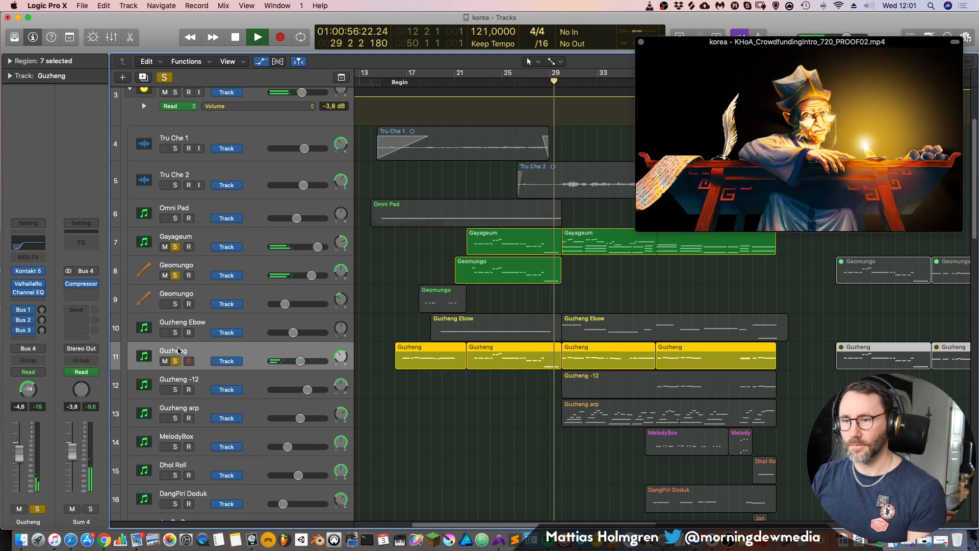
Take Guzheng, Geomungo and Gayageum out of solo and resume playback of the full arrangement
key("space")
left_click(175, 361)
left_click(175, 276)
left_click(176, 247)
key("space")
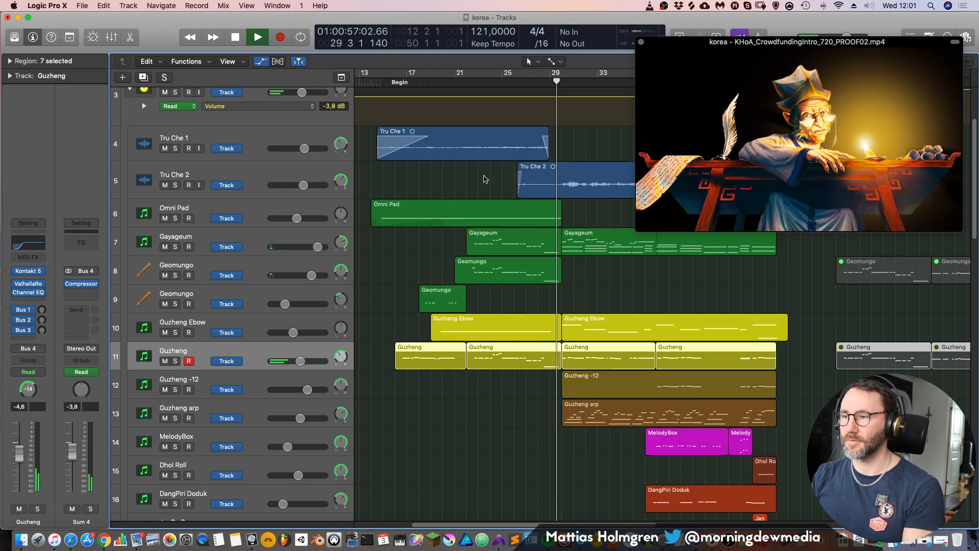
Look through the lower tracks down to Korea Master during playback, stop, and move the playhead back to bar 18
scroll(553, 216, "down", 6)
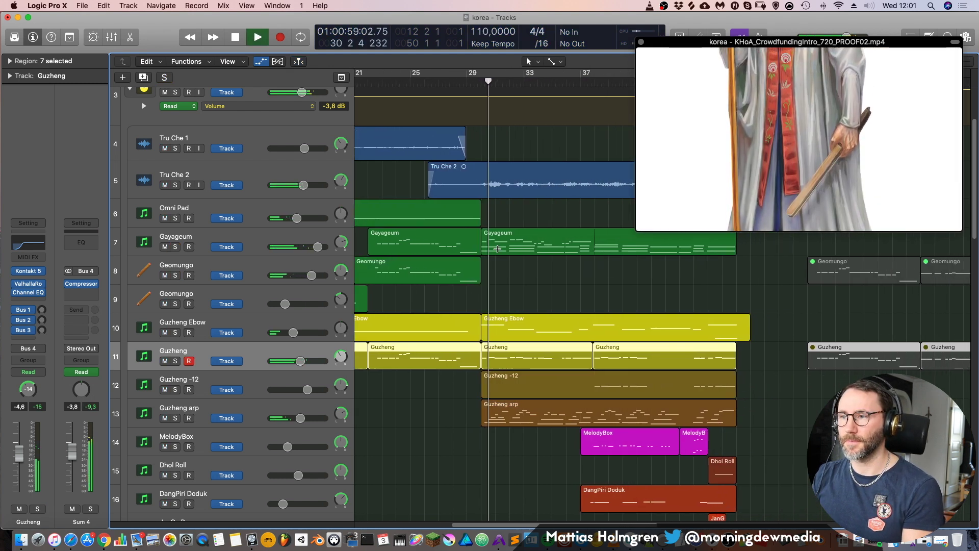
scroll(498, 254, "down", 10)
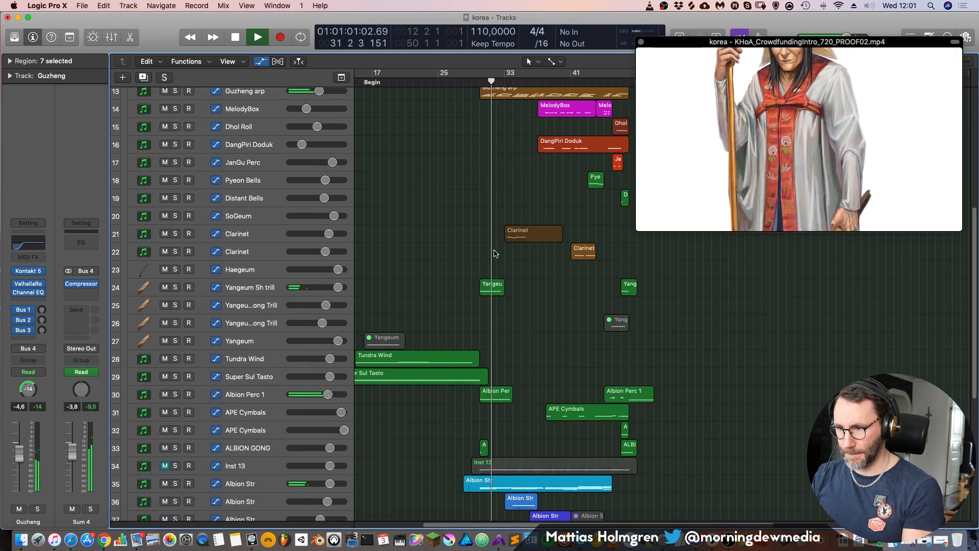
scroll(494, 253, "down", 7)
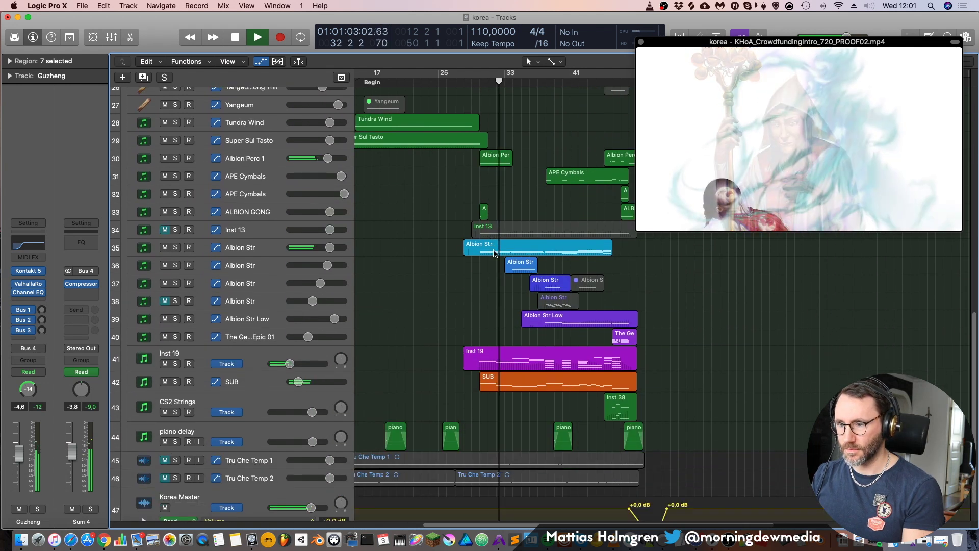
scroll(494, 250, "up", 3)
scroll(493, 250, "left", 1)
key("space")
left_click(446, 254)
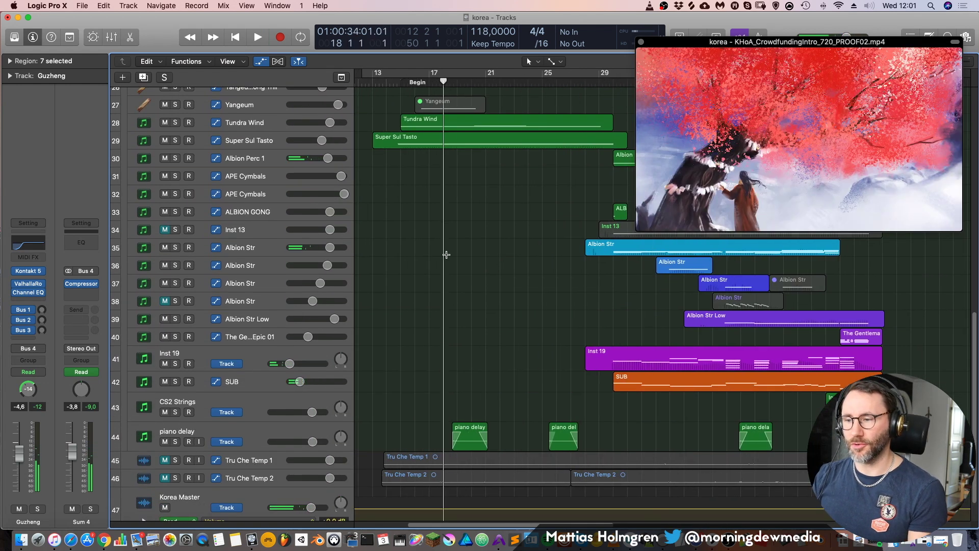
Solo the piano delay track and play its reversed piano regions from bar 18
left_click(227, 434)
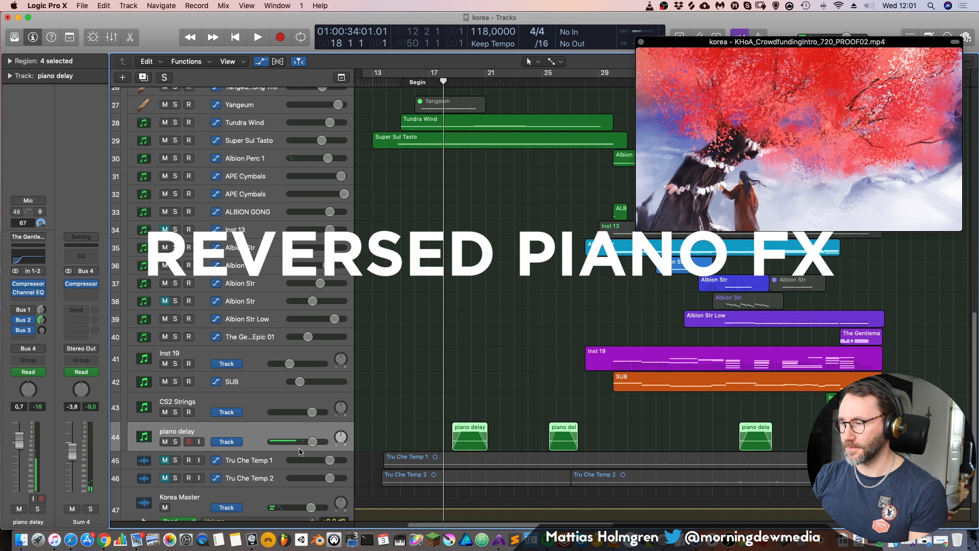
left_click(176, 442)
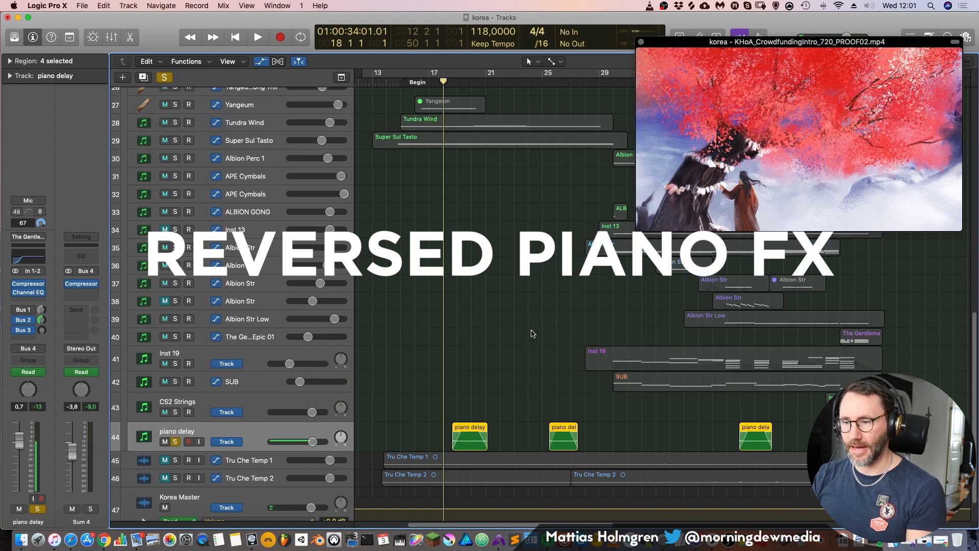
scroll(461, 339, "up", 2)
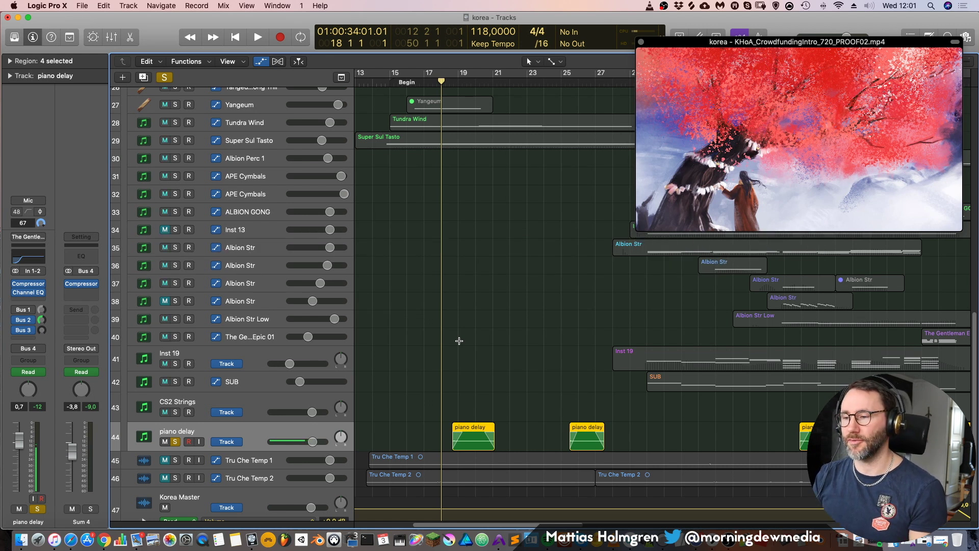
key("space")
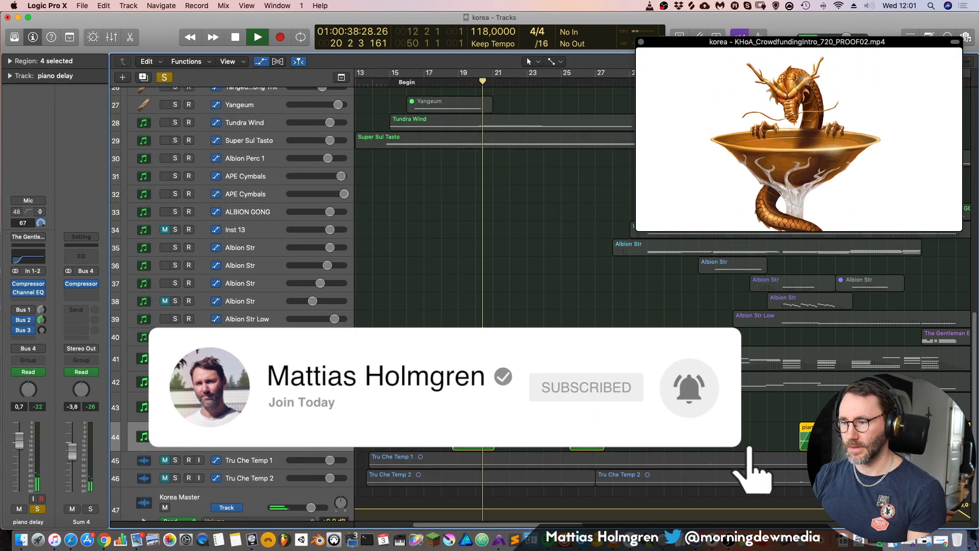
Take the piano delay track out of solo and replay the full arrangement from around bar 18
left_click(535, 368, "ctrl+alt")
left_click(535, 368, "ctrl+alt")
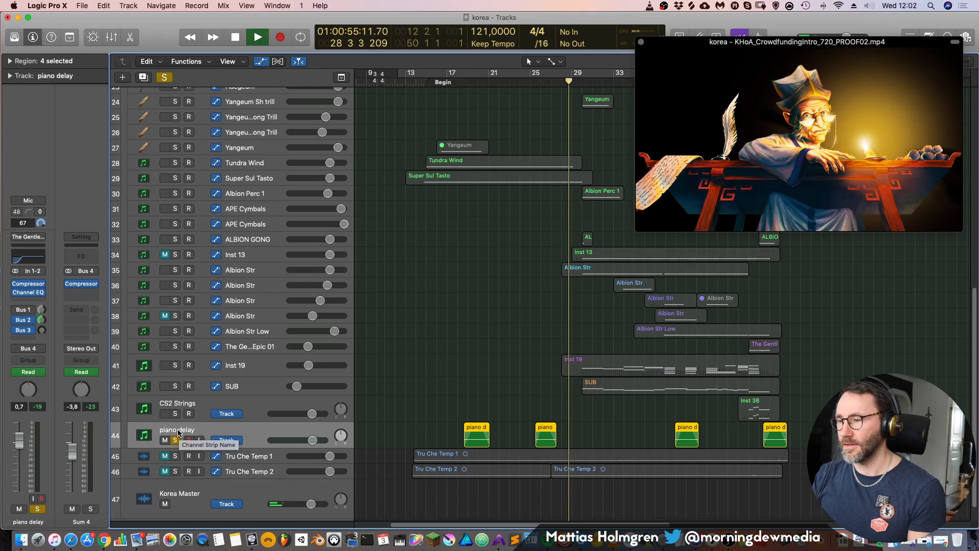
key("super+Up")
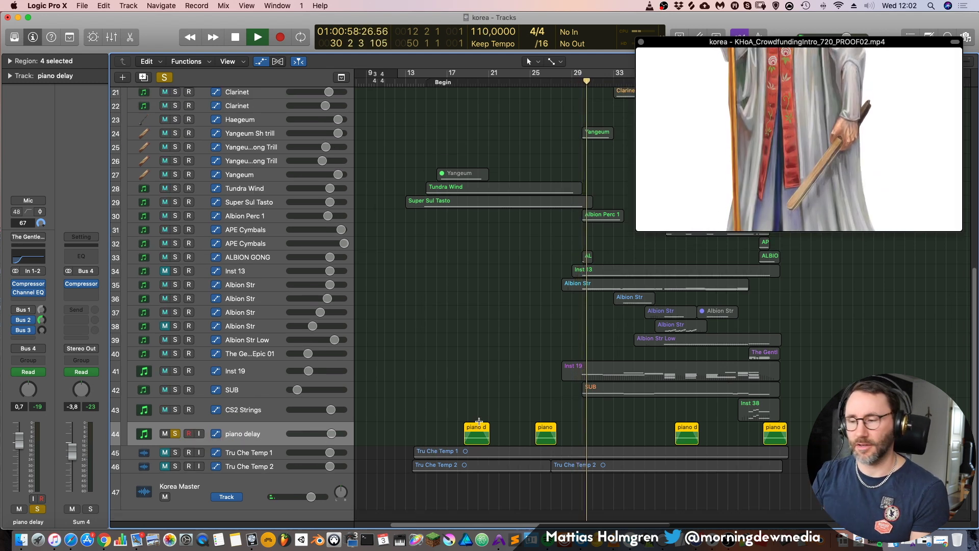
left_click(172, 433)
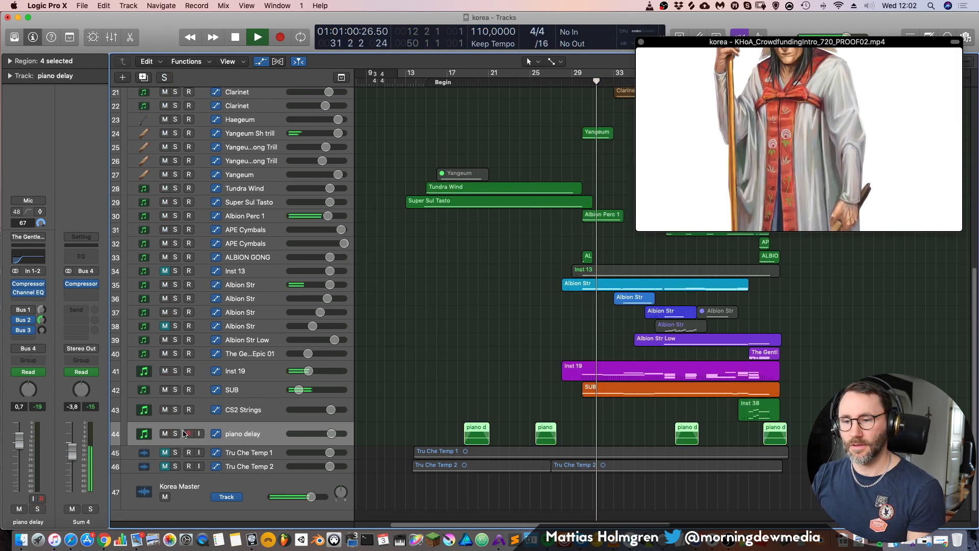
scroll(568, 255, "up", 10)
scroll(458, 255, "up", 5)
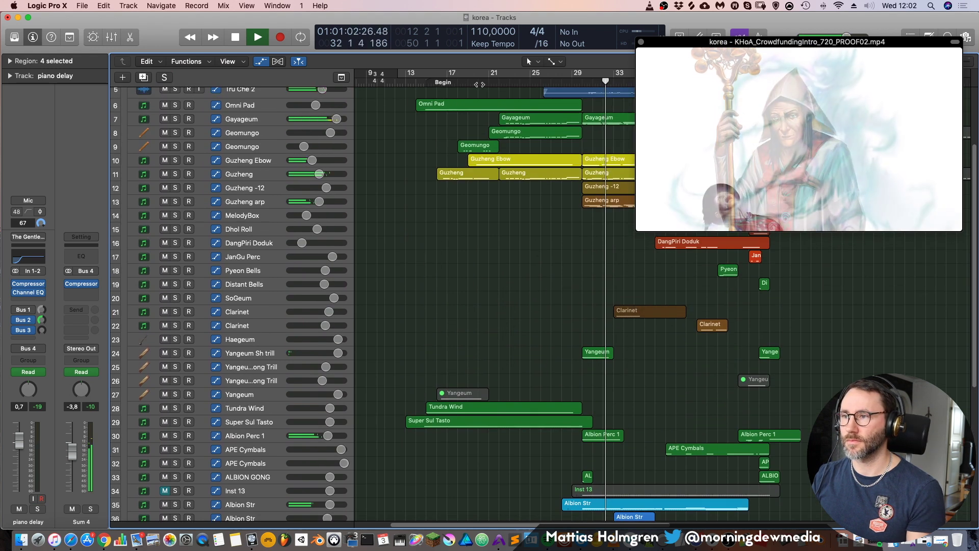
left_click(462, 77)
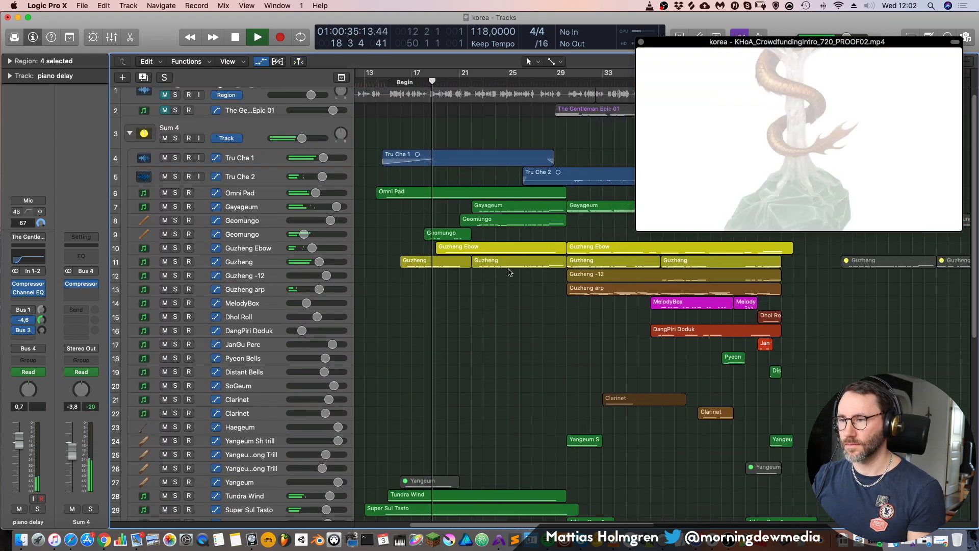
Follow playback of the full intro, examining the piano delay region and the upper instrument tracks
scroll(458, 285, "down", 8)
scroll(429, 367, "down", 3)
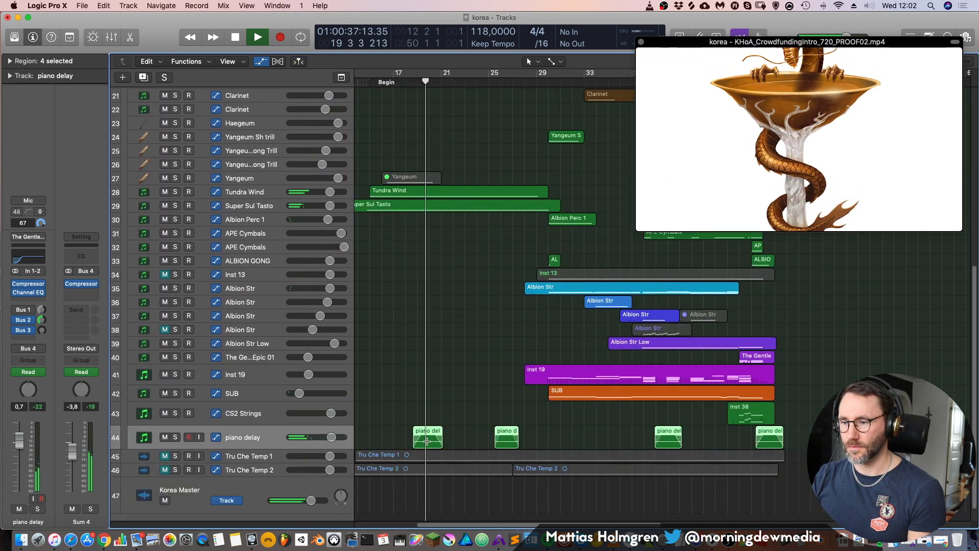
scroll(457, 431, "up", 10)
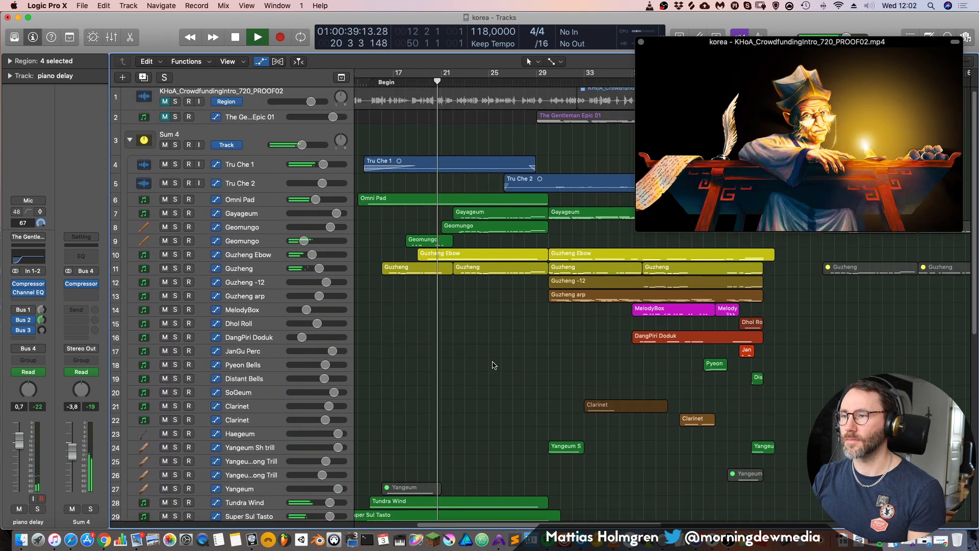
scroll(467, 226, "left", 2)
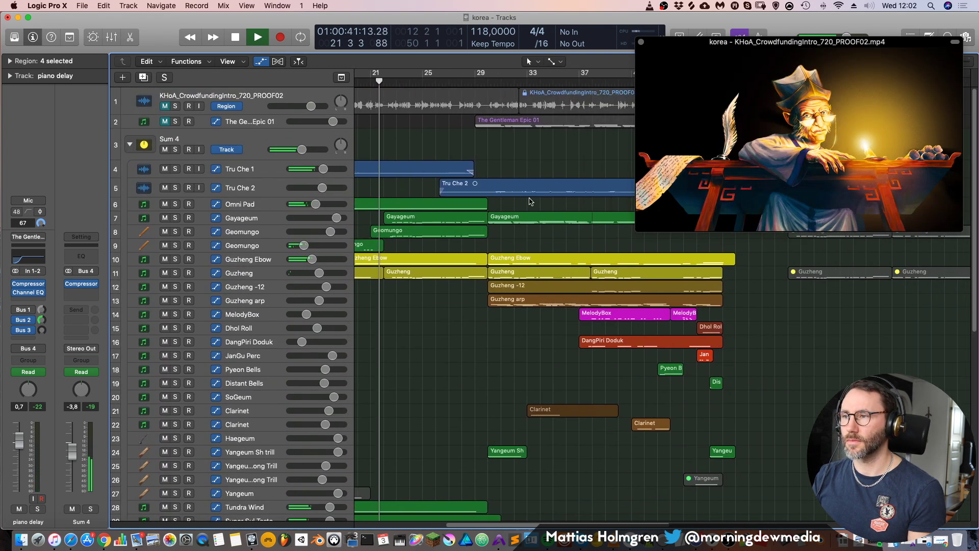
scroll(466, 221, "down", 5)
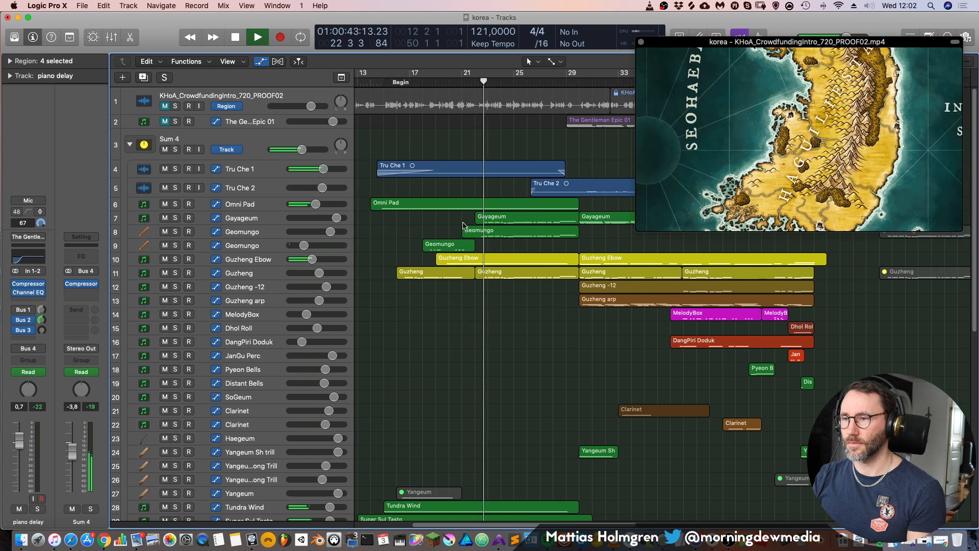
scroll(459, 204, "left", 4)
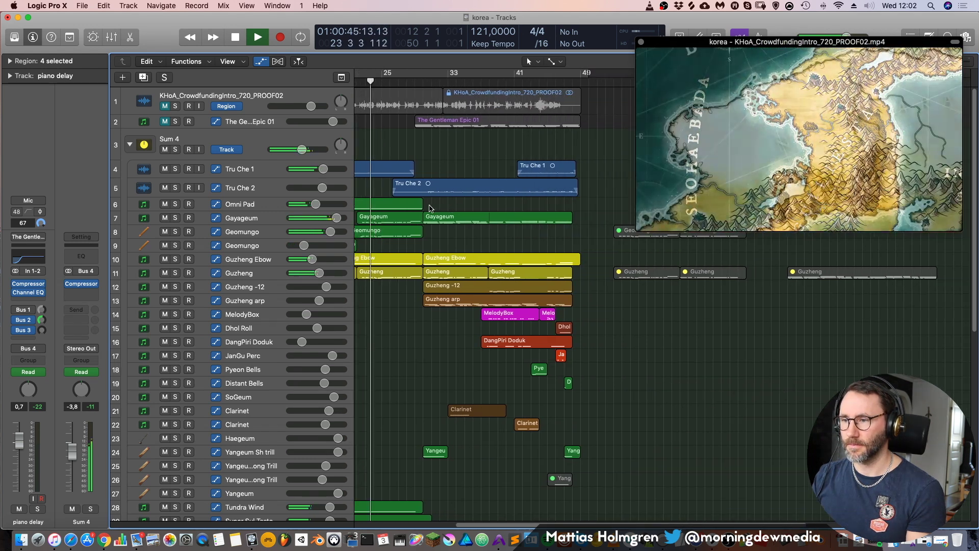
Stop playback and place the playhead at bar 28, just ahead of the main theme
left_click(467, 81)
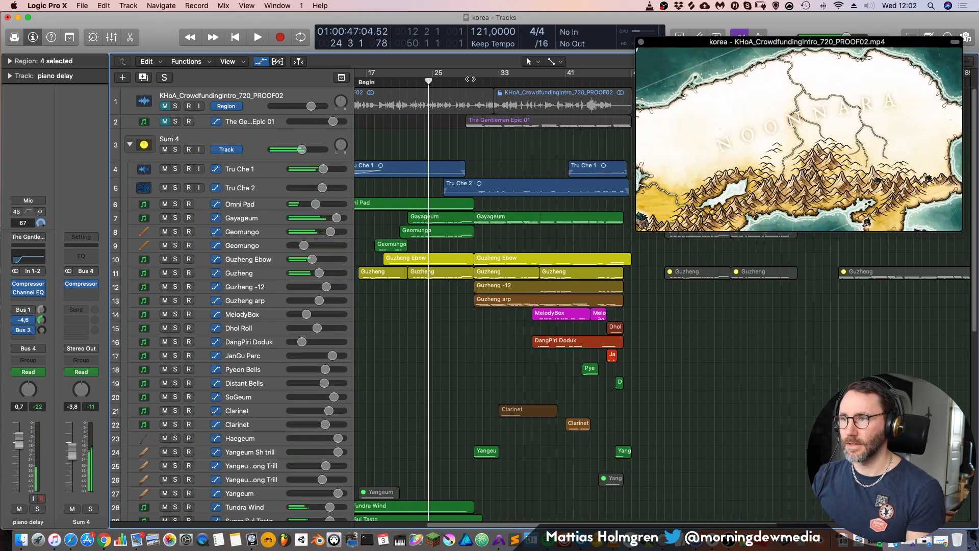
key("space")
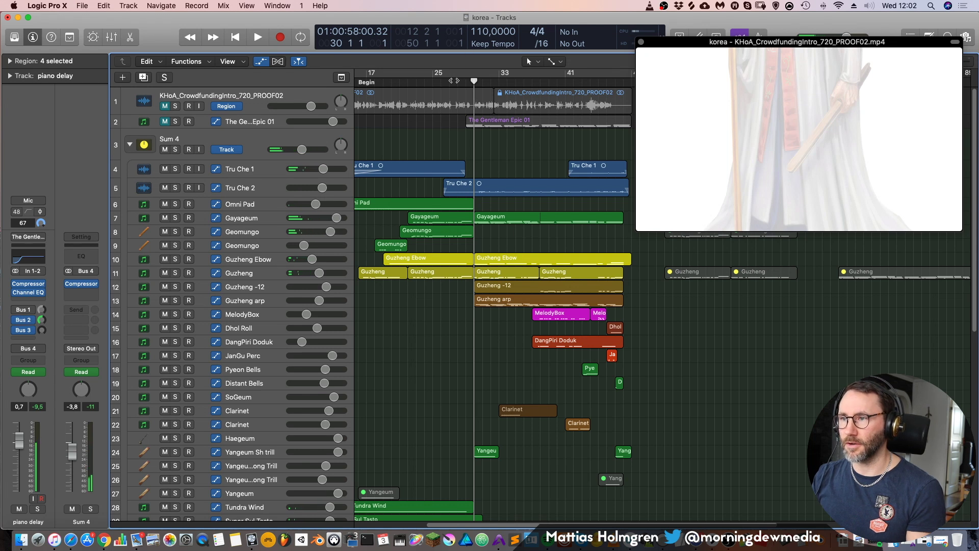
key("comma")
key("comma")
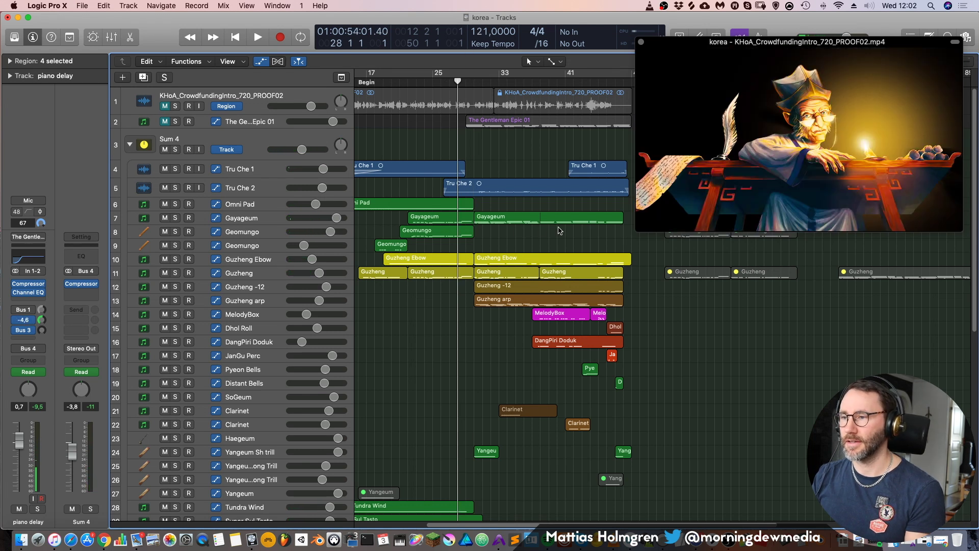
Play the main theme from bar 28 and examine its instrument tracks from Gayageum down to piano delay
scroll(540, 227, "up", 2)
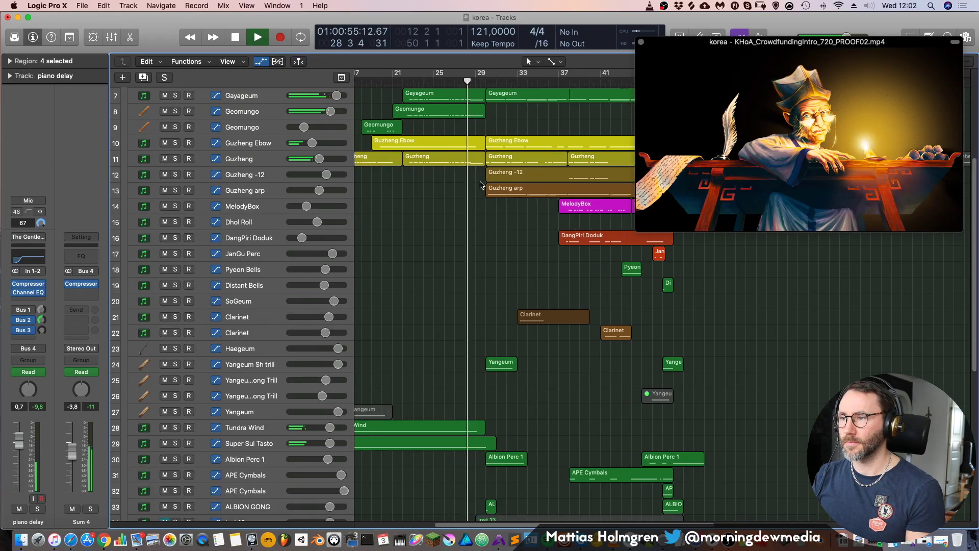
key("super+Right")
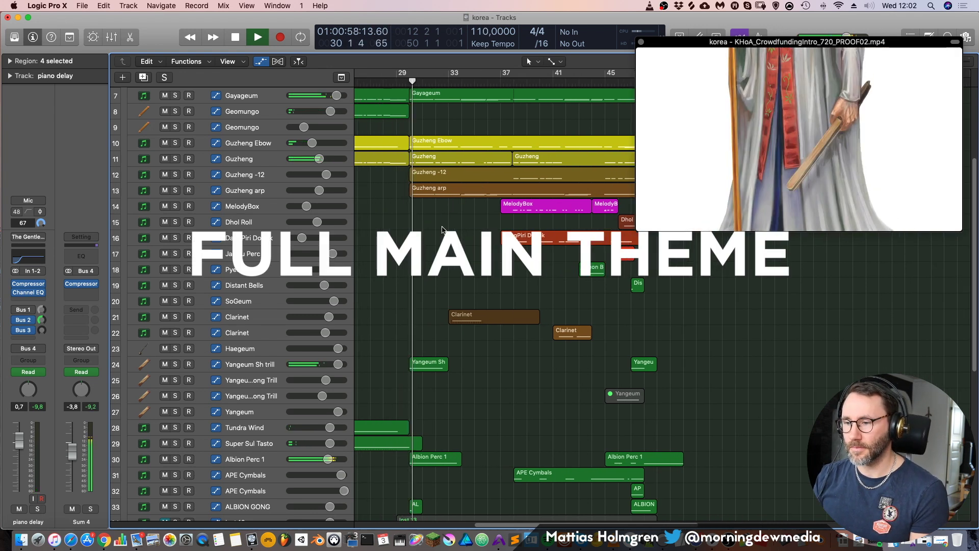
scroll(434, 254, "down", 10)
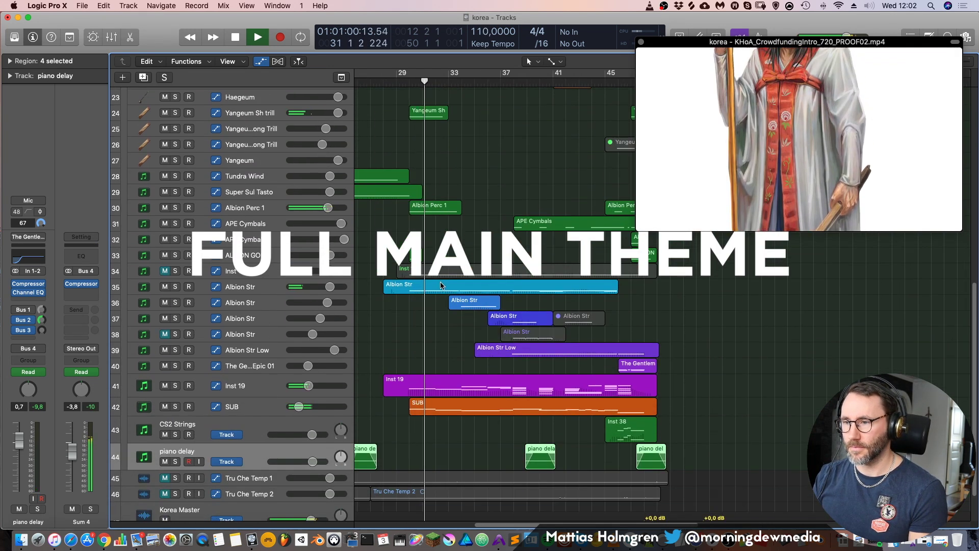
scroll(441, 285, "up", 10)
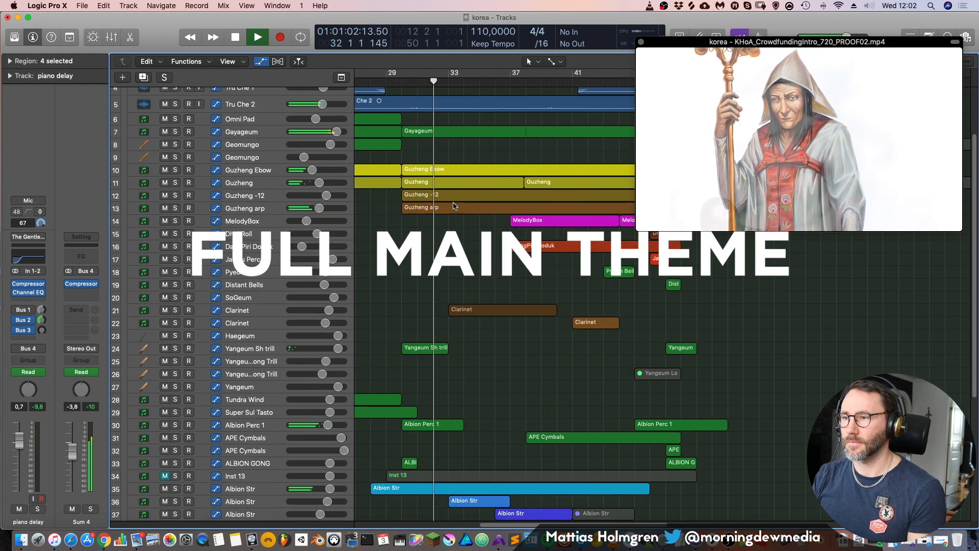
key("super+Down")
key("super+Down")
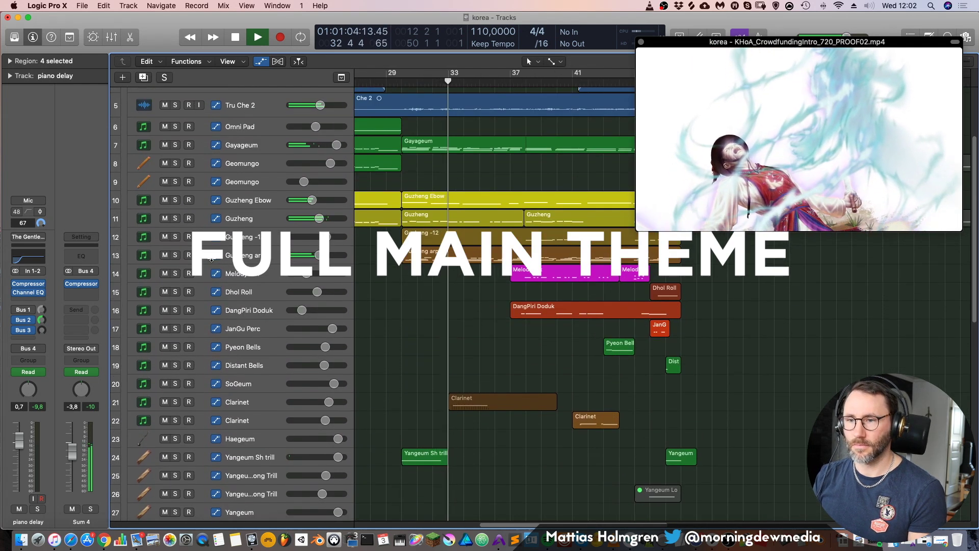
Solo the Guzheng arp, Guzheng -12, Guzheng, Guzheng Ebow and Gayageum tracks during playback
left_click_drag(174, 256, 177, 202)
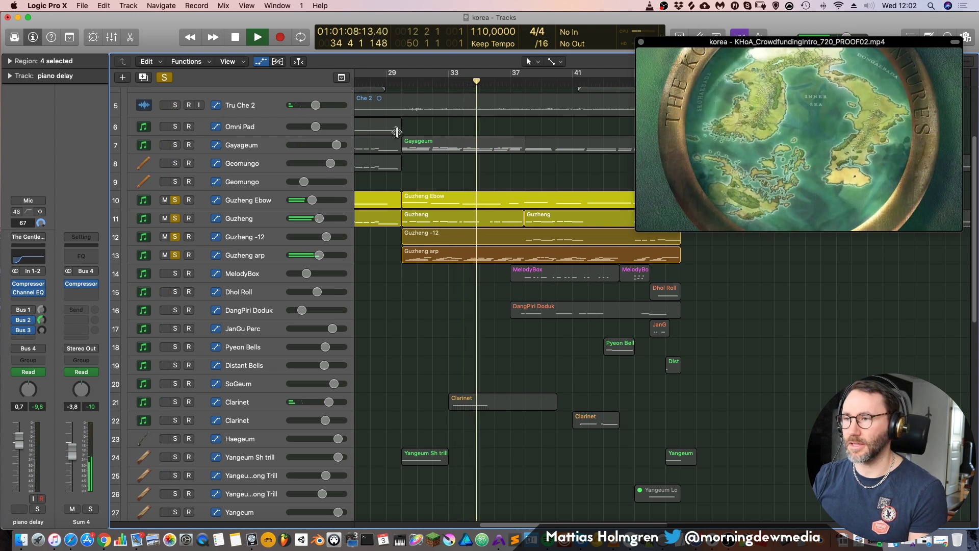
scroll(386, 215, "up", 2)
left_click(175, 170)
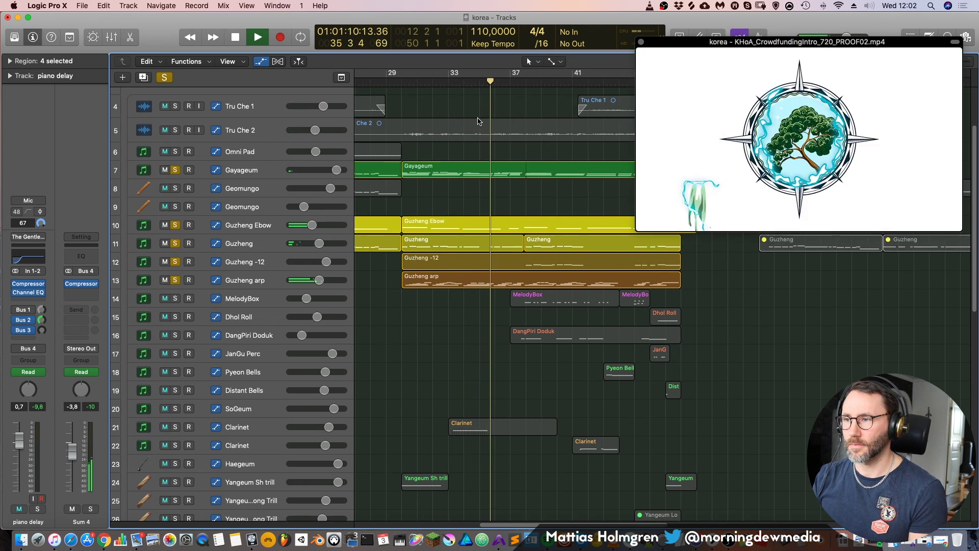
Inspect the notes of the main theme's Gayageum region in the Piano Roll, then close the editor
scroll(462, 203, "up", 1)
scroll(462, 205, "up", 1)
double_click(463, 210)
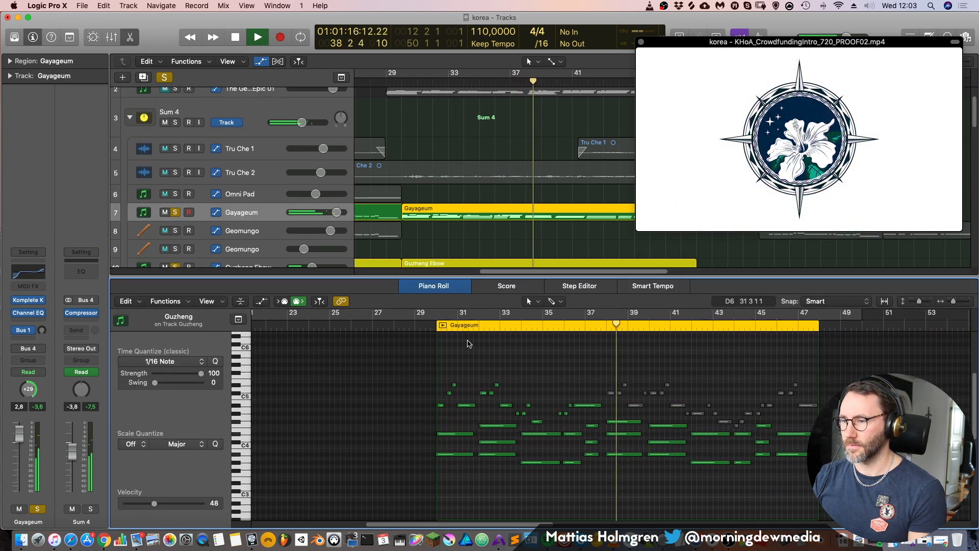
key("p")
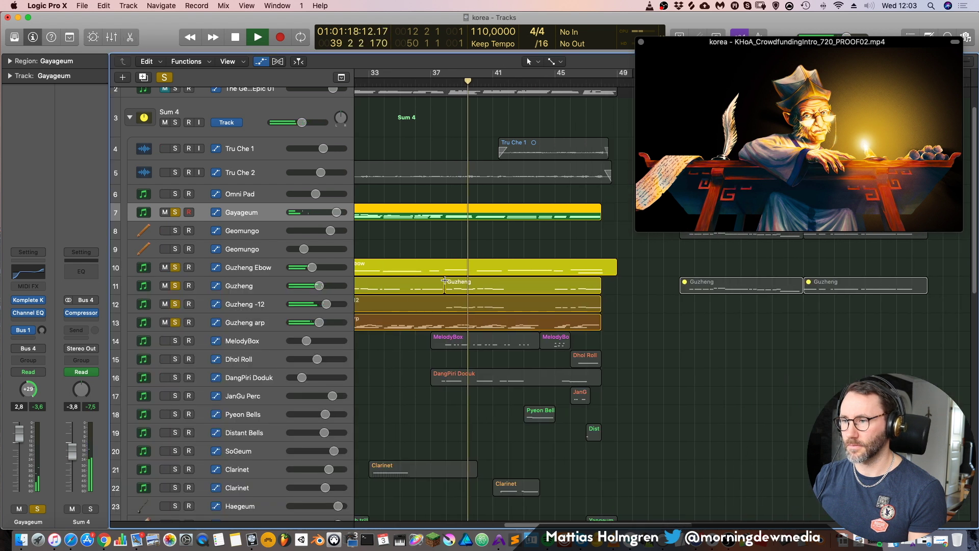
Listen to the soloed Guzheng and Gayageum tracks through to bar 44 and stop at the explosion shot
scroll(441, 312, "down", 2)
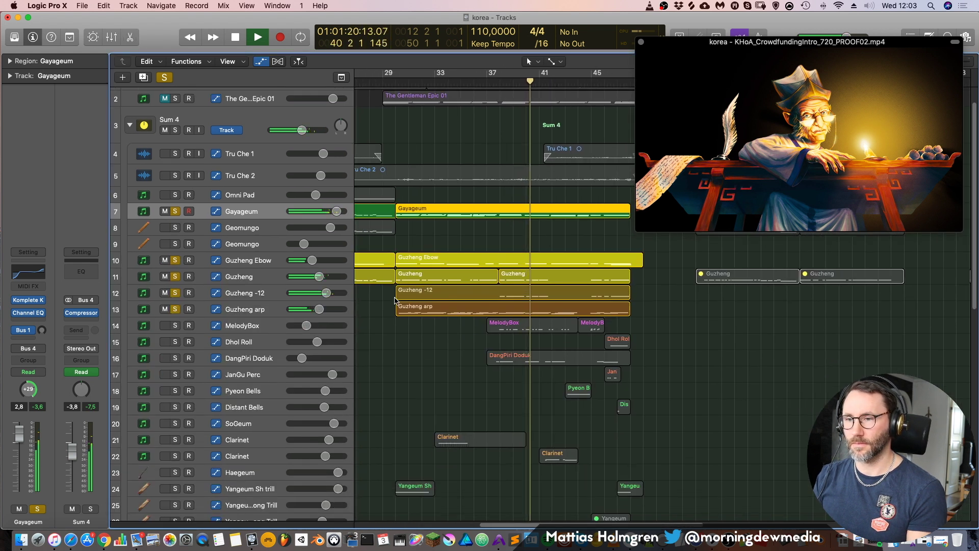
scroll(421, 252, "up", 1)
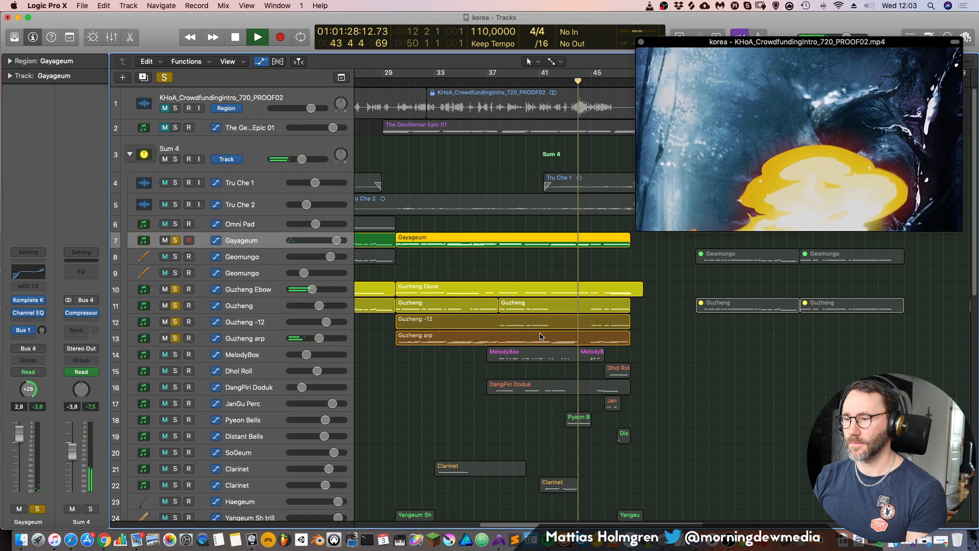
key("space")
mouse_move(835, 131)
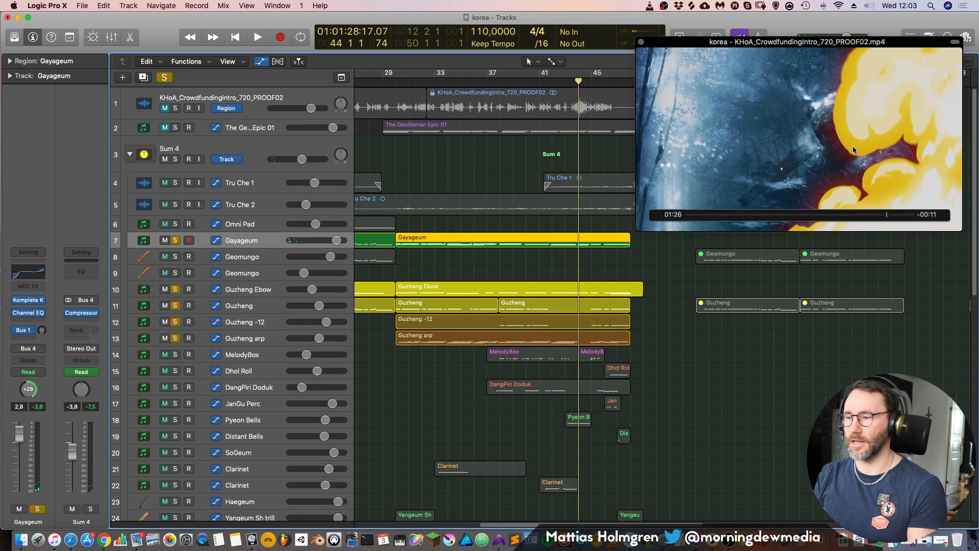
Take the Guzheng arp, Guzheng -12, Guzheng, Gayageum and Guzheng Ebow tracks out of solo
left_click(175, 338)
left_click(175, 322)
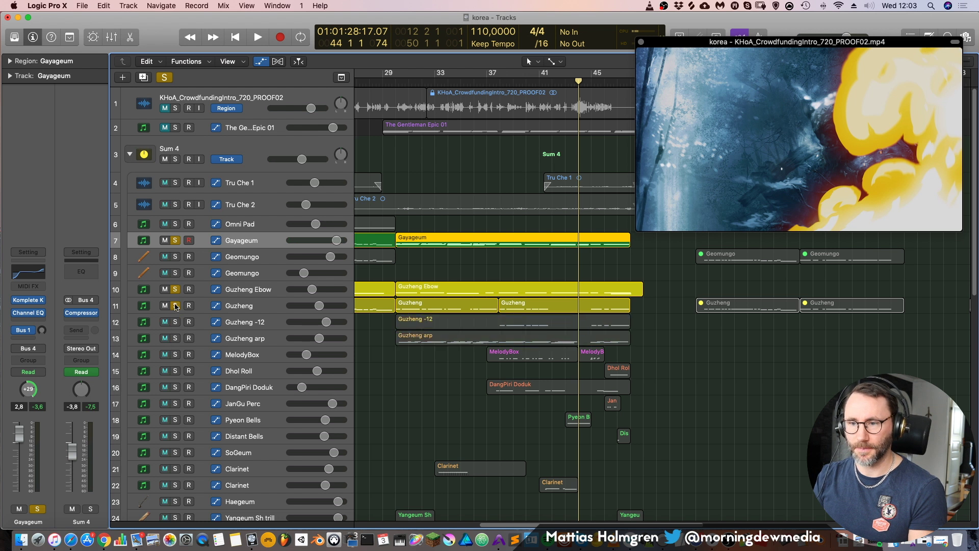
left_click(175, 305)
left_click(174, 240)
left_click(174, 290)
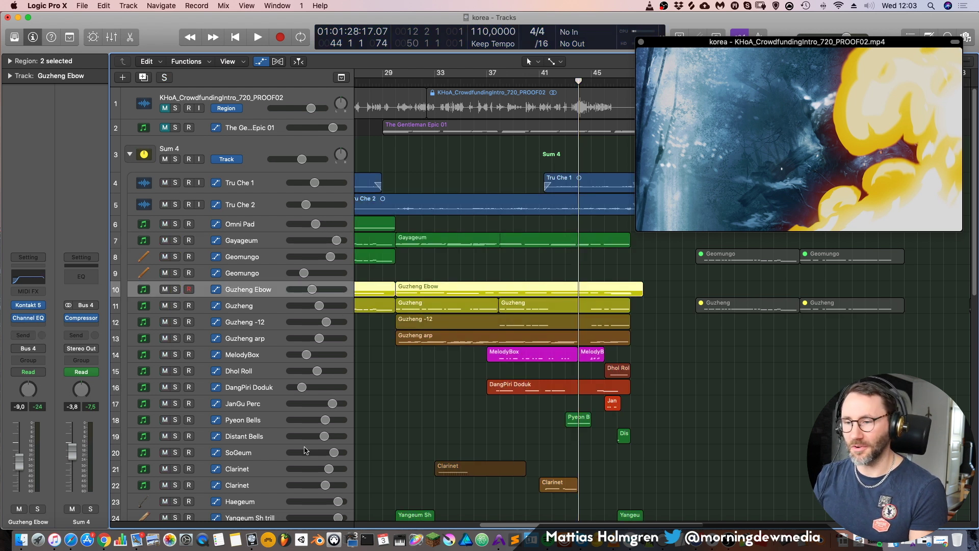
Solo the Pyeon Bells track, listen to its region through the title reveal, and take it out of solo
left_click(243, 421)
left_click(176, 420)
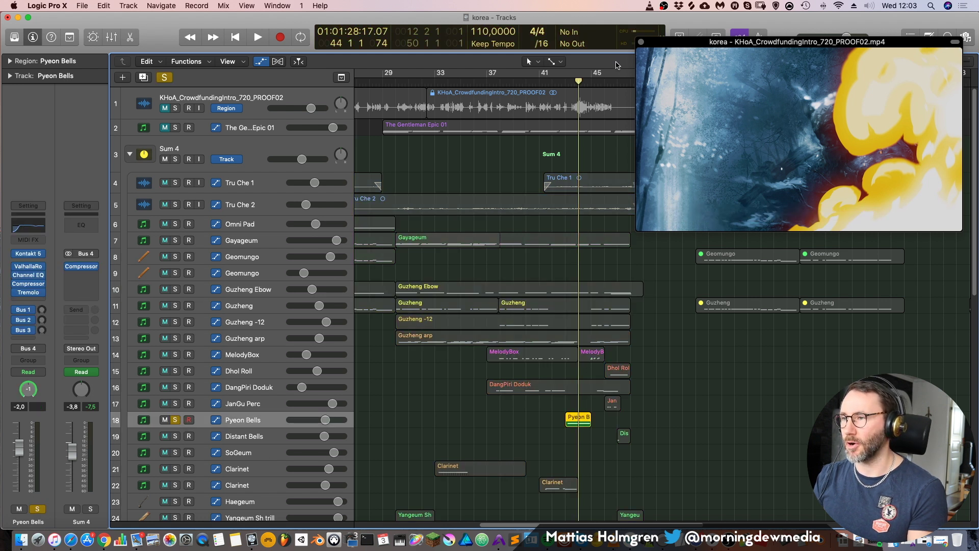
key("space")
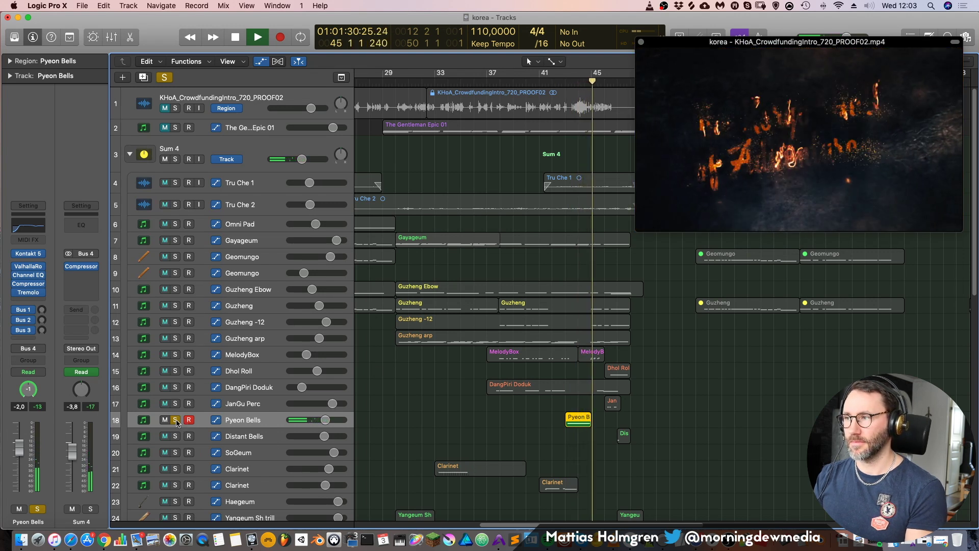
key("space")
left_click(176, 419)
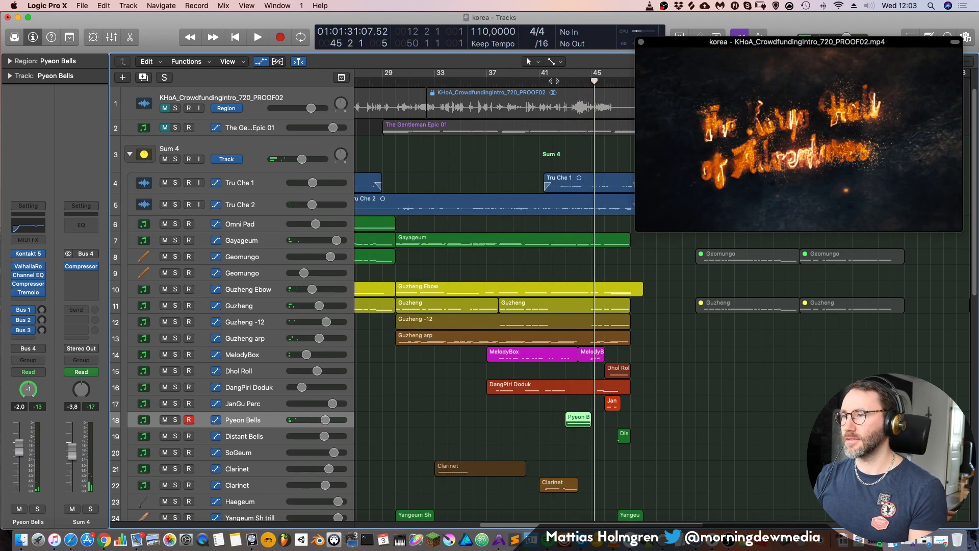
Play the full mix from bar 43 with the video's audio track unmuted, stop at the title, and mute that track again
left_click(565, 83)
scroll(580, 203, "up", 2)
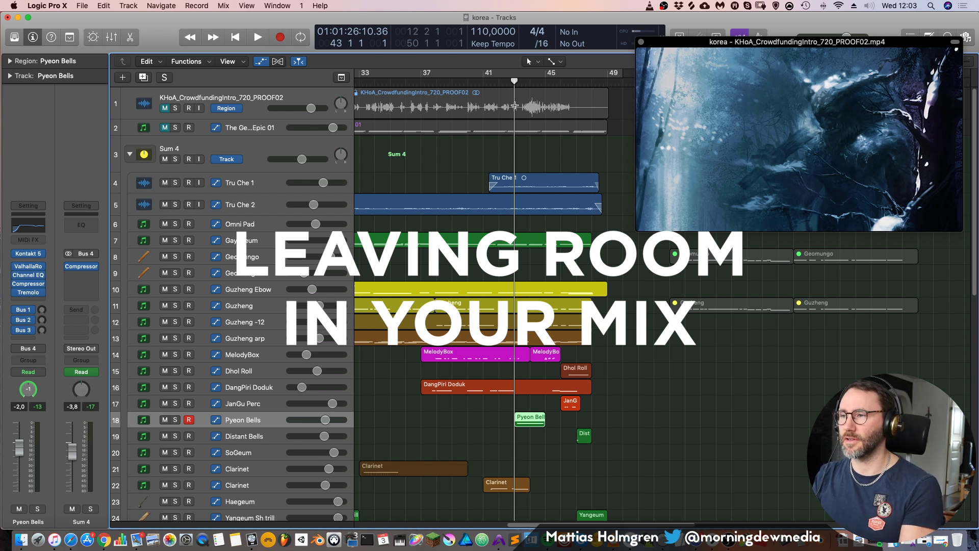
left_click(163, 108)
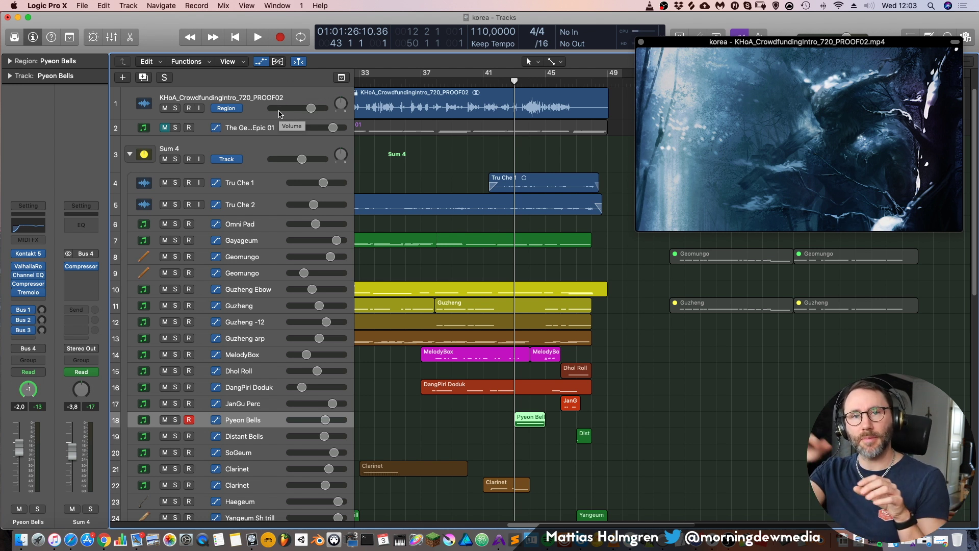
key("space")
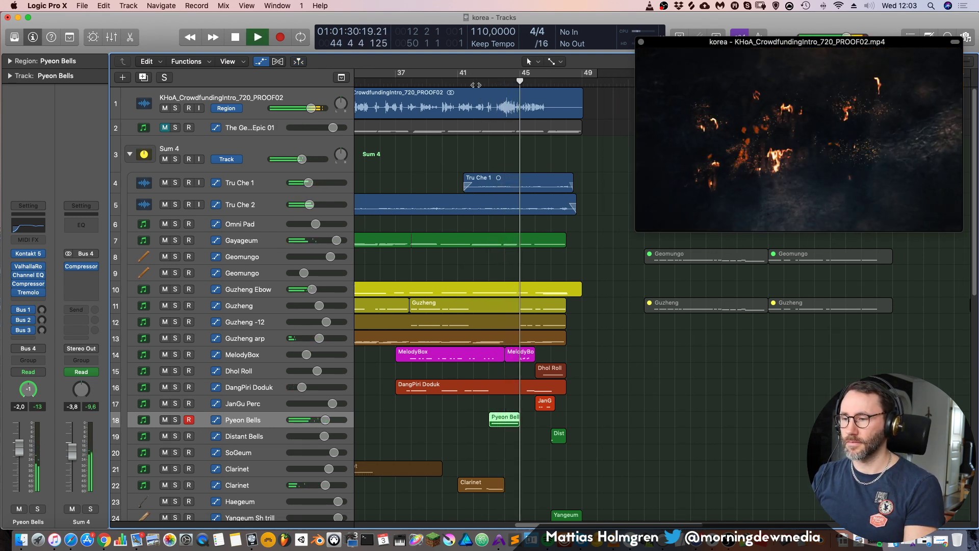
key("space")
scroll(477, 158, "down", 1)
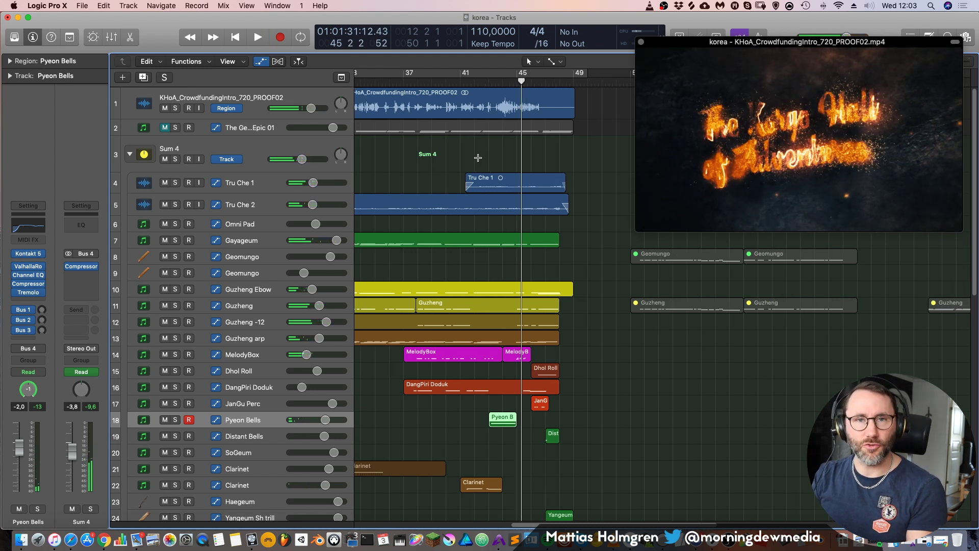
left_click(164, 108)
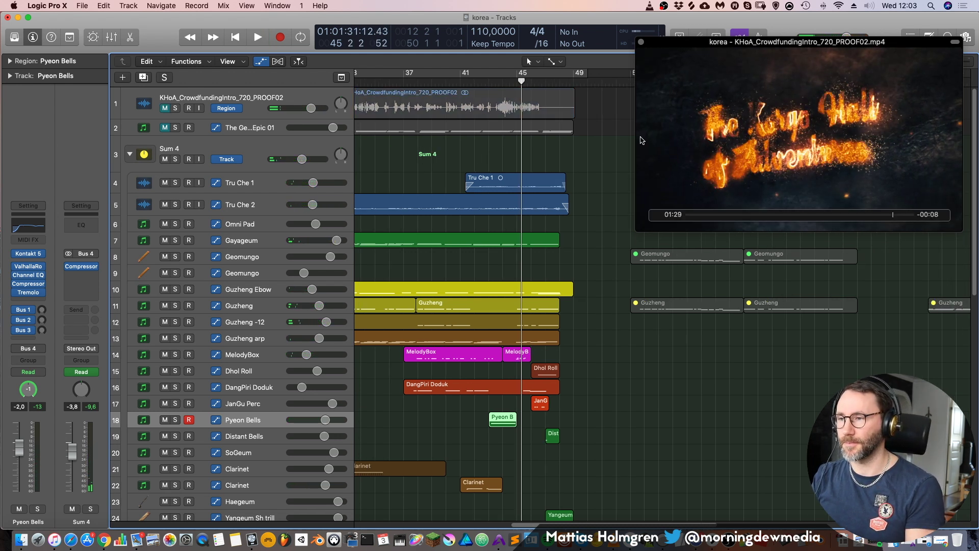
Solo the Guzheng track and listen to it from bar 30, checking its Bus 1 send level
scroll(480, 189, "left", 5)
left_click(447, 81)
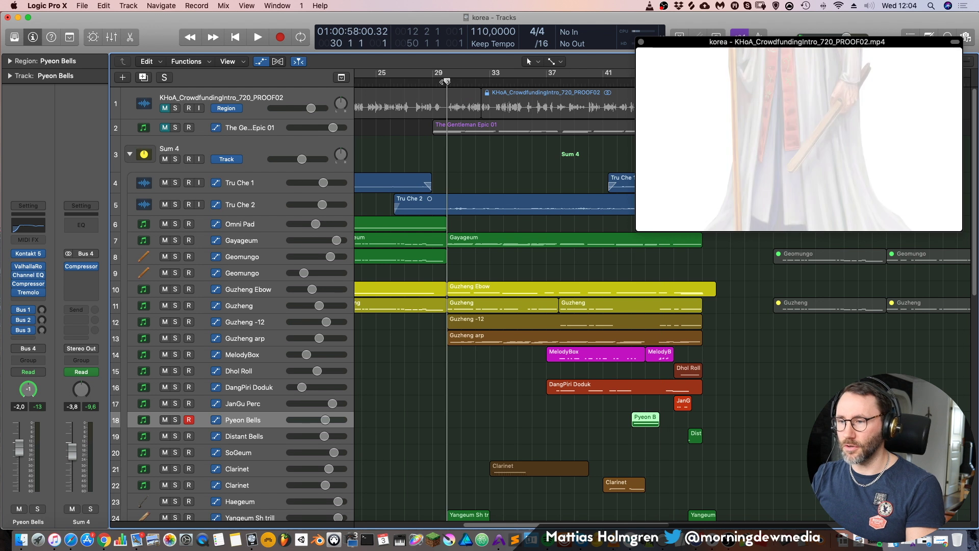
left_click(246, 306)
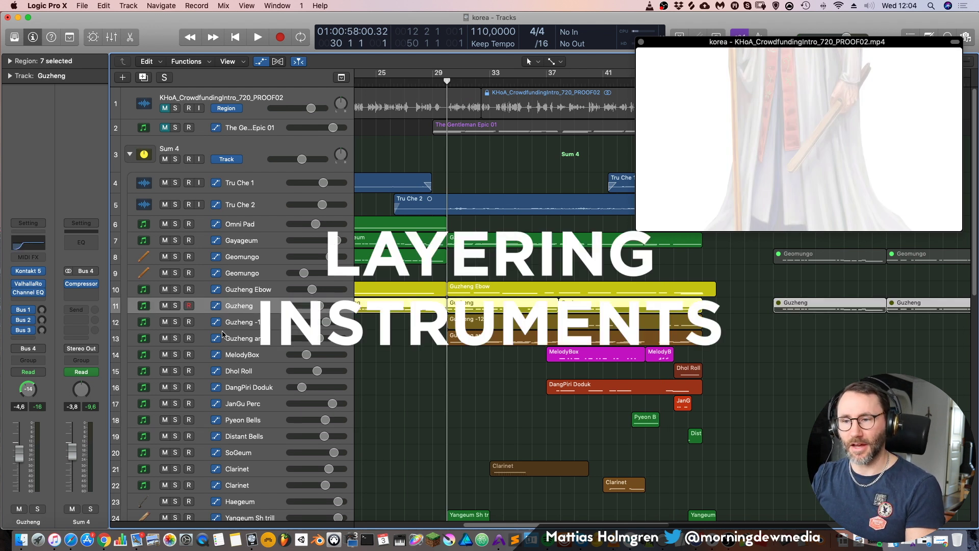
left_click(174, 306)
scroll(496, 320, "right", 3)
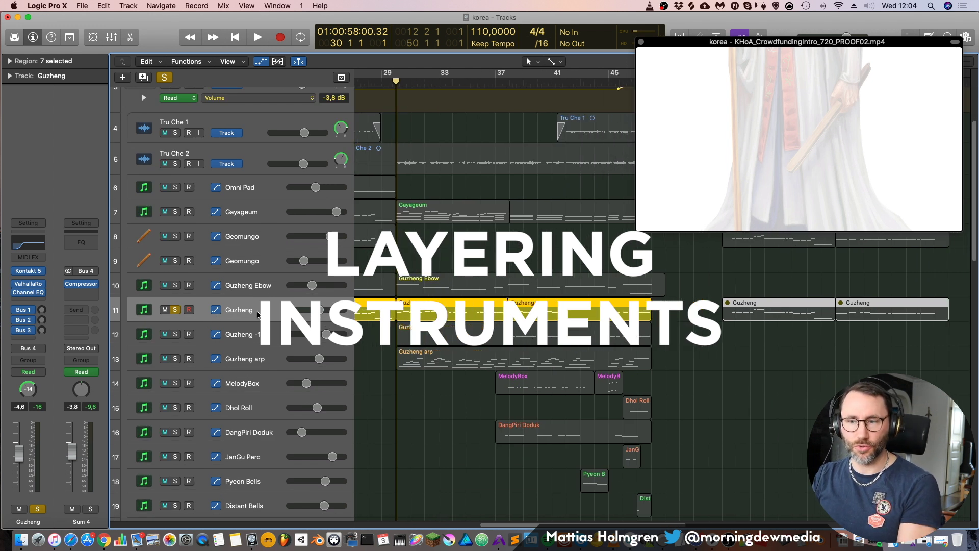
key("space")
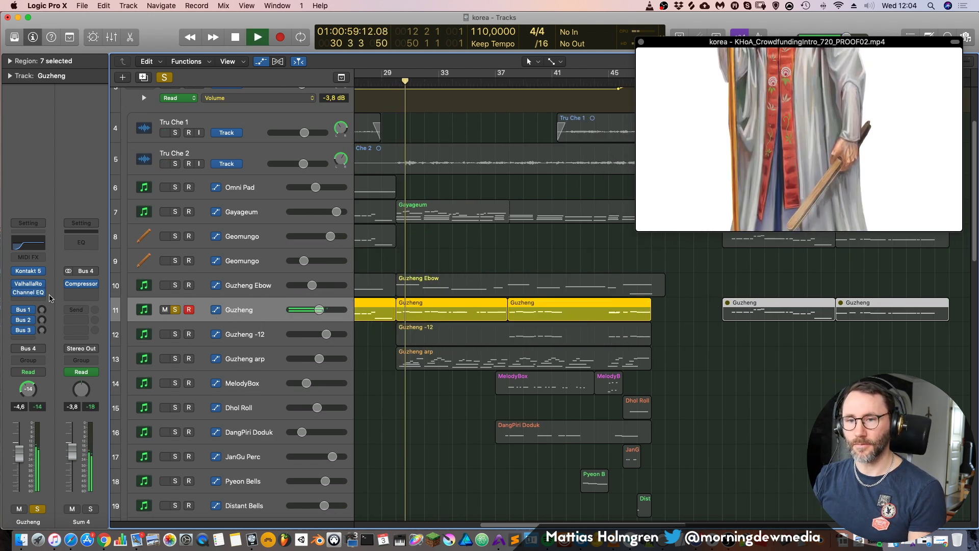
mouse_move(16, 285)
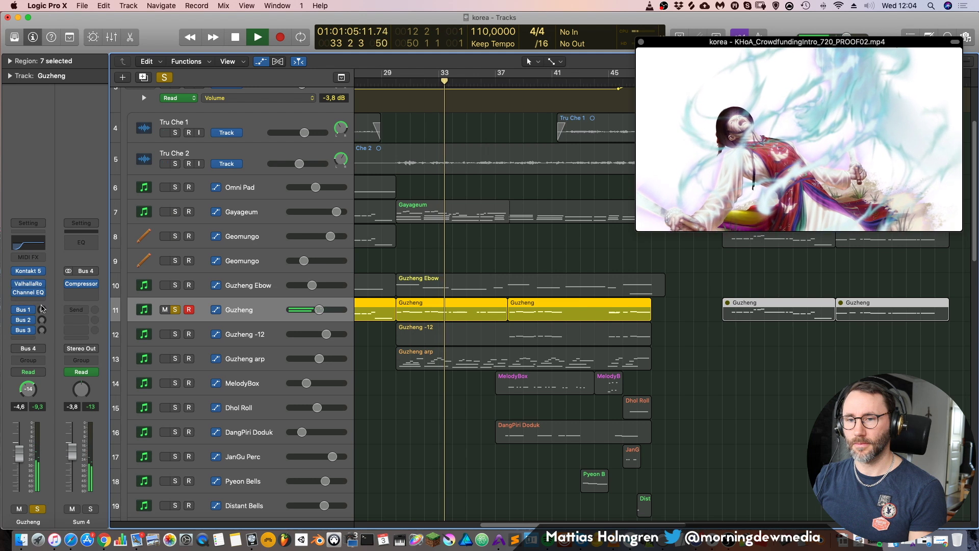
left_click(42, 309)
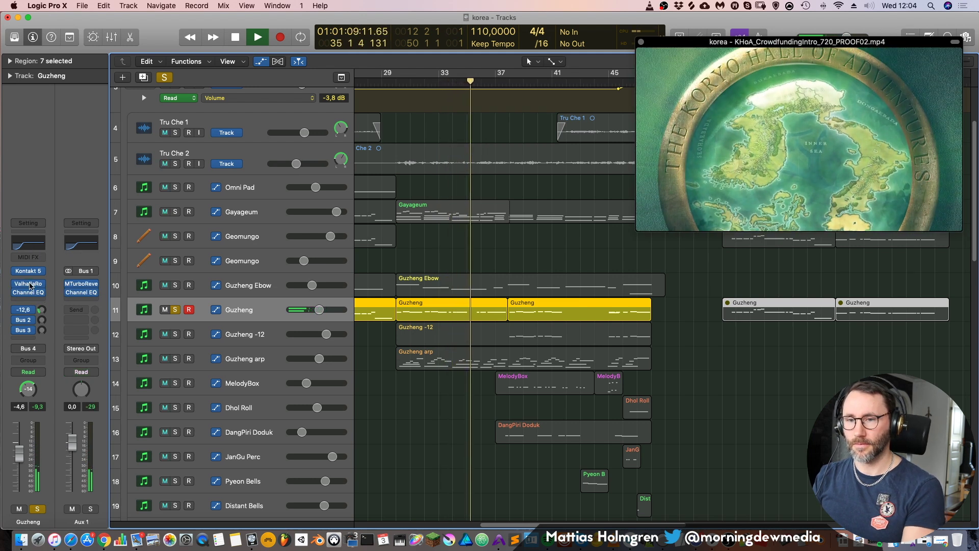
key("space")
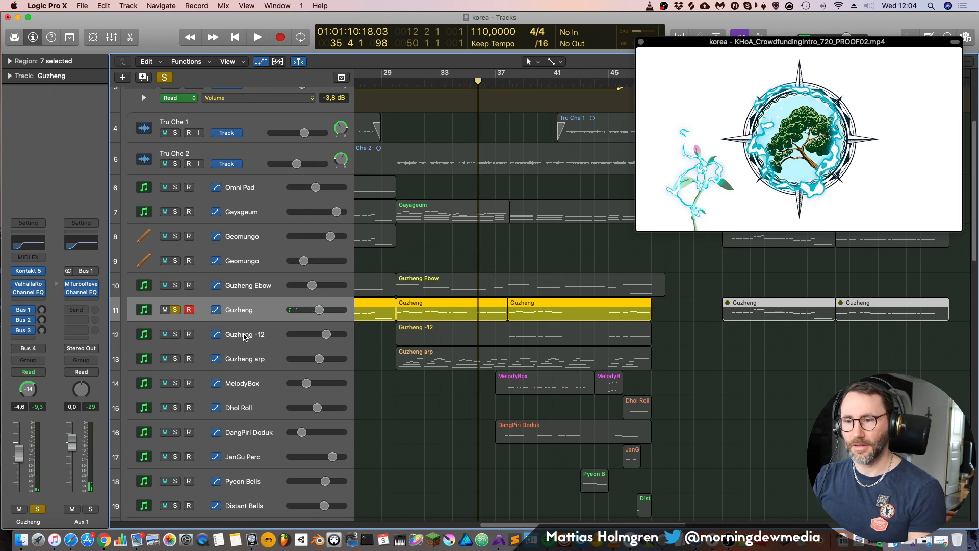
Solo the Guzheng -12 track as well and inspect its AUPitch plugin settings, closing the plugin window when done
left_click(245, 336)
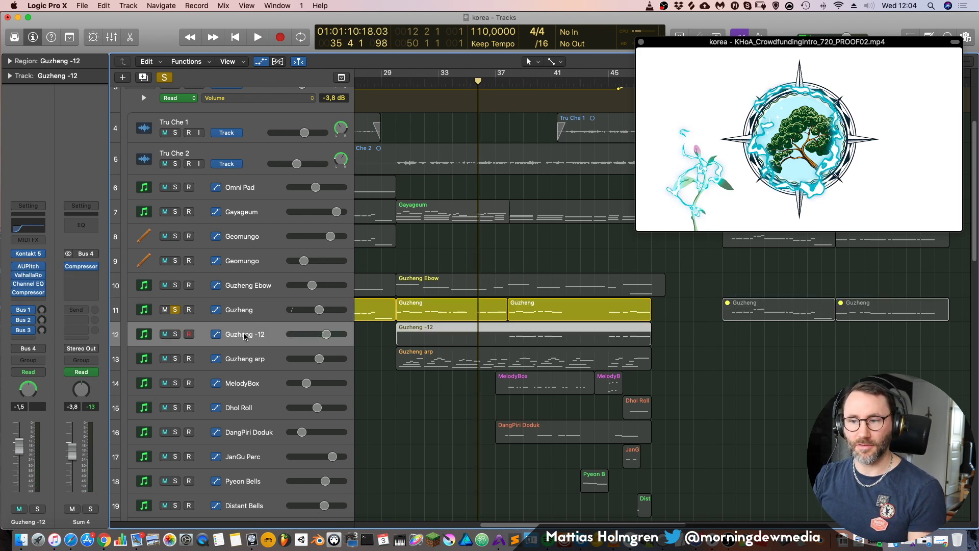
left_click(177, 335)
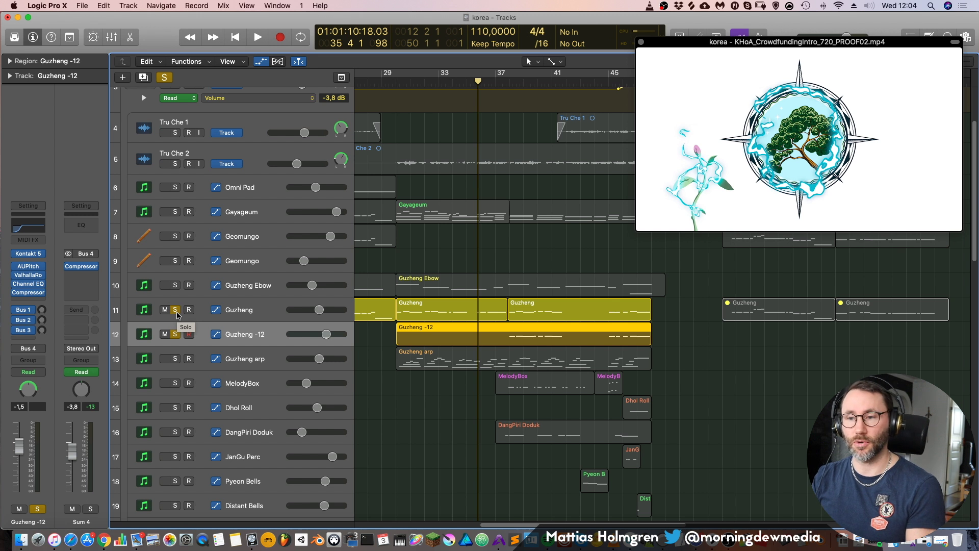
left_click(29, 266)
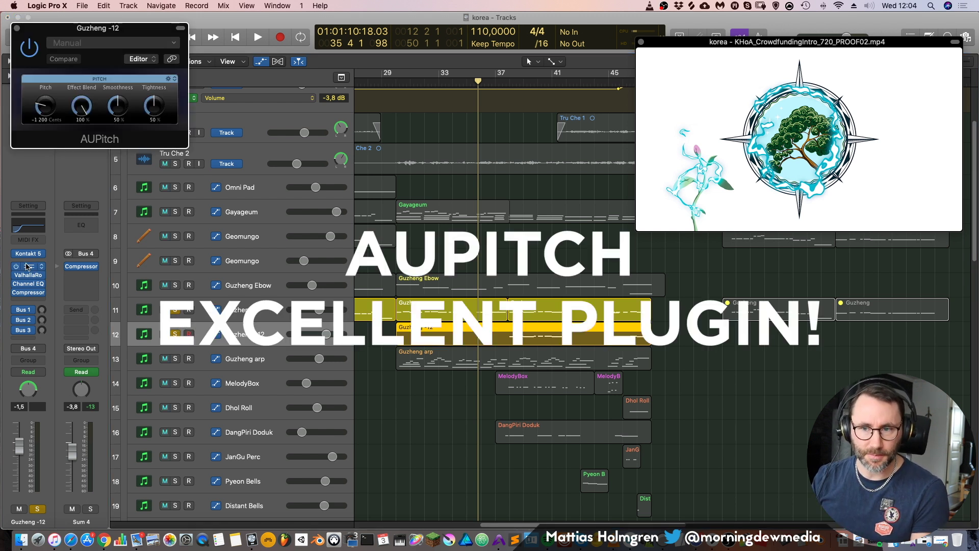
left_click_drag(100, 32, 368, 98)
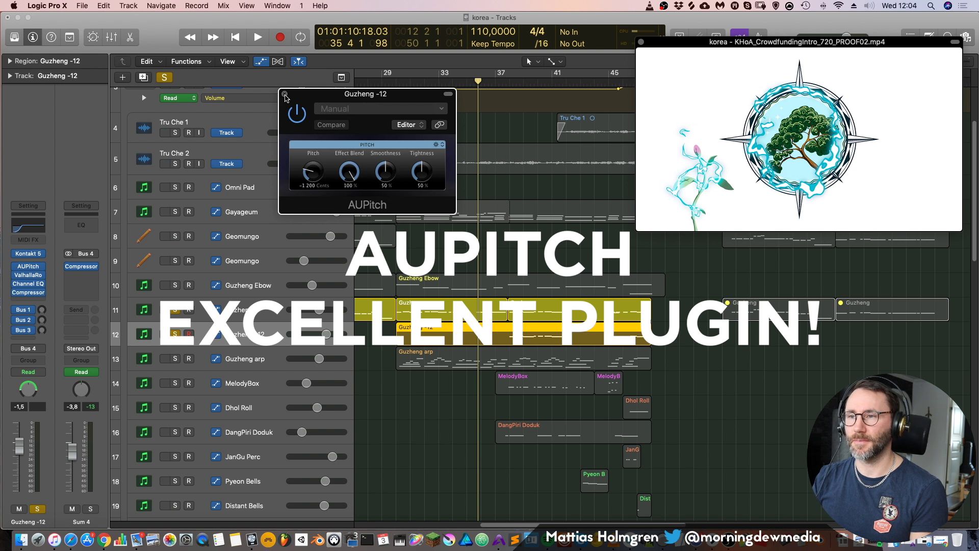
left_click(285, 95)
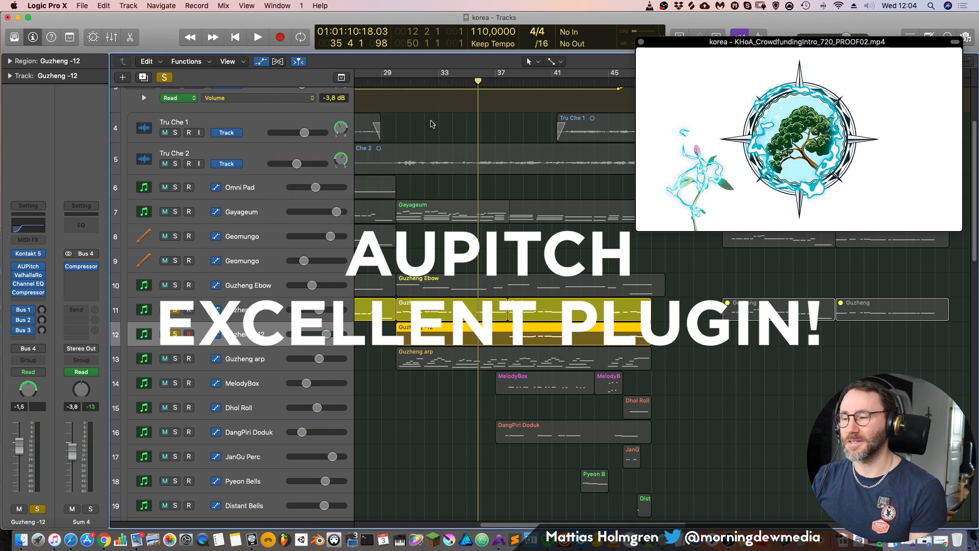
Take the Guzheng track out of solo and listen to Guzheng -12 alone from bar 37
left_click(493, 79)
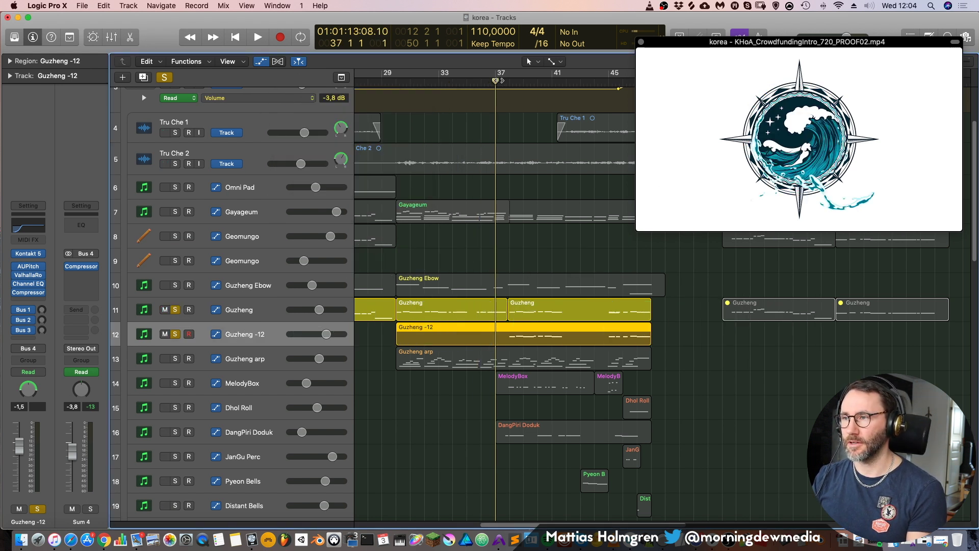
left_click(174, 310)
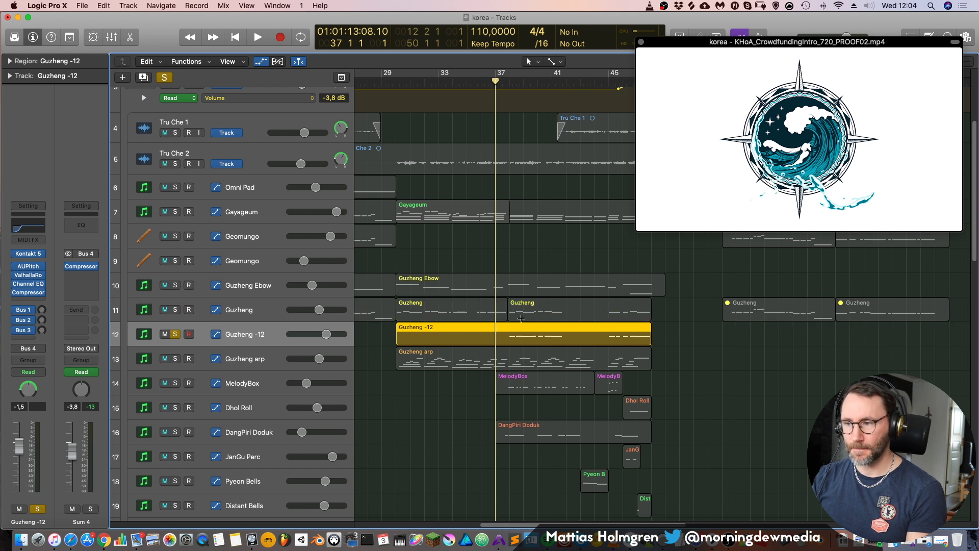
key("space")
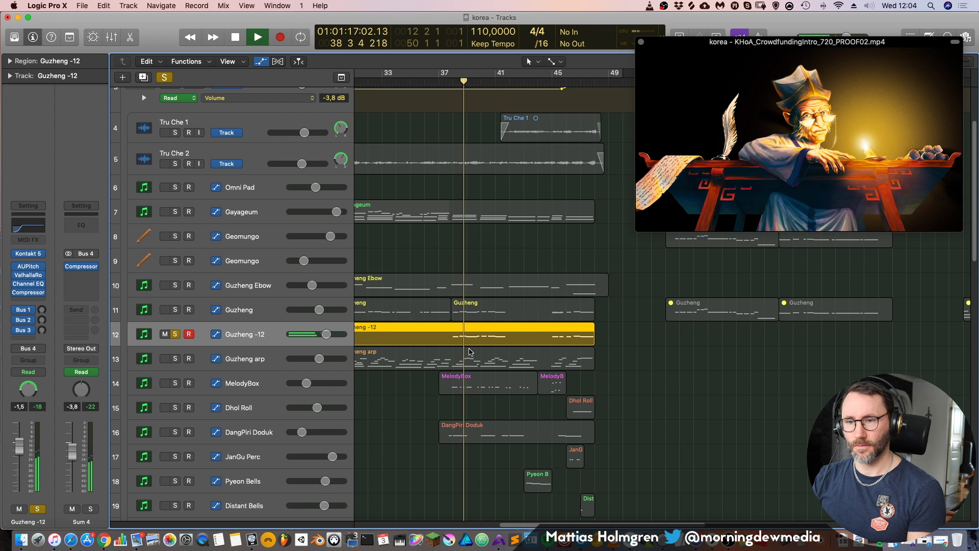
key("space")
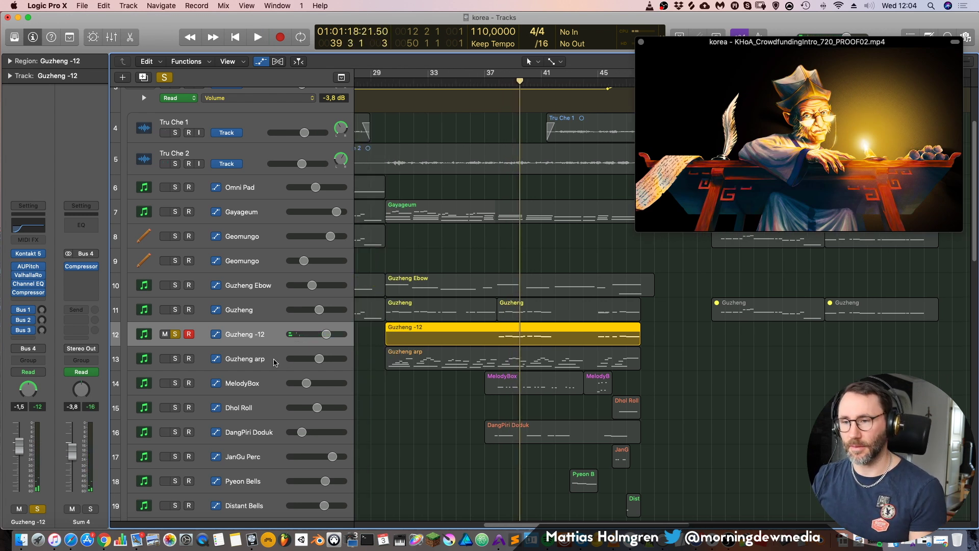
Solo the Guzheng track again, replay the main theme, and add the Gayageum and Guzheng arp tracks to the solo during playback
left_click(177, 311)
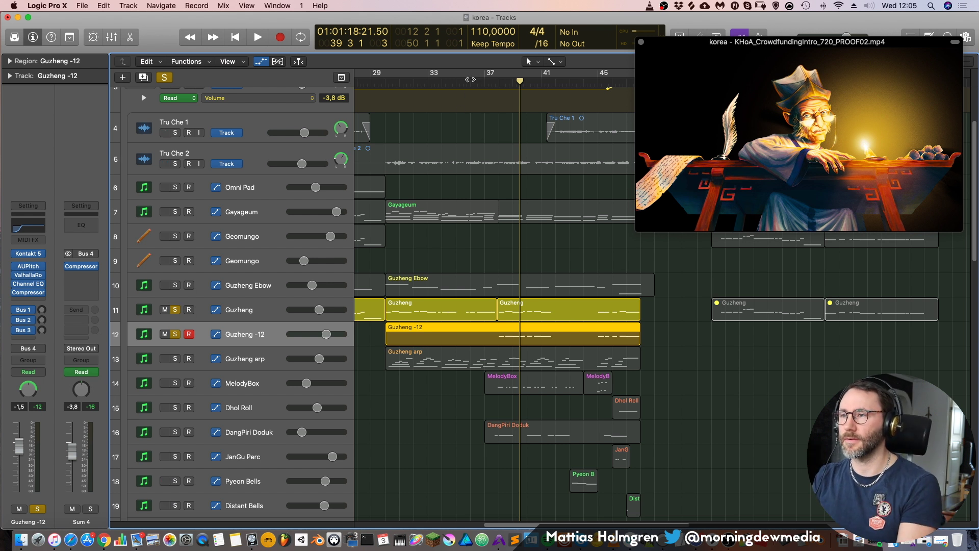
left_click(470, 80)
left_click(436, 81)
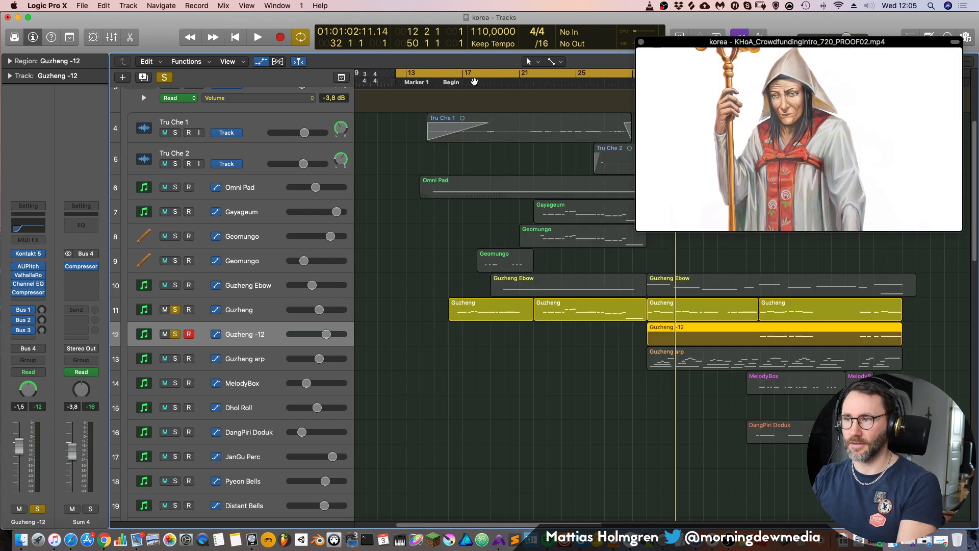
left_click(439, 84)
key("space")
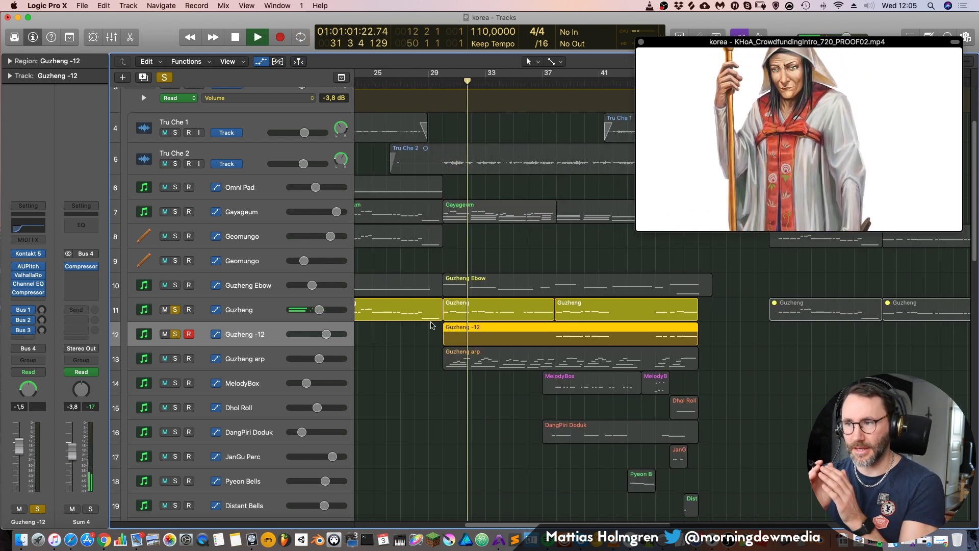
left_click(175, 212)
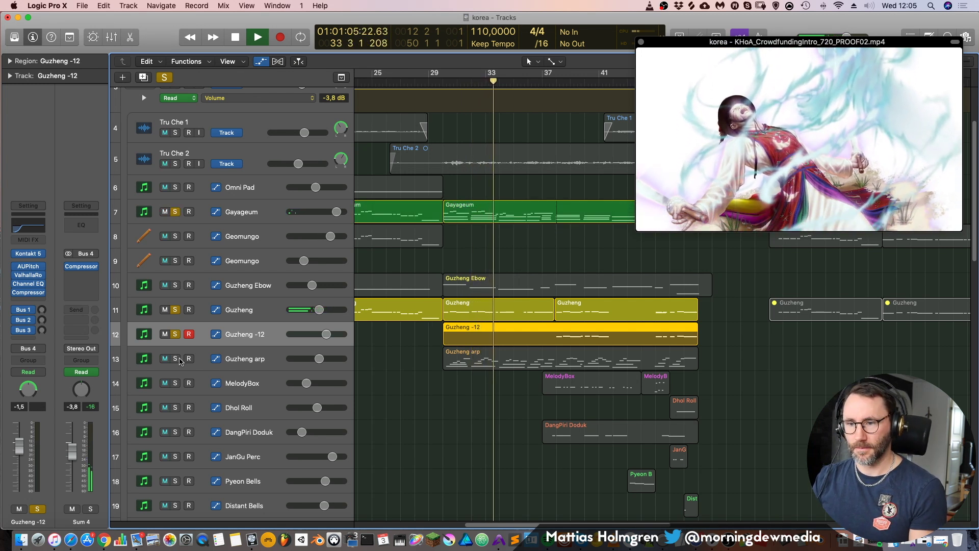
left_click(174, 358)
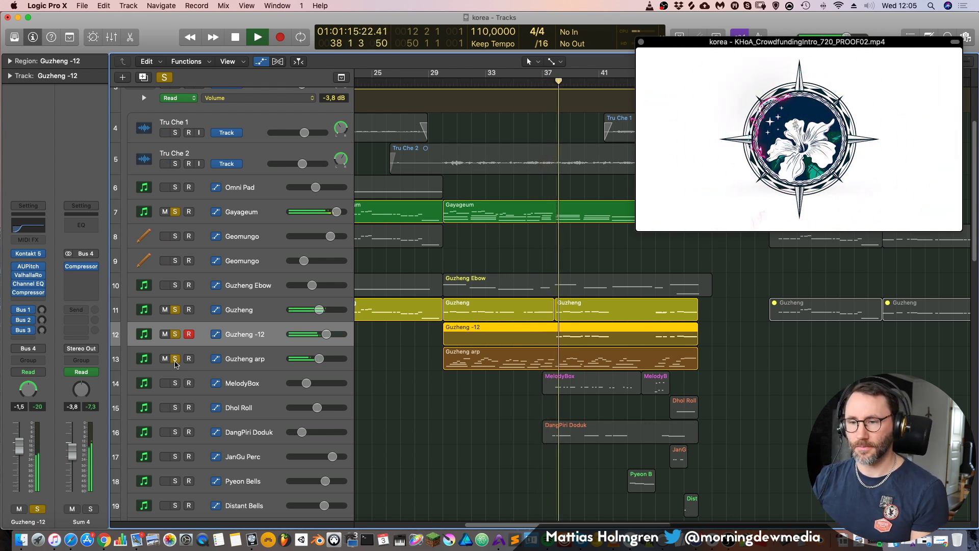
Take Guzheng arp and Gayageum out of solo and listen to the Guzheng and Guzheng -12 layers up to bar 41
left_click(175, 359)
left_click(174, 212)
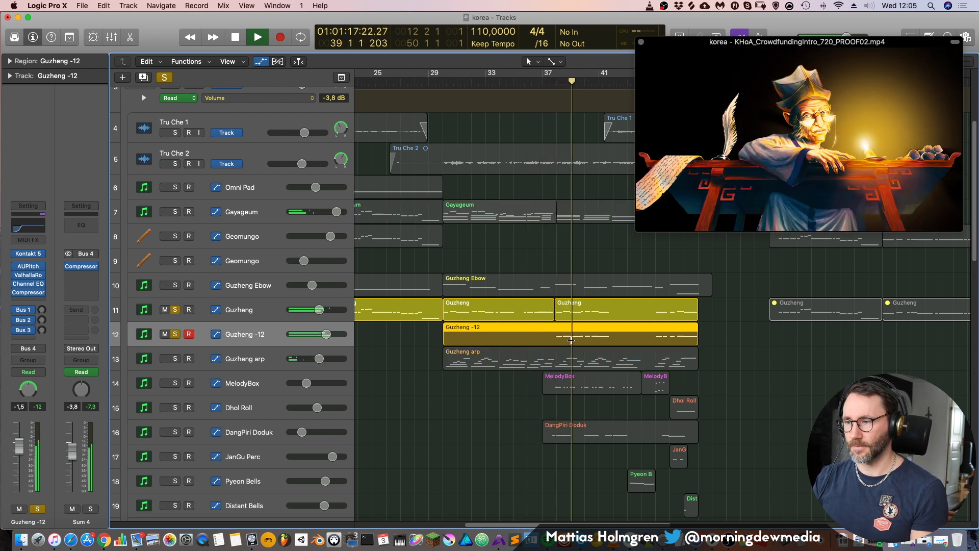
key("super+Right")
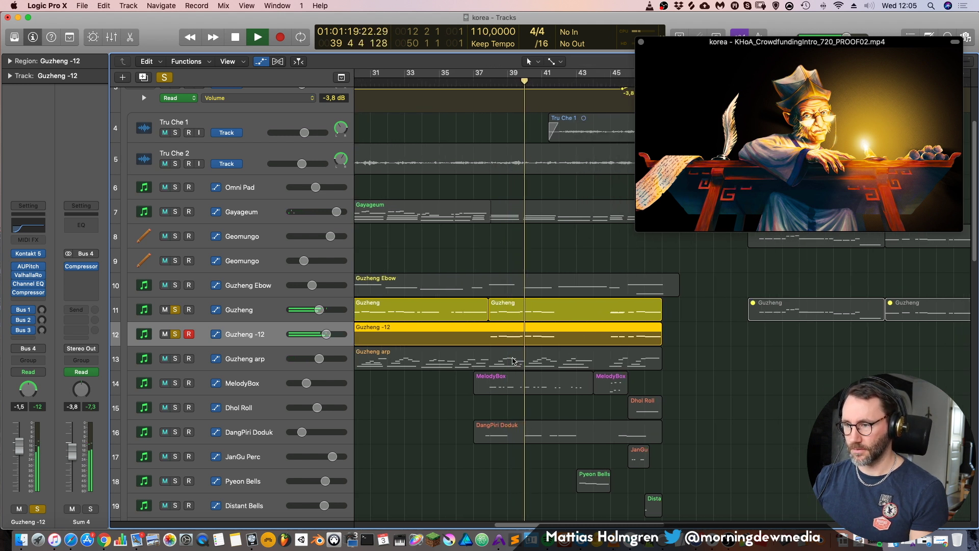
key("super+Down")
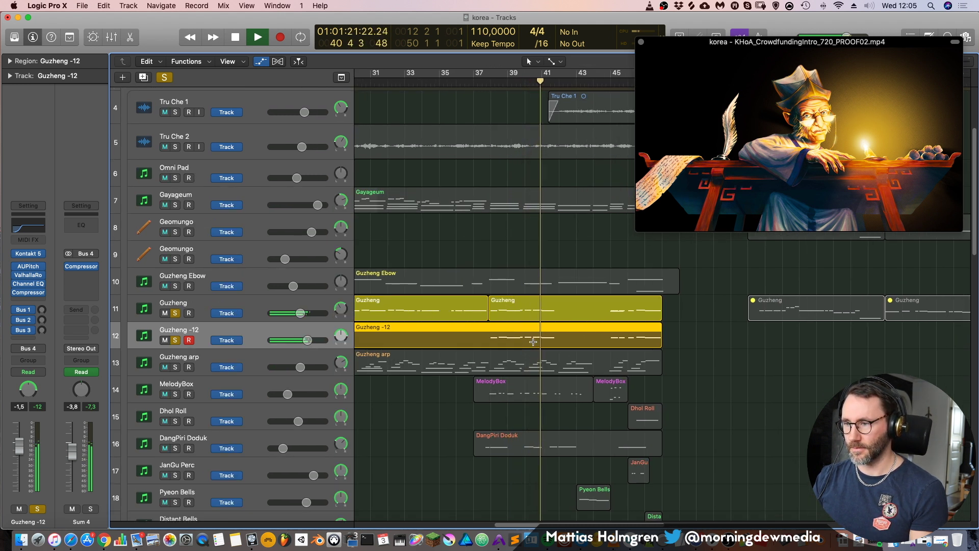
key("space")
Take the Guzheng -12 and Guzheng tracks out of solo and move the playhead back to bar 37
left_click(175, 340)
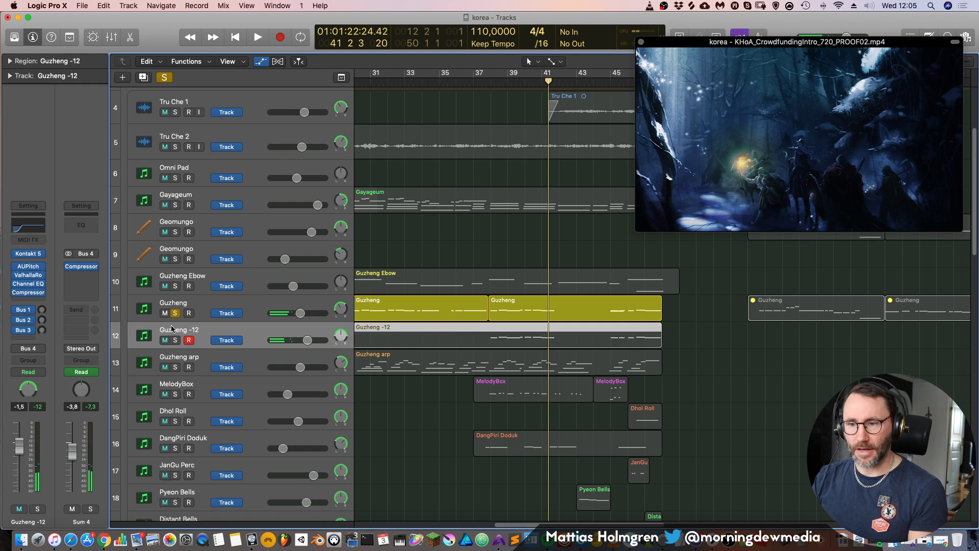
left_click(175, 313)
key("super+Up")
key("super+Up")
key("super+Left")
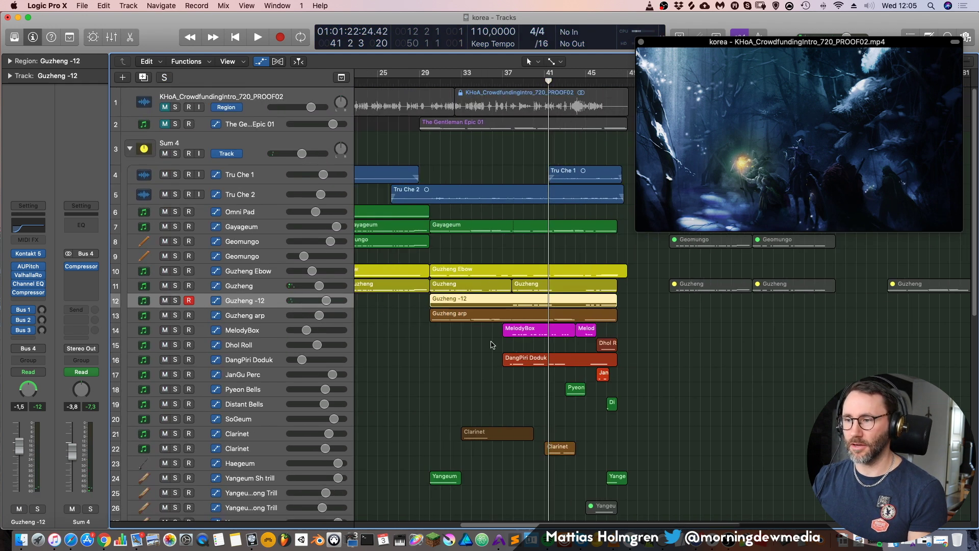
key("super+Down")
left_click(502, 81)
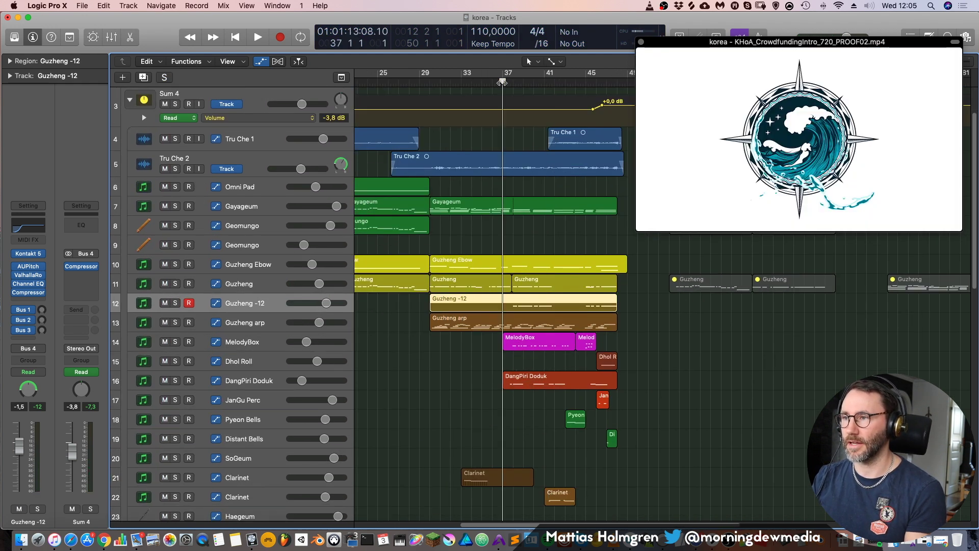
Solo the MelodyBox track and play from bar 37, adding Guzheng, Guzheng -12 and Guzheng arp to the solo up to bar 41
left_click(175, 342)
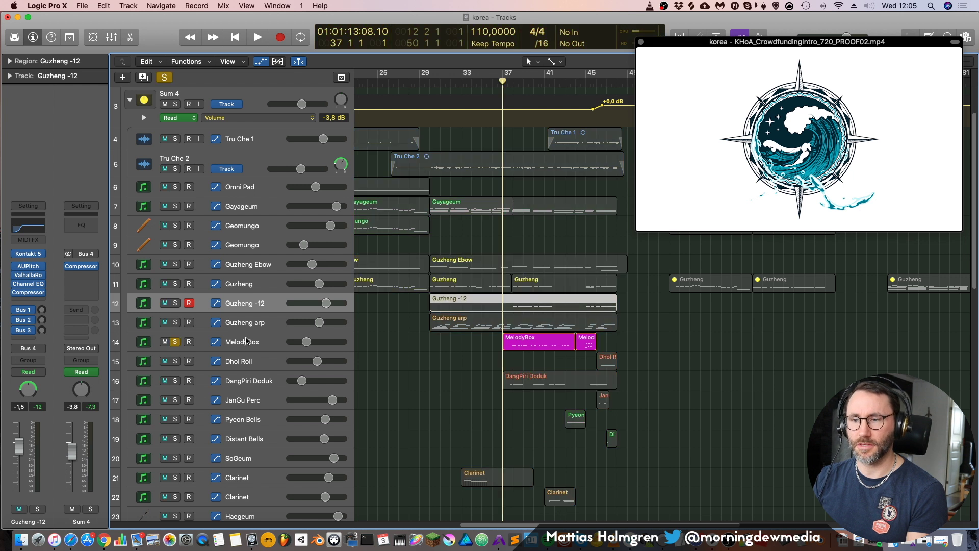
left_click(247, 342)
key("super+Down")
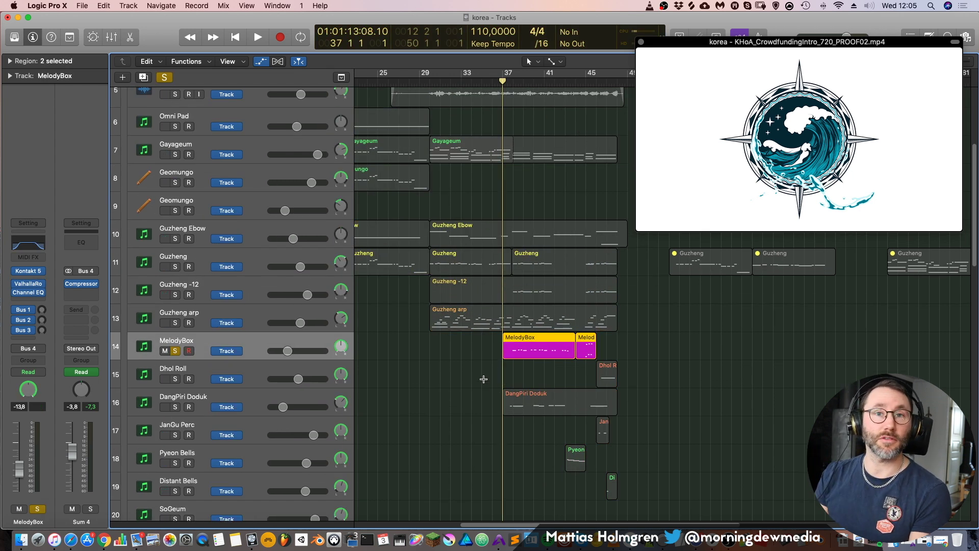
key("space")
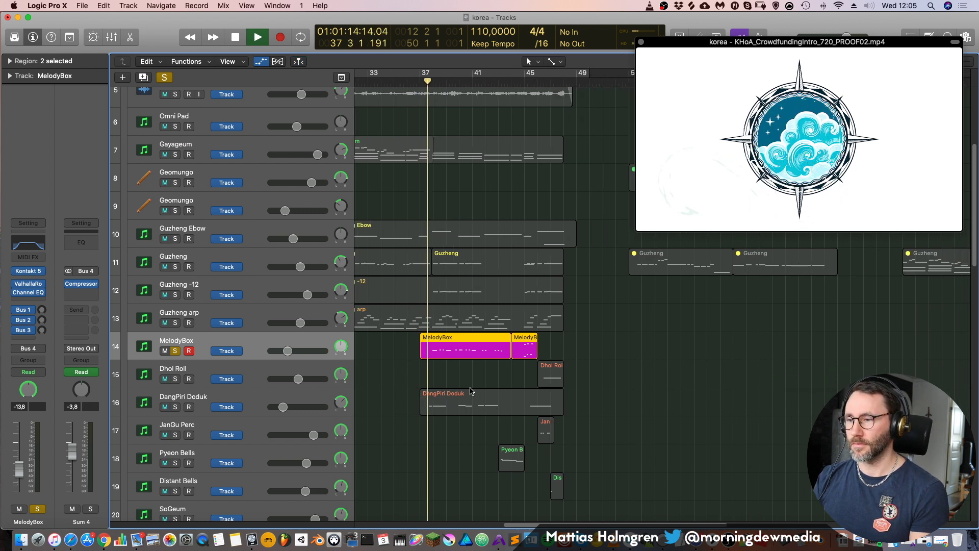
left_click(175, 266)
left_click(175, 295)
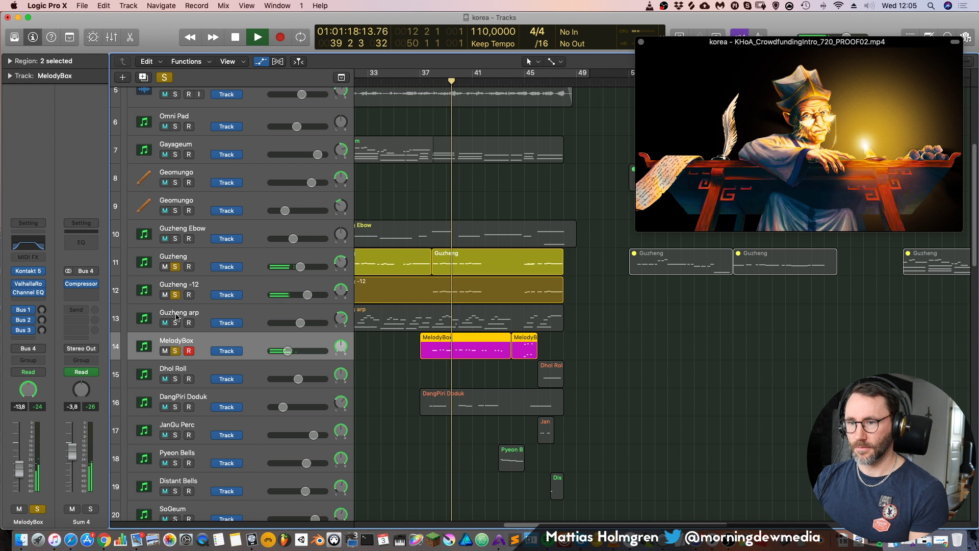
left_click(175, 323)
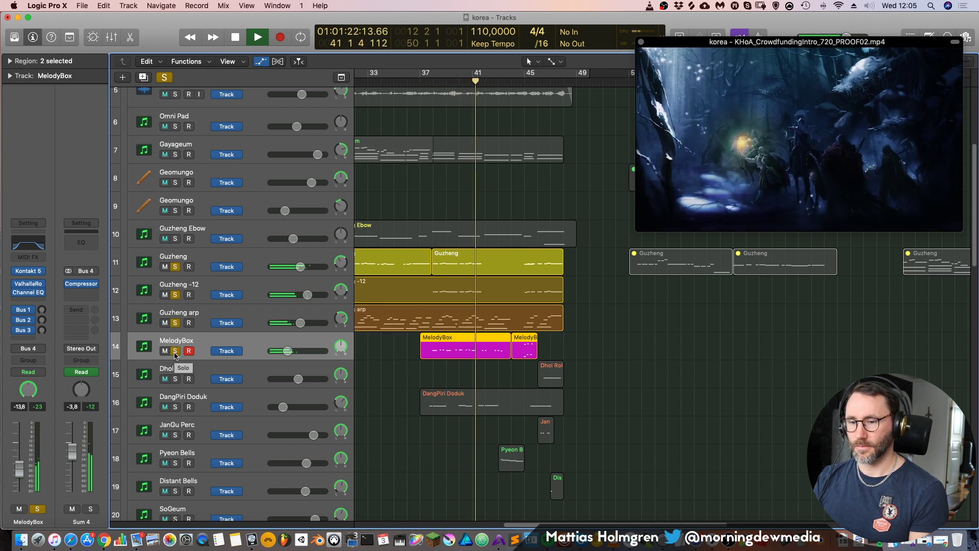
key("space")
Take the MelodyBox, Guzheng arp, Guzheng -12 and Guzheng tracks out of solo
left_click(175, 351)
left_click(175, 323)
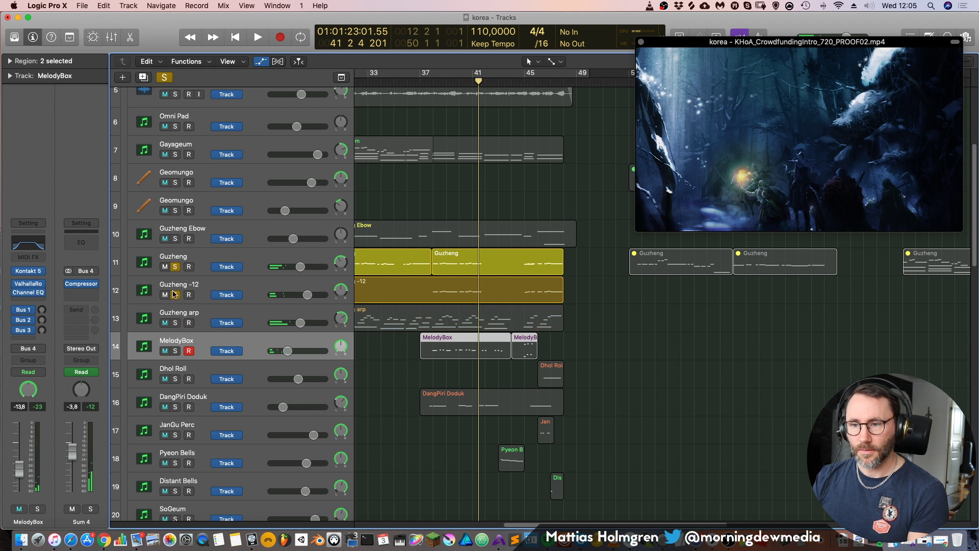
left_click(173, 295)
left_click(175, 266)
Select the DangPiri Doduk track, return the playhead to bar 37, and view the track's Kontakt instrument before closing it
scroll(389, 321, "down", 5)
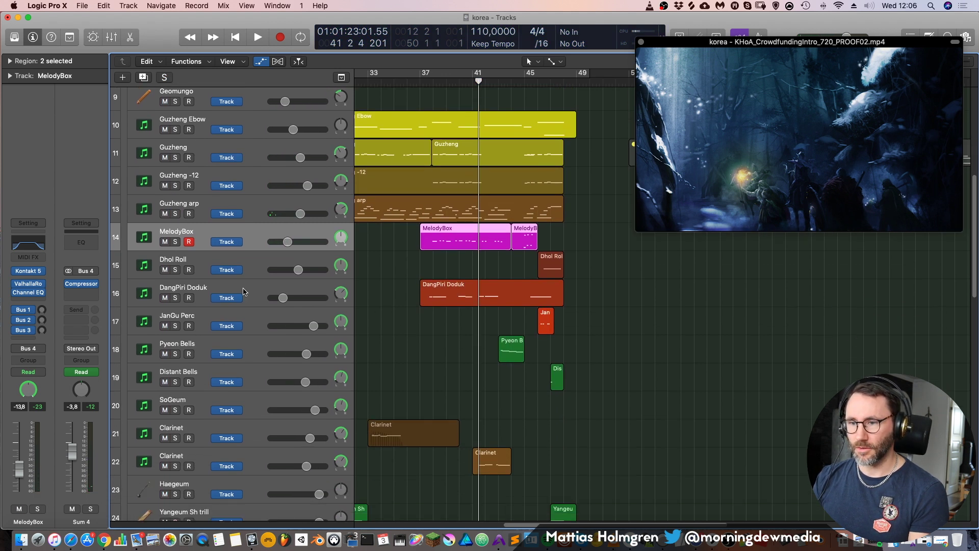
left_click(183, 292)
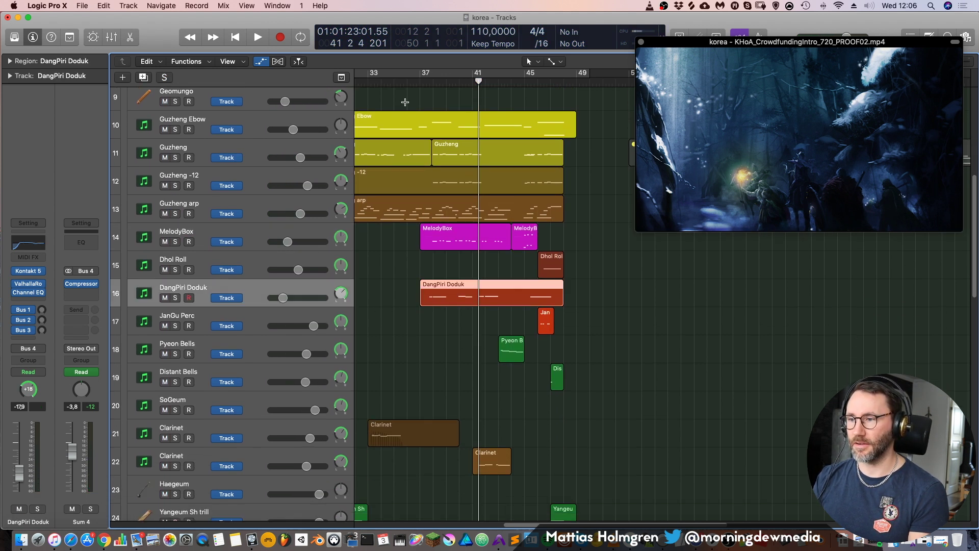
left_click(433, 82)
left_click(419, 81)
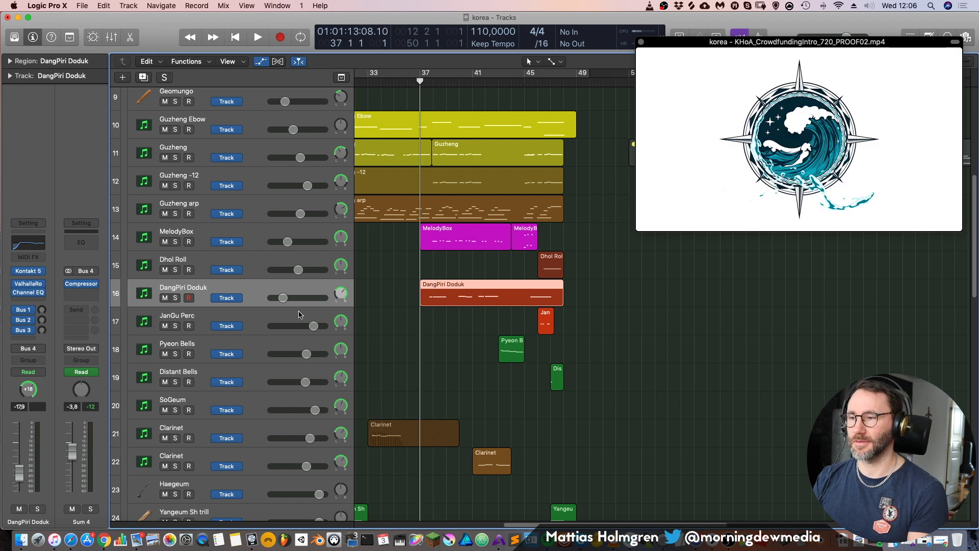
left_click(28, 272)
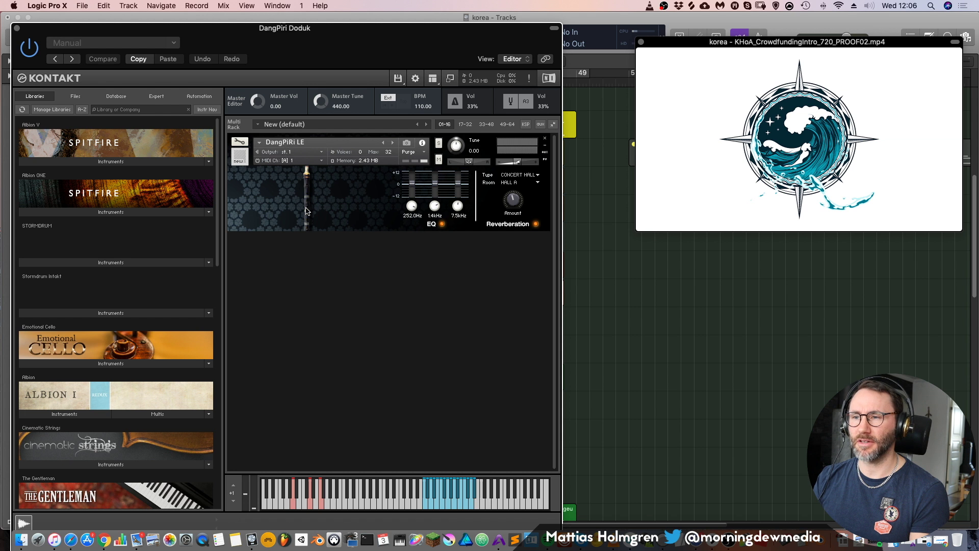
left_click(17, 30)
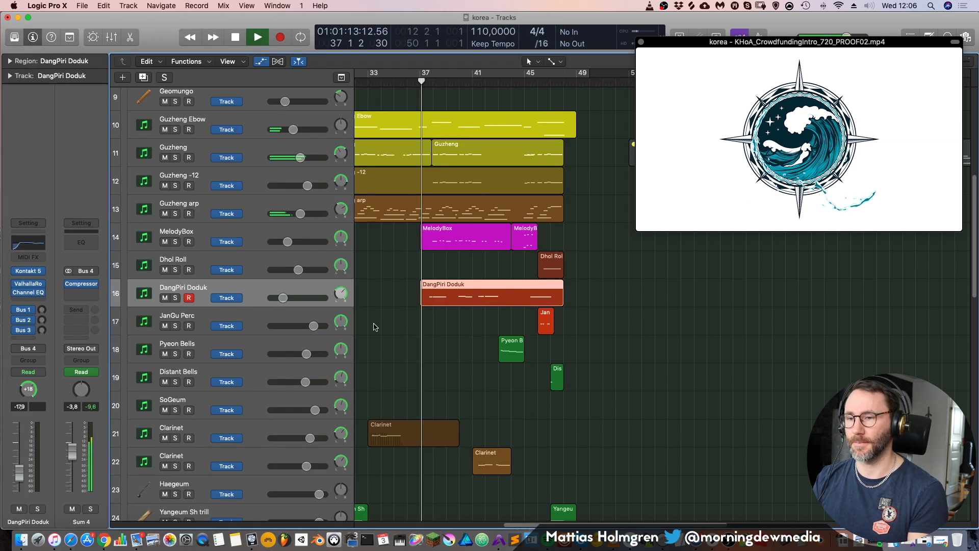
Listen to DangPiri Doduk soloed during playback, and compare it with the full mix up to bar 41
left_click(175, 298)
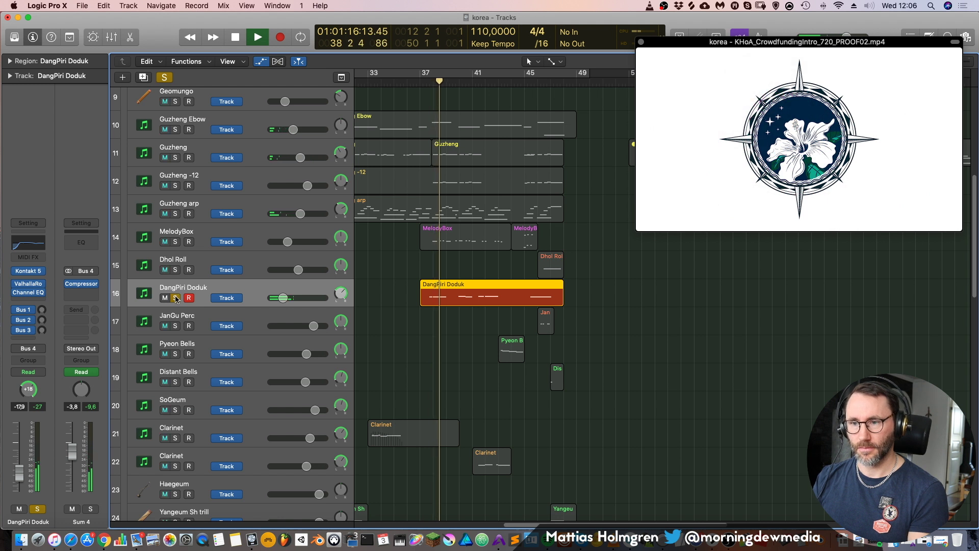
key("space")
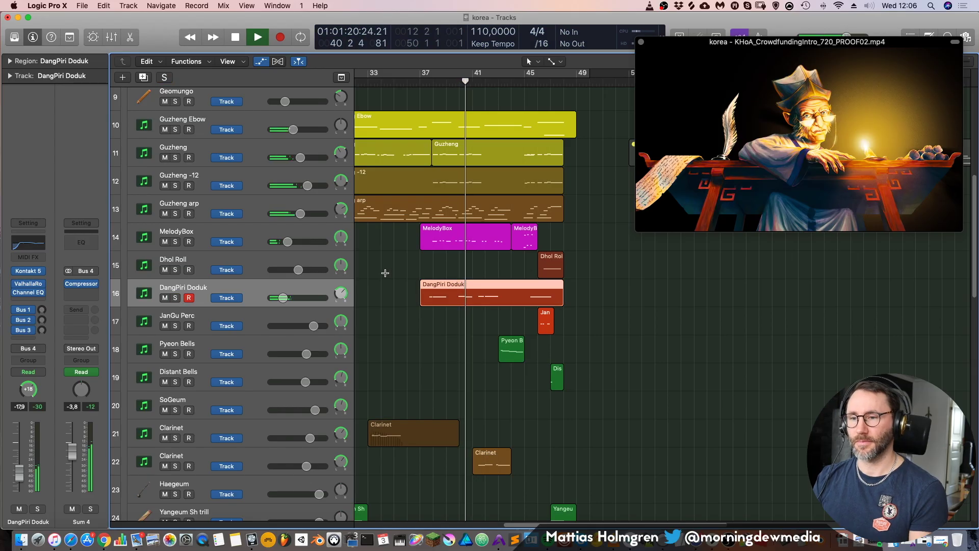
key("space")
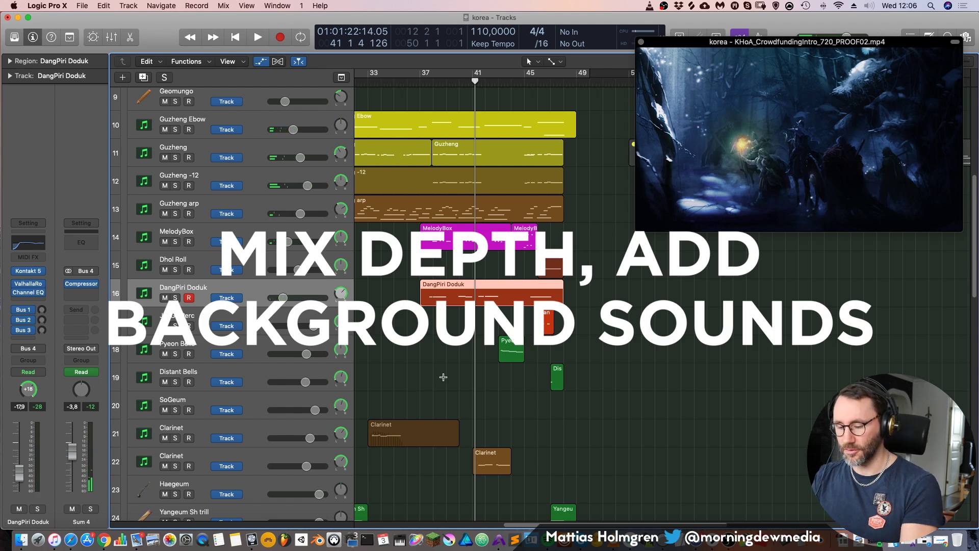
Replay the full arrangement from bar 37 to bar 48 while examining the background, percussion and string tracks further down the list
key("super+Right")
left_click(377, 82)
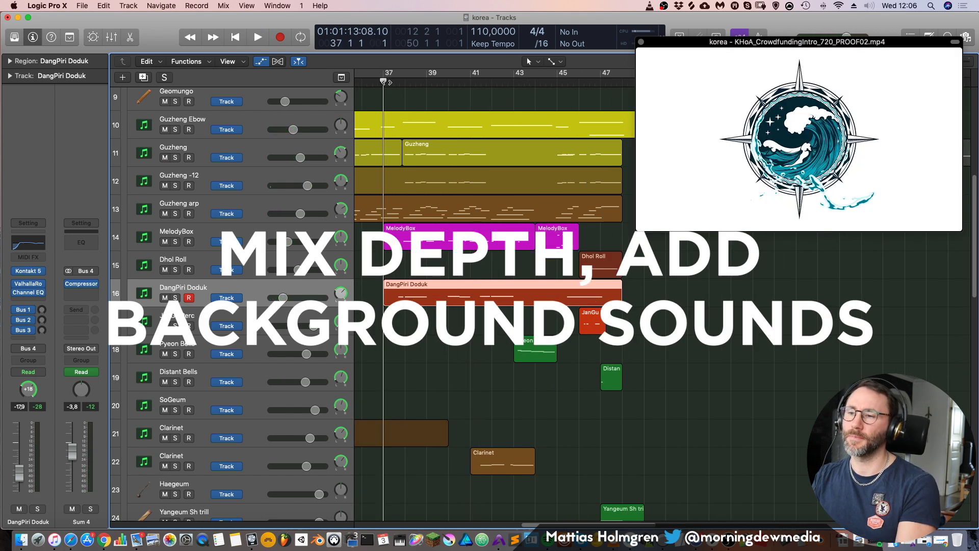
key("space")
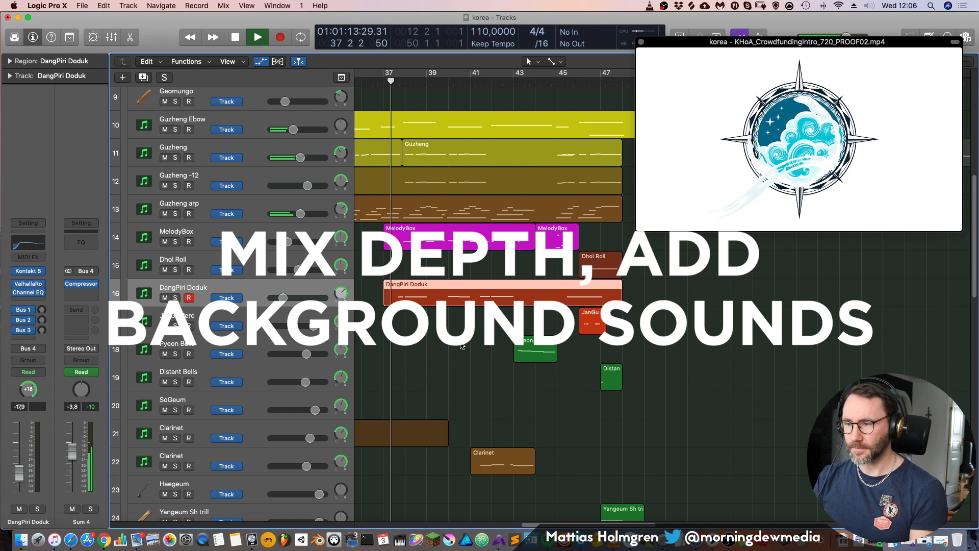
scroll(489, 301, "down", 3)
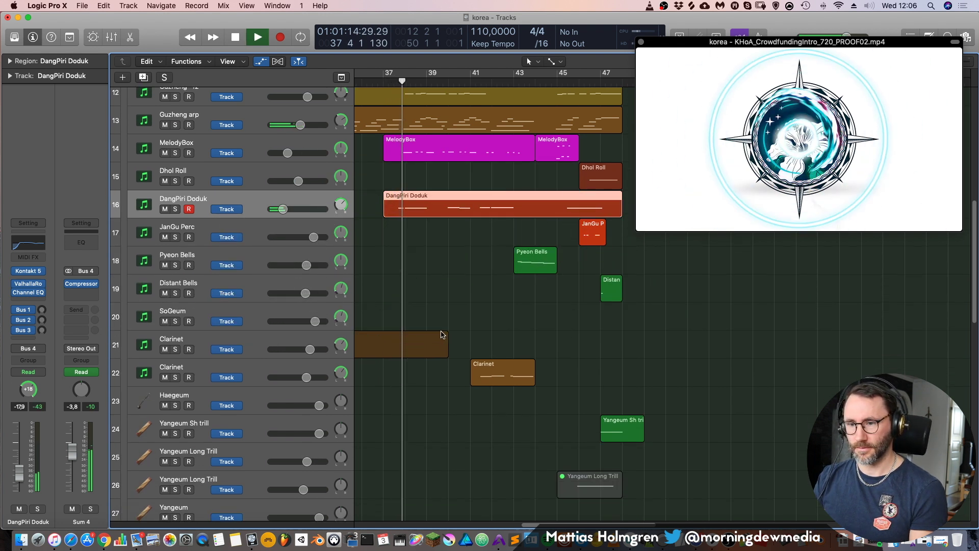
right_click(475, 285)
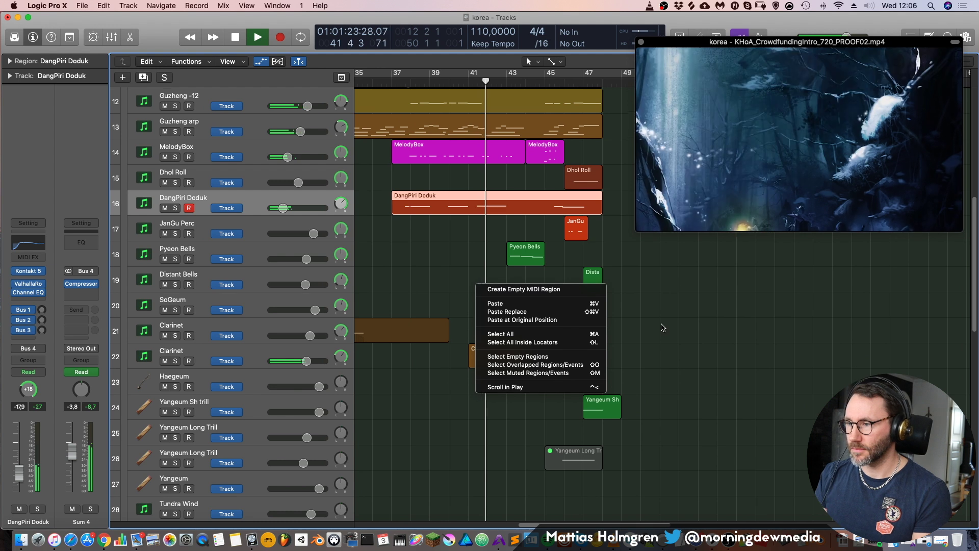
key("Escape")
scroll(624, 333, "down", 5)
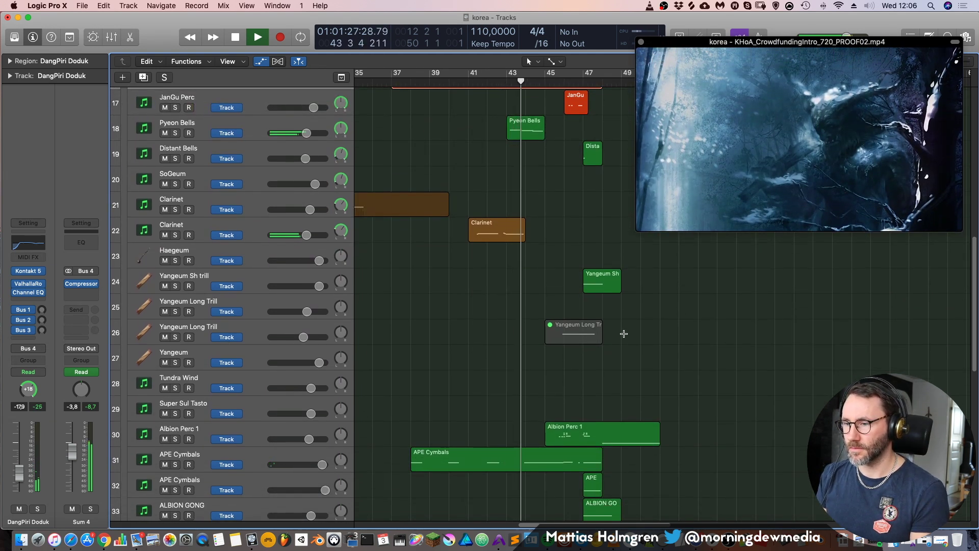
left_click_drag(975, 314, 841, 375)
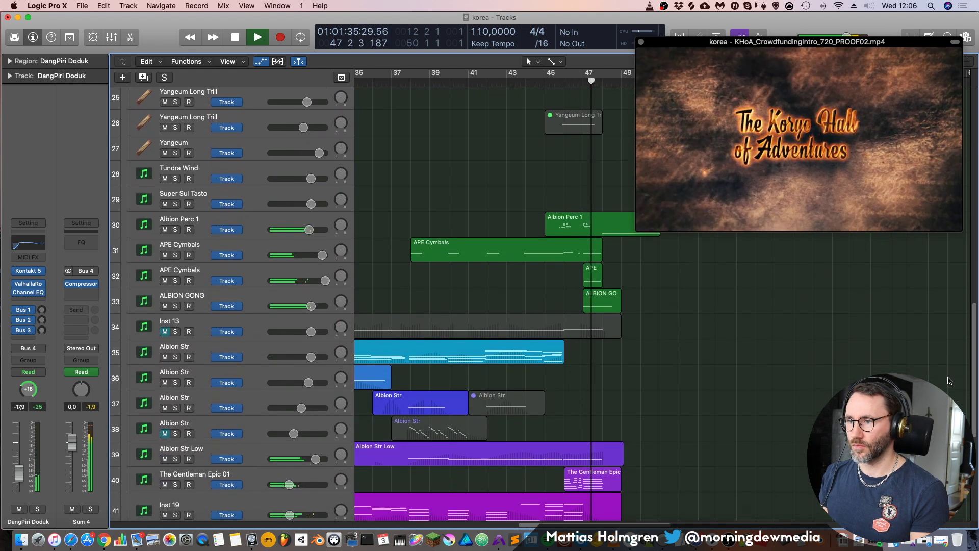
key("space")
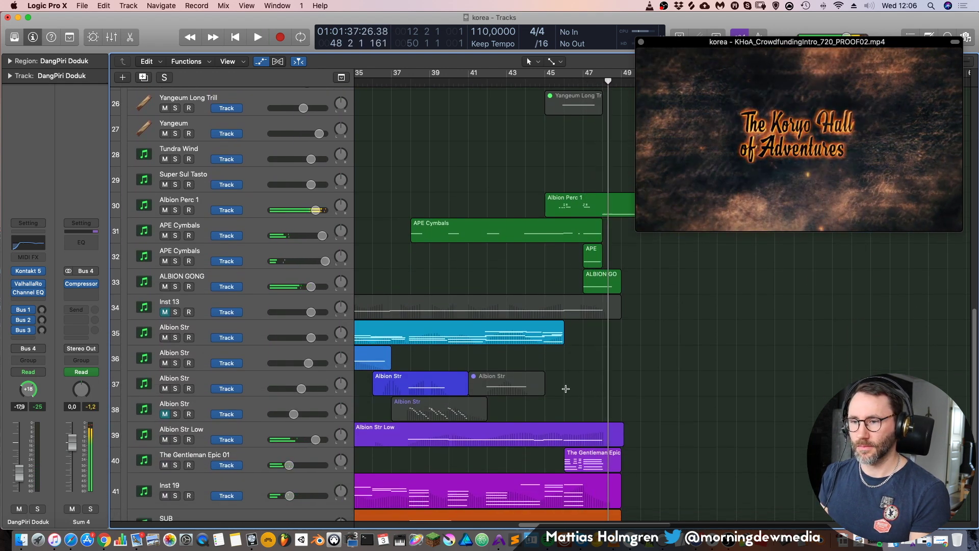
Move the playhead to bar 29, solo the Albion Str track 35, and open its region in the Piano Roll
left_click_drag(589, 528, 540, 524)
left_click(413, 82)
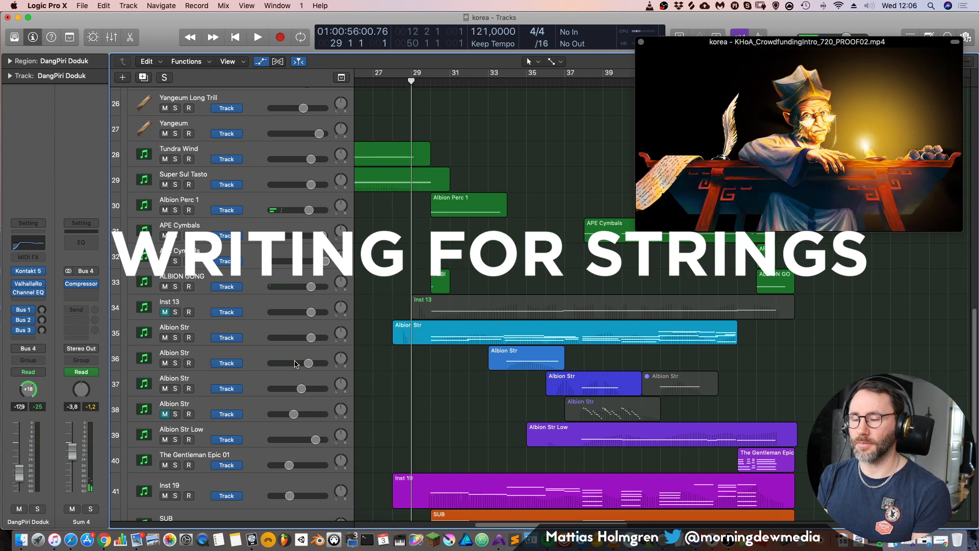
left_click(193, 332)
key("s")
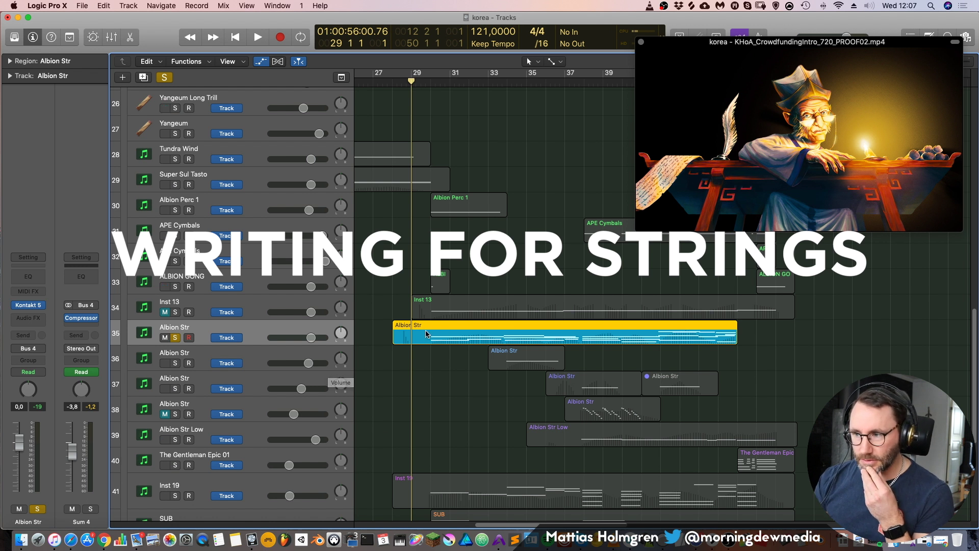
double_click(484, 327)
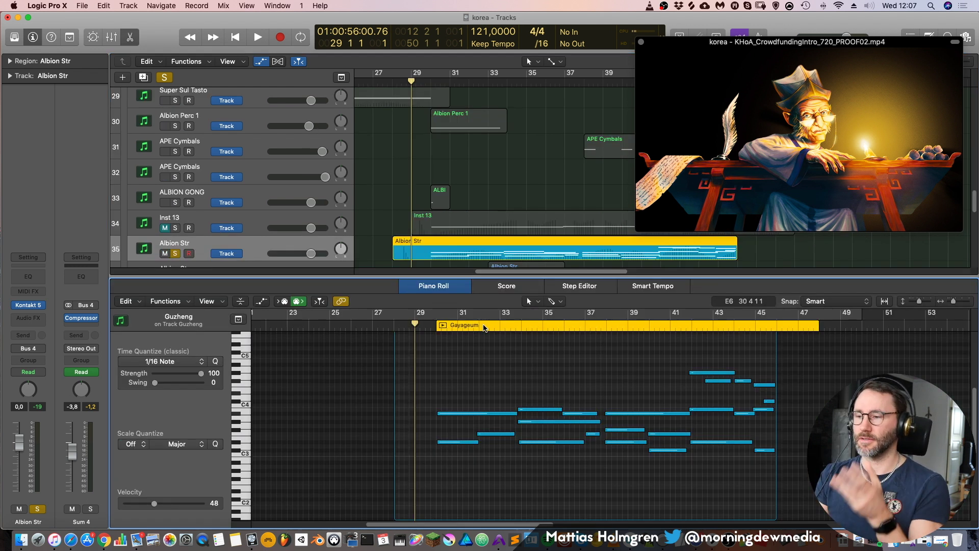
Play the soloed Albion Str part from bar 30 to bar 38, following its long notes and the other string tracks
left_click(451, 442)
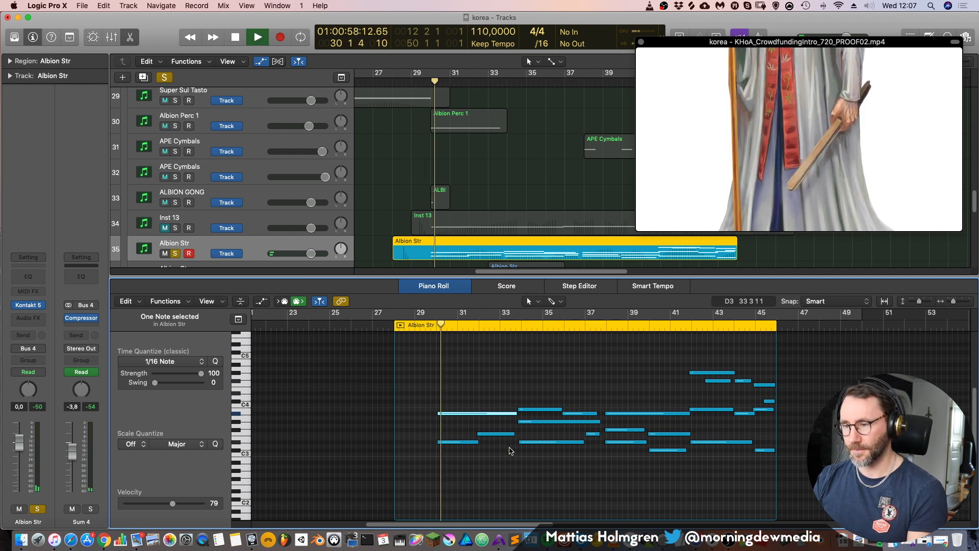
scroll(490, 150, "down", 3)
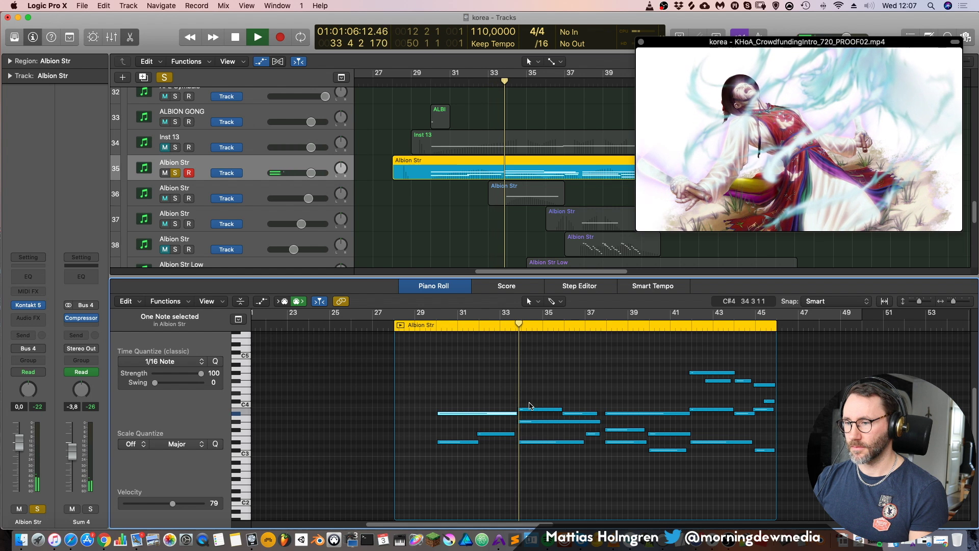
scroll(524, 195, "down", 1)
scroll(523, 194, "down", 3)
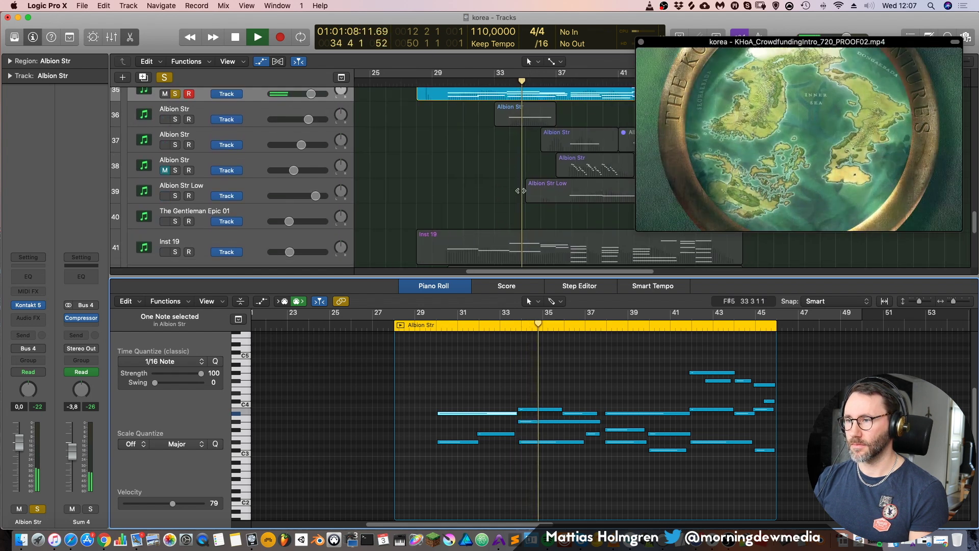
scroll(513, 178, "up", 2)
scroll(512, 178, "down", 2)
scroll(547, 394, "down", 2)
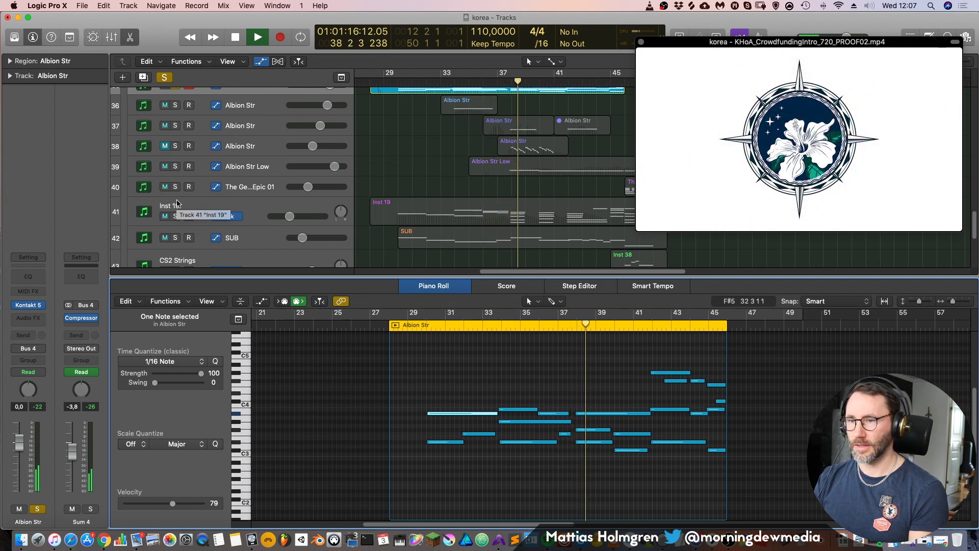
Add the Inst 19 track to the solo and check which Omnisphere patch it uses
left_click(176, 217)
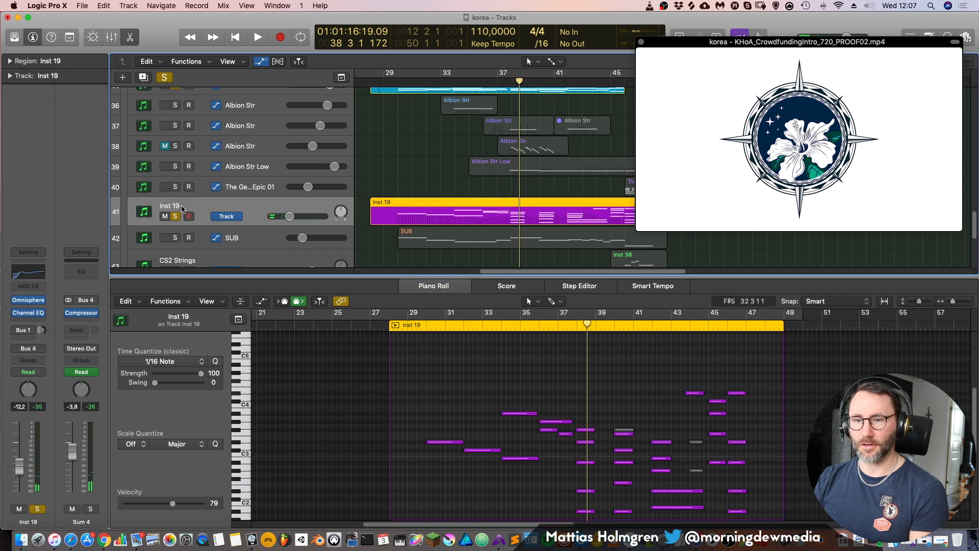
left_click(29, 300)
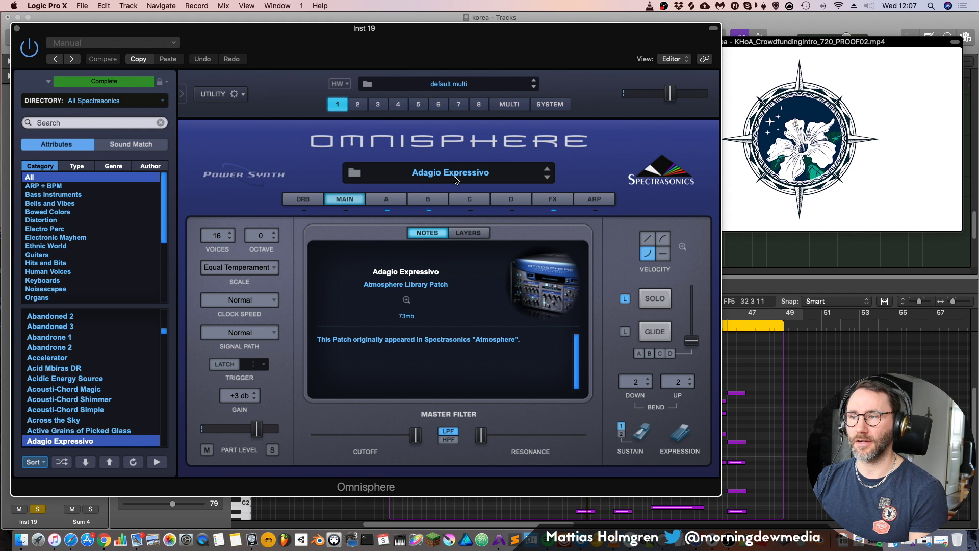
left_click(16, 28)
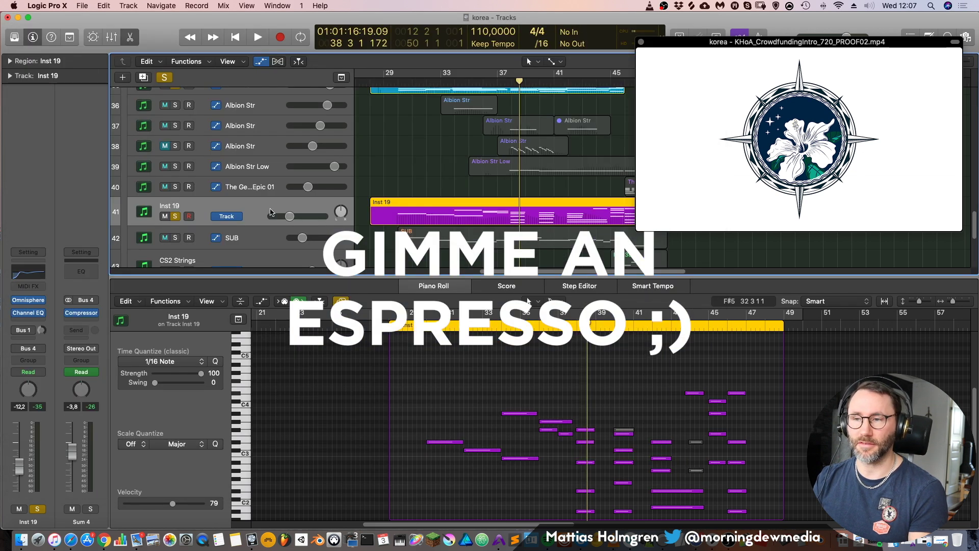
Rename the Inst 19 track as Omni strings
double_click(174, 206)
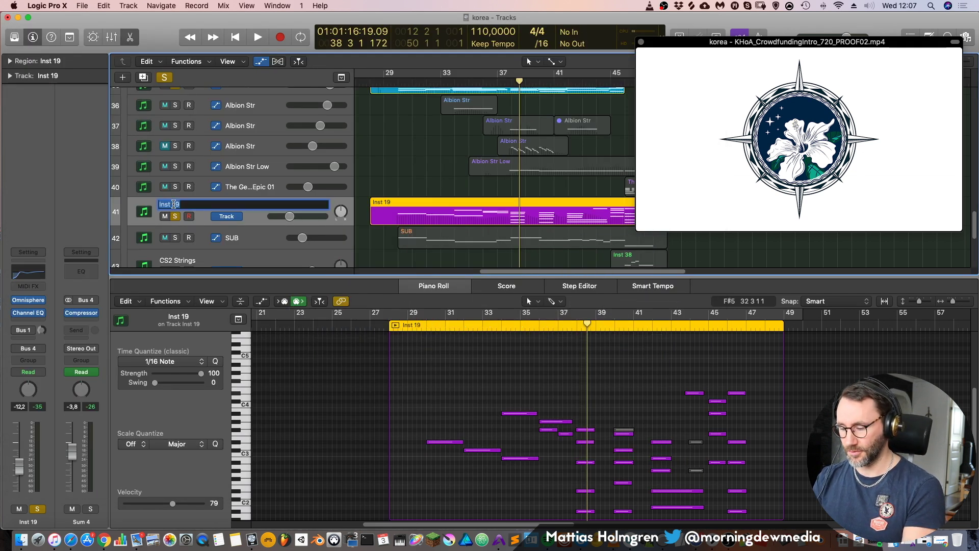
type("Omni string")
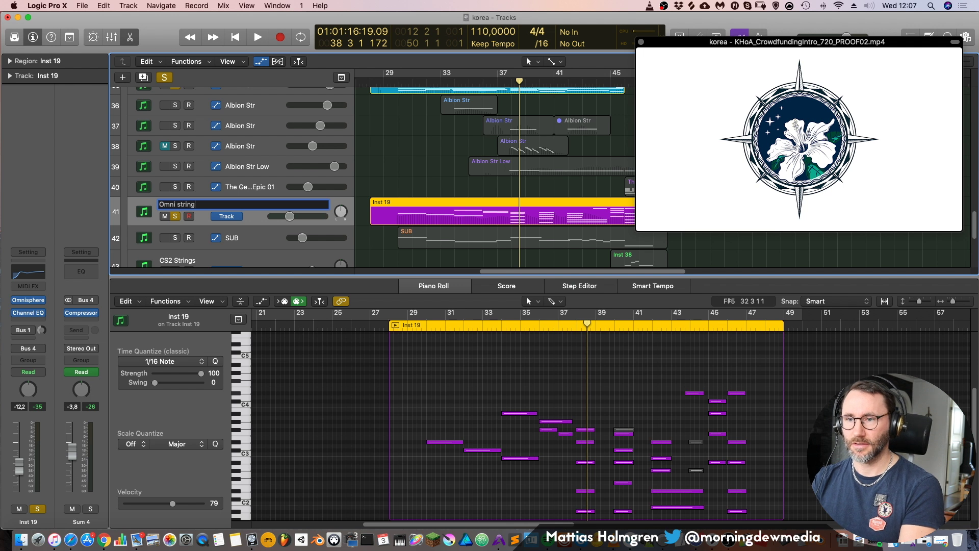
type("s")
key("Return")
key("ctrl+alt+Up")
key("ctrl+alt+Up")
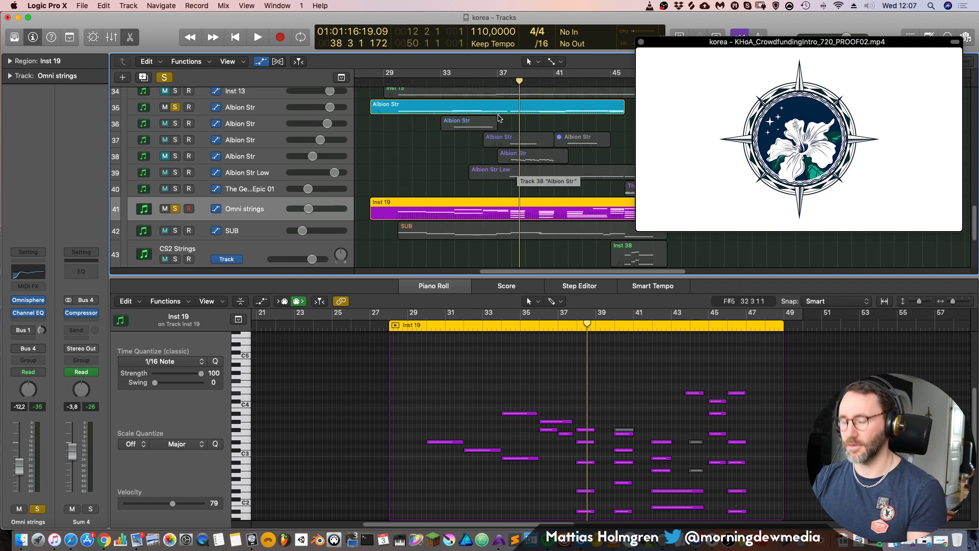
key("ctrl+alt+Down")
key("ctrl+alt+Down")
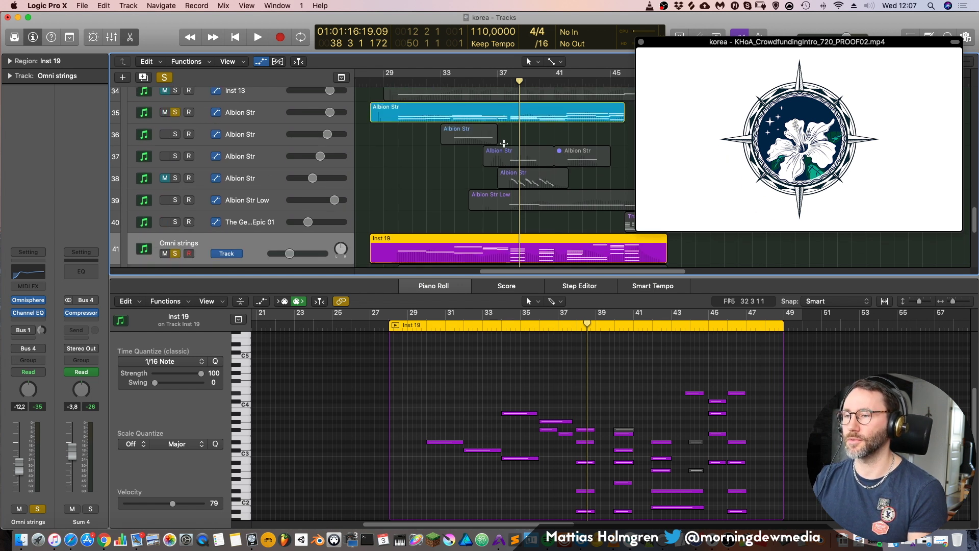
Play the soloed Albion Str and Omni strings tracks from bar 30 and reopen the Omni strings region in the Piano Roll
key("space")
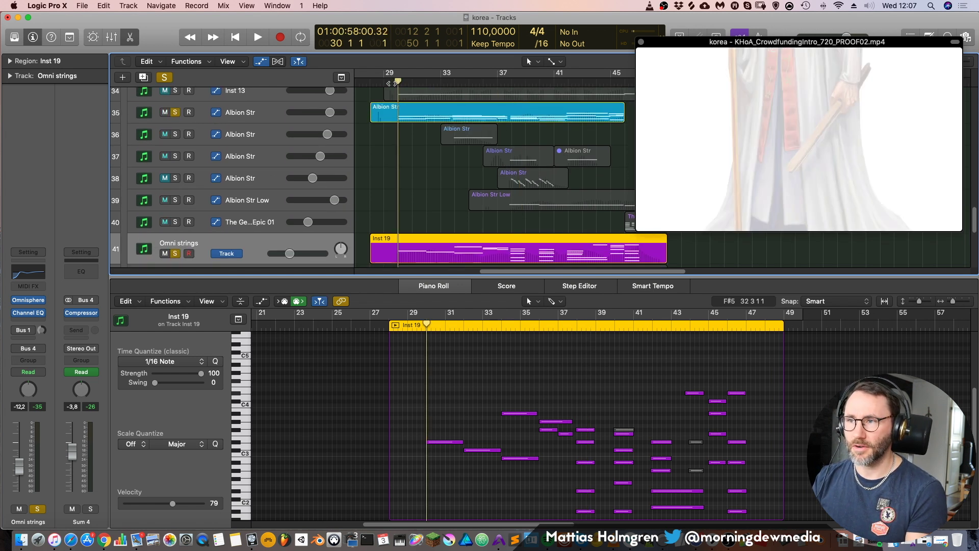
key("super+Right")
scroll(461, 177, "right", 2)
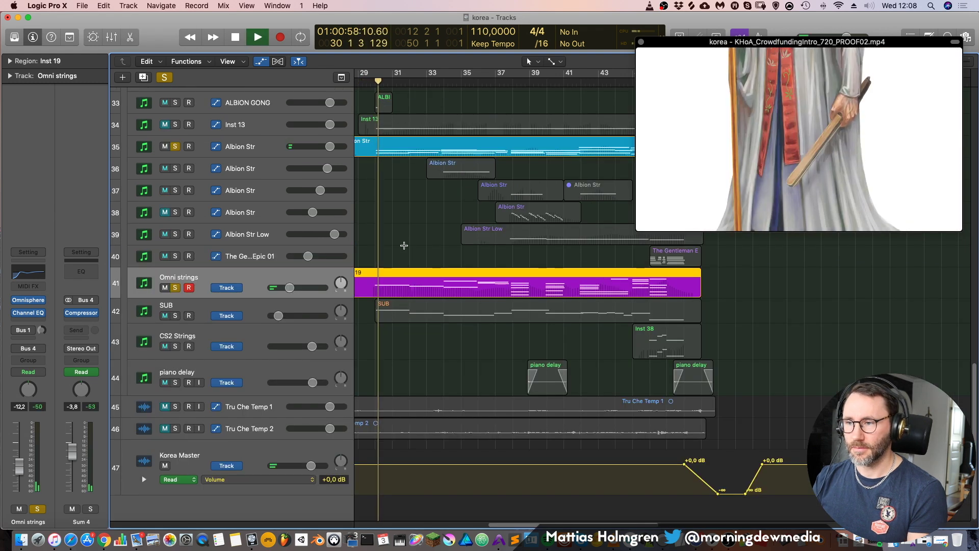
key("e")
double_click(415, 283)
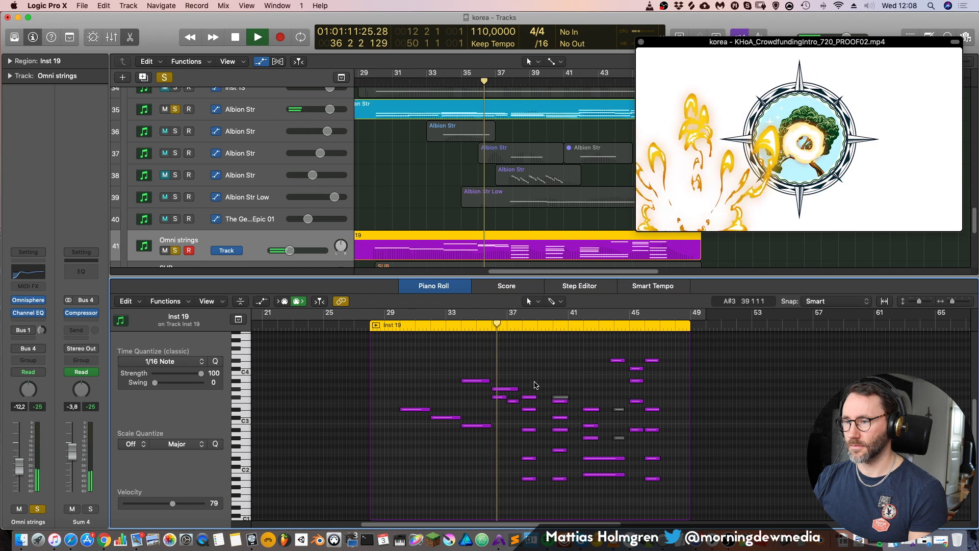
Follow the Omni strings chords in the Piano Roll up to bar 47 and compare them with the surrounding string tracks
scroll(498, 352, "up", 3)
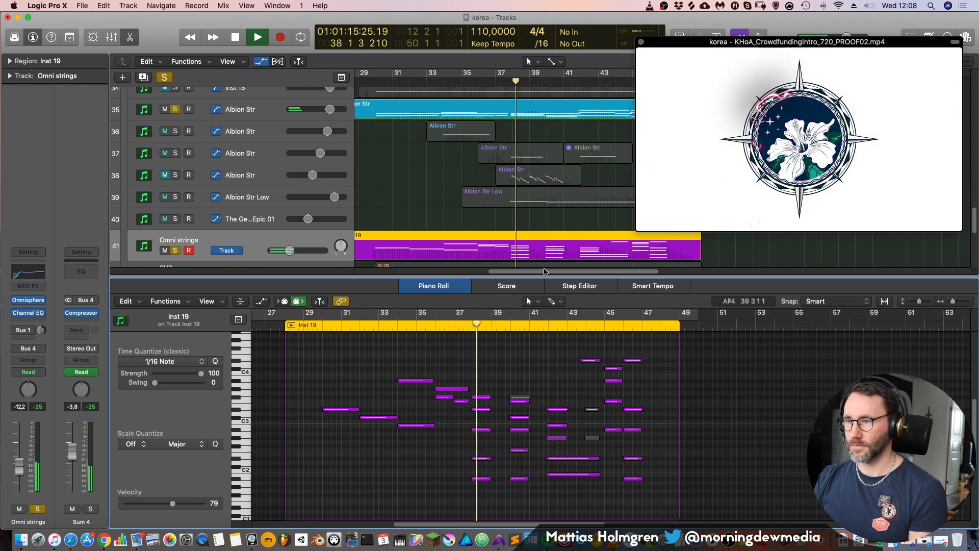
scroll(544, 248, "down", 5)
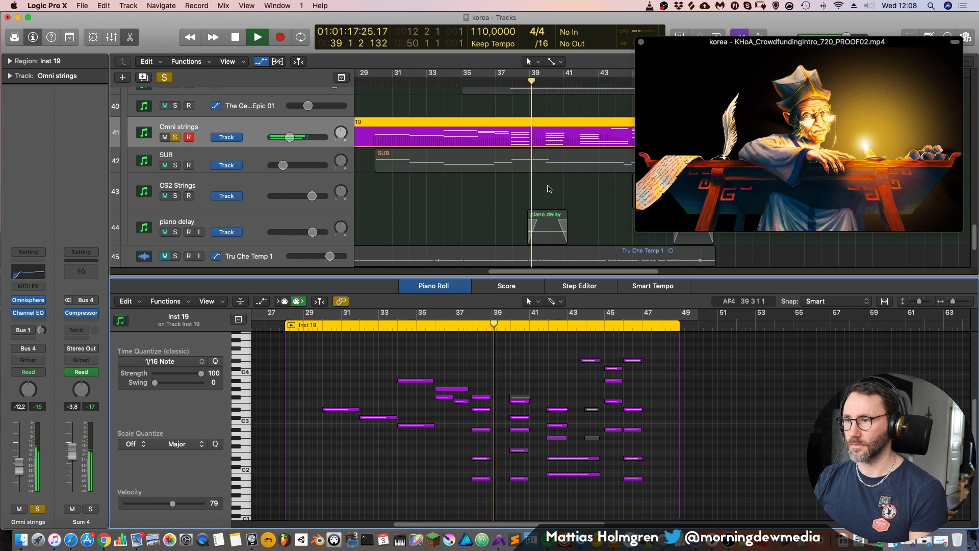
scroll(548, 189, "up", 5)
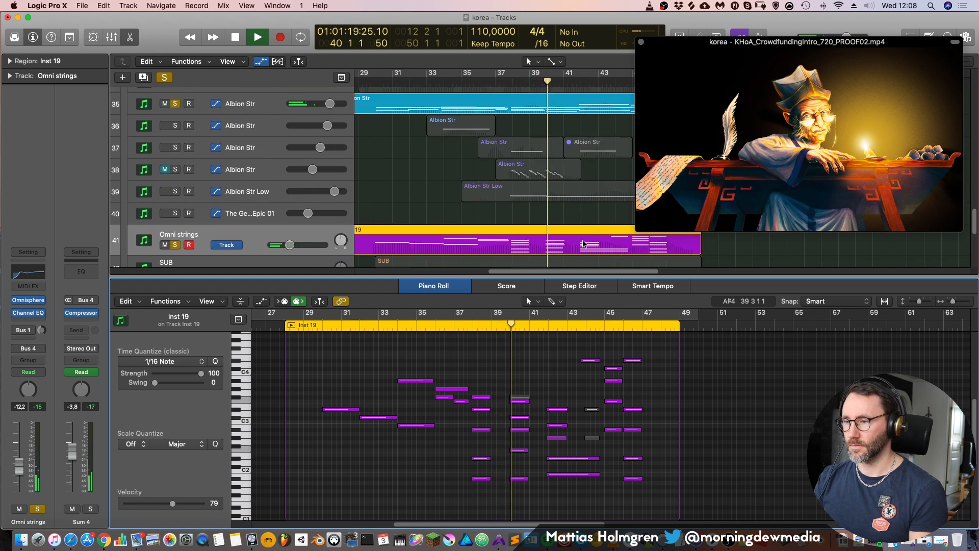
scroll(576, 201, "down", 3)
scroll(491, 205, "up", 1)
scroll(490, 205, "down", 2)
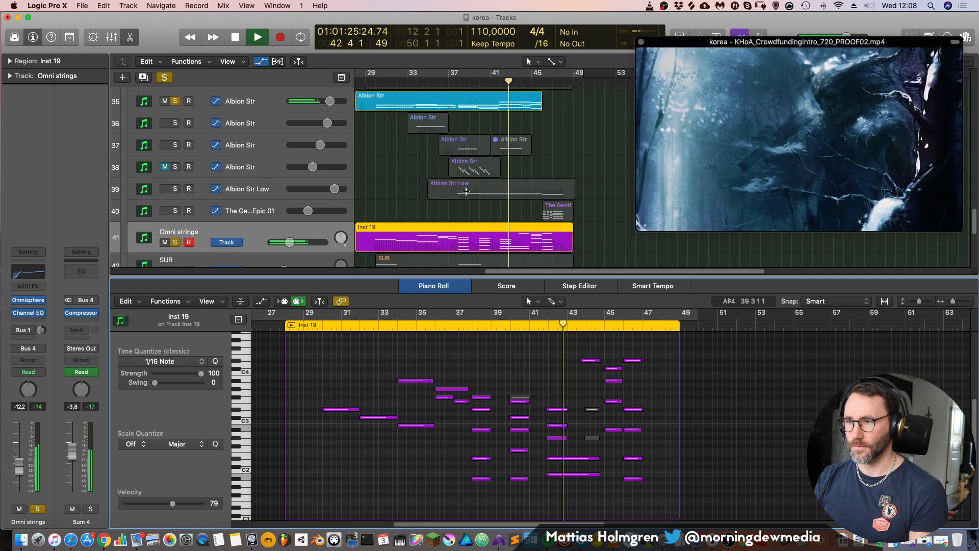
scroll(482, 196, "down", 3)
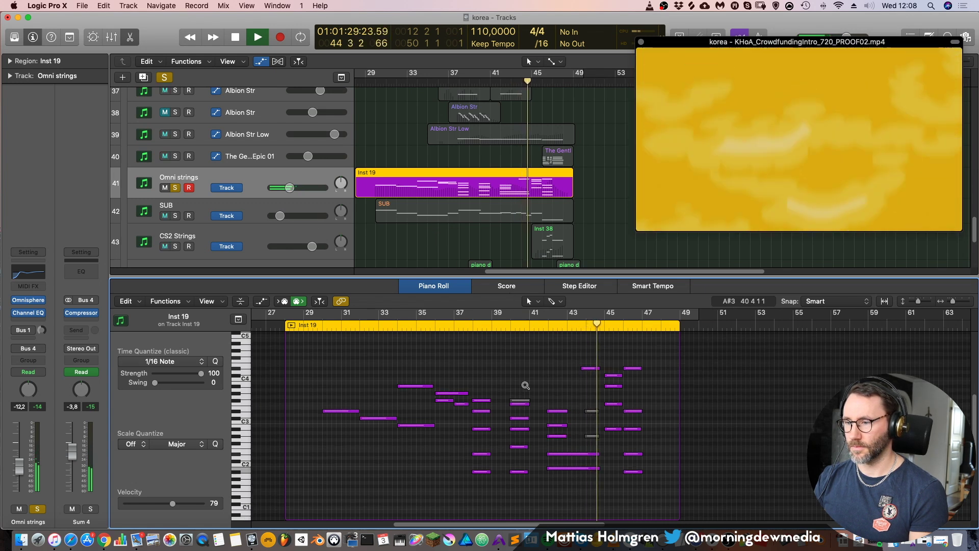
scroll(420, 177, "up", 1)
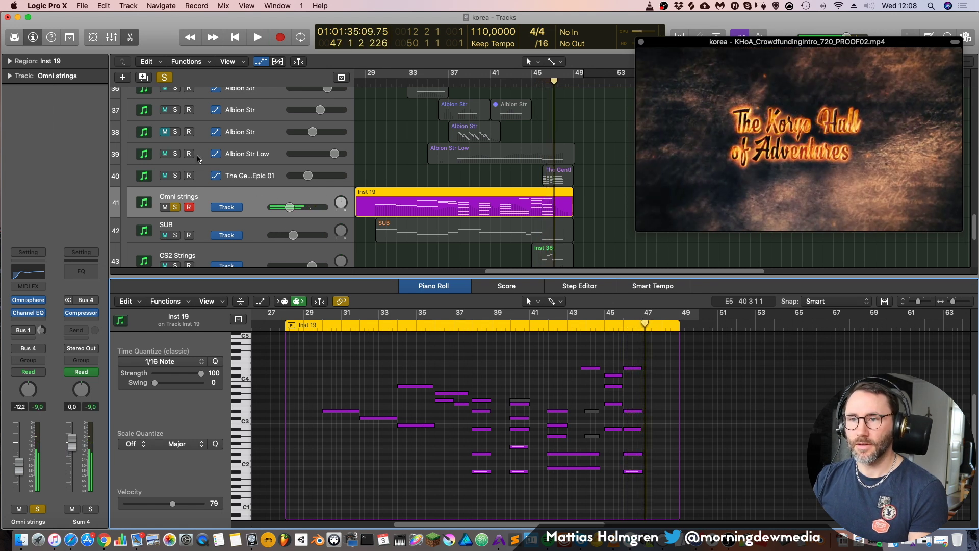
Add the Albion Str Low track to the solo and play its low line together with the Albion Str and Omni strings parts
left_click(244, 155)
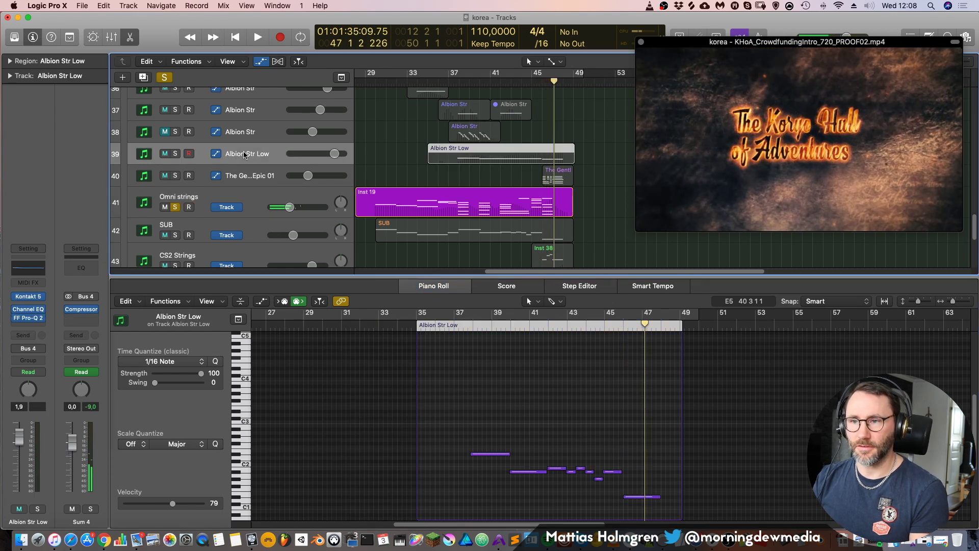
left_click(175, 155)
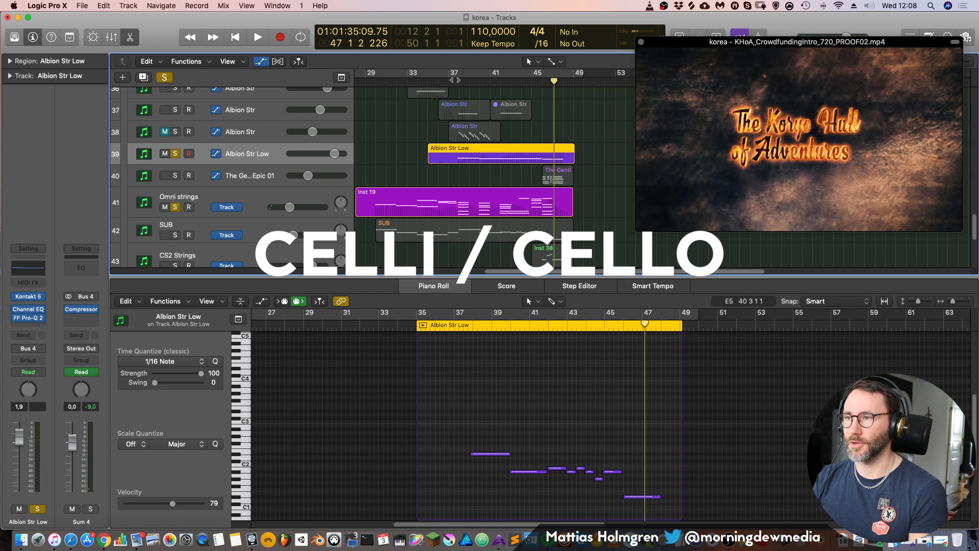
key("space")
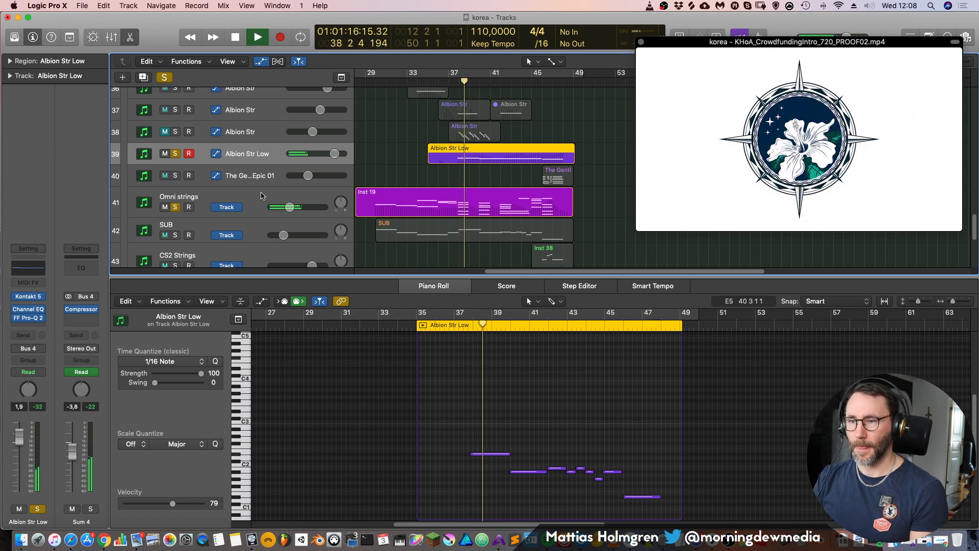
scroll(500, 185, "down", 1)
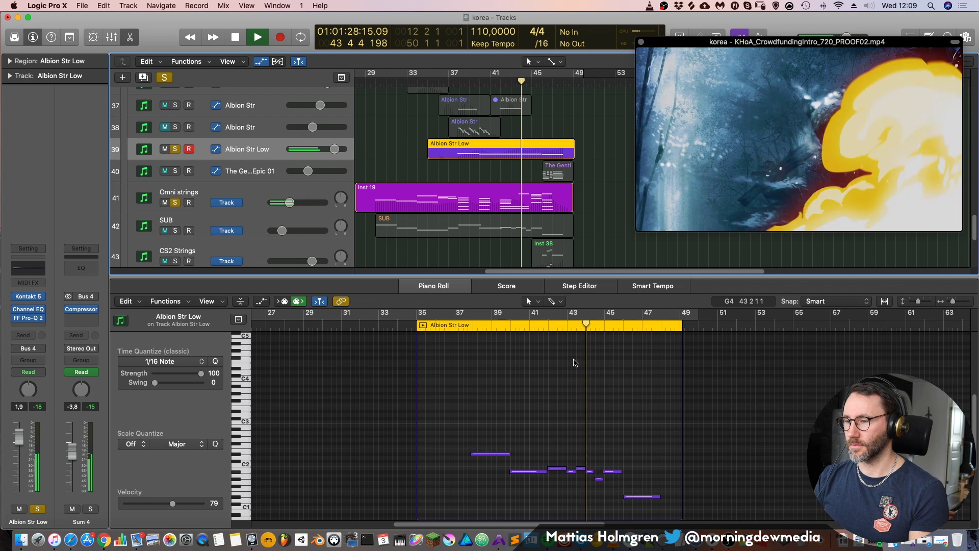
scroll(599, 382, "up", 3)
scroll(594, 420, "right", 2)
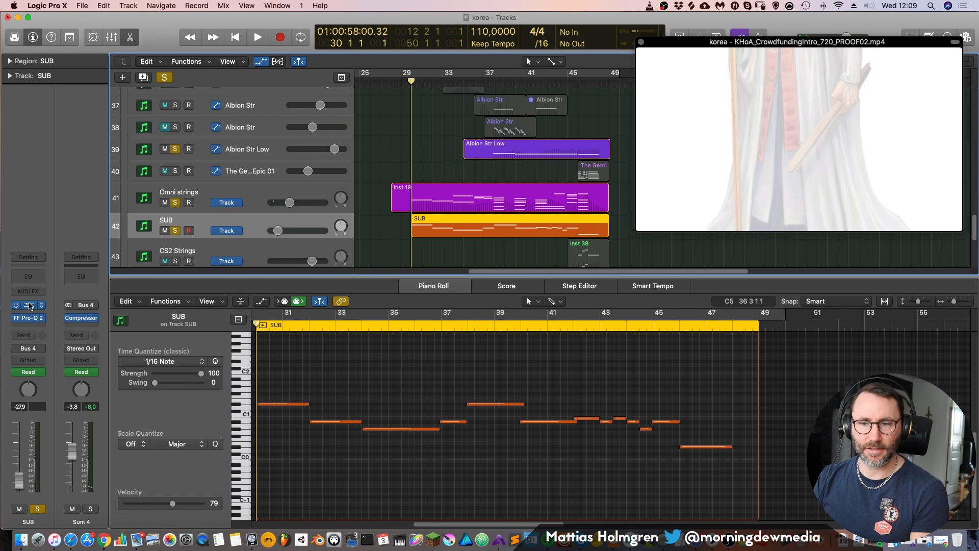
Open the Serum synth on the SUB track and inspect oscillator A's detune and warp mode and the FX rack
left_click(29, 305)
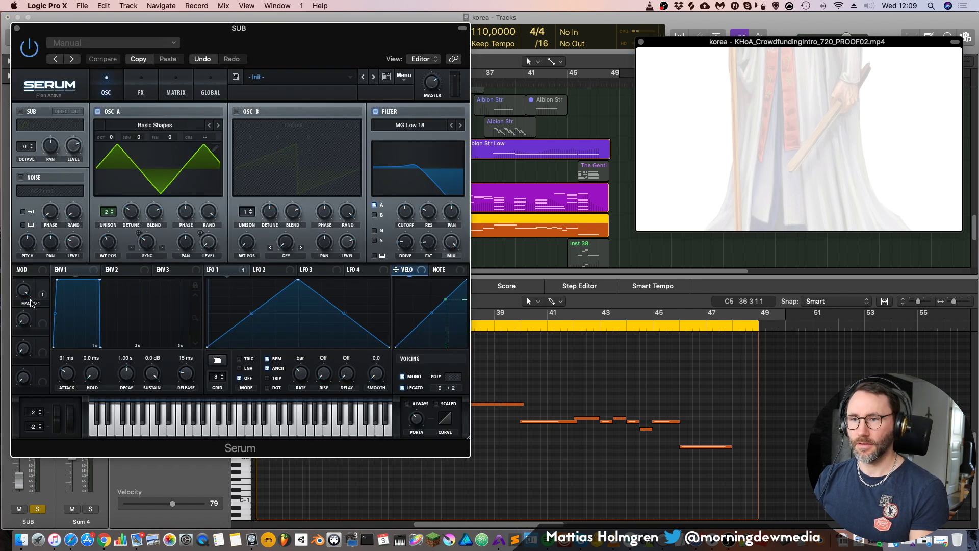
left_click_drag(278, 31, 441, 17)
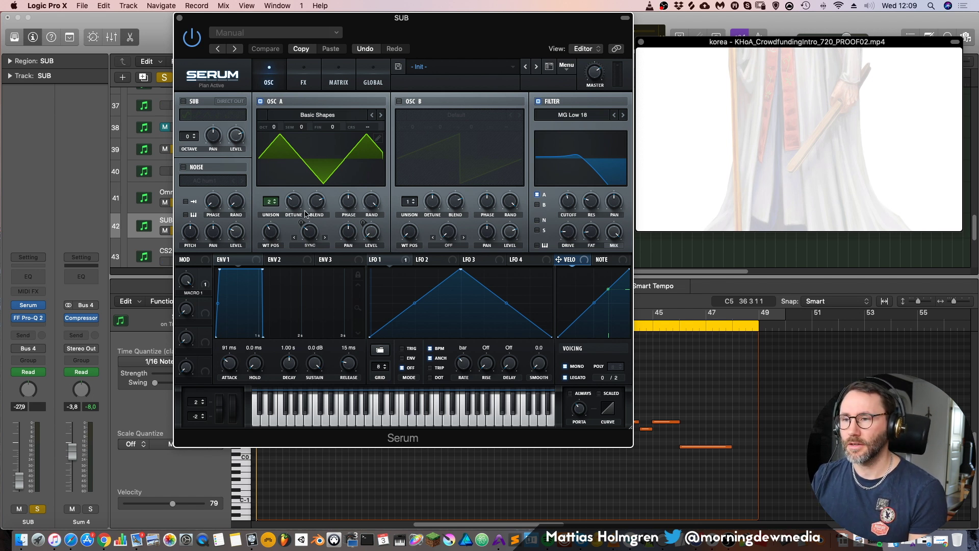
left_click_drag(294, 205, 296, 204)
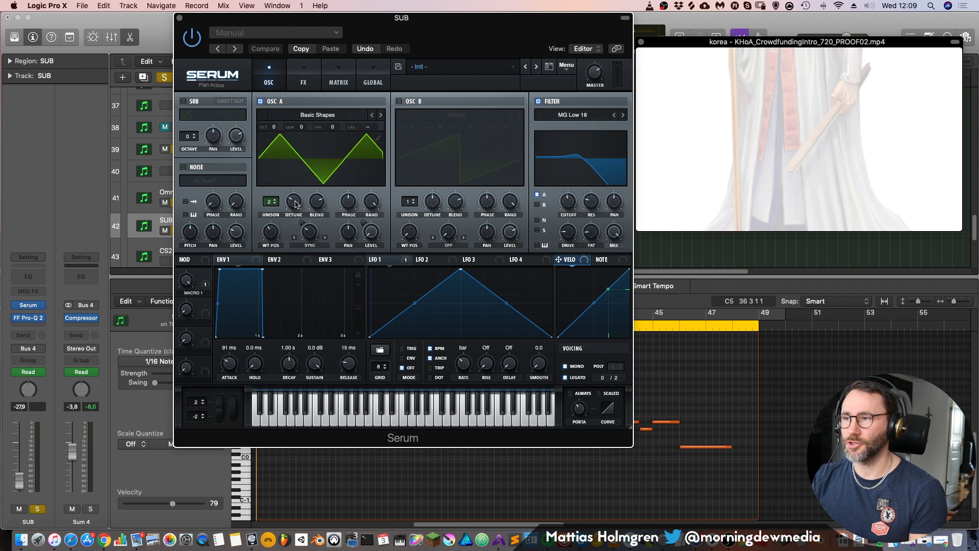
left_click(295, 204)
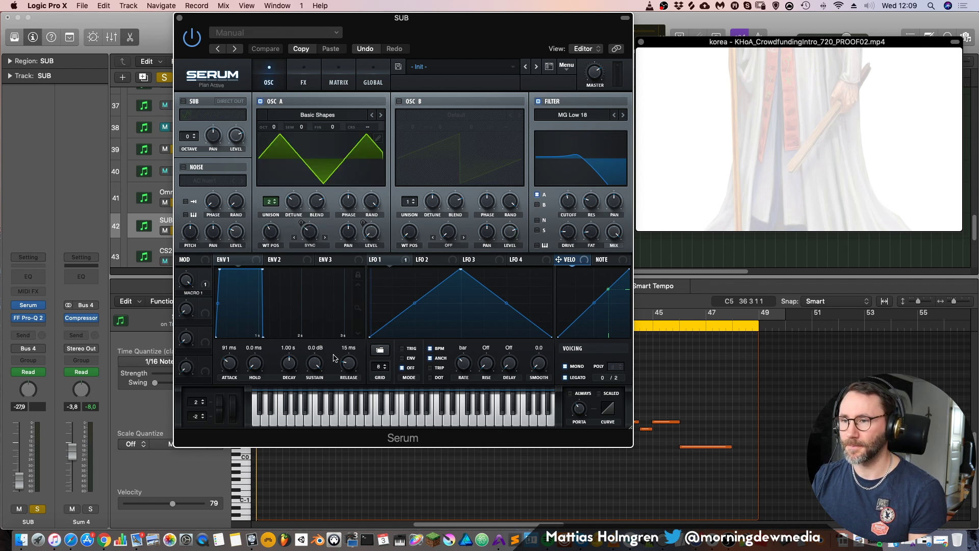
left_click(309, 247)
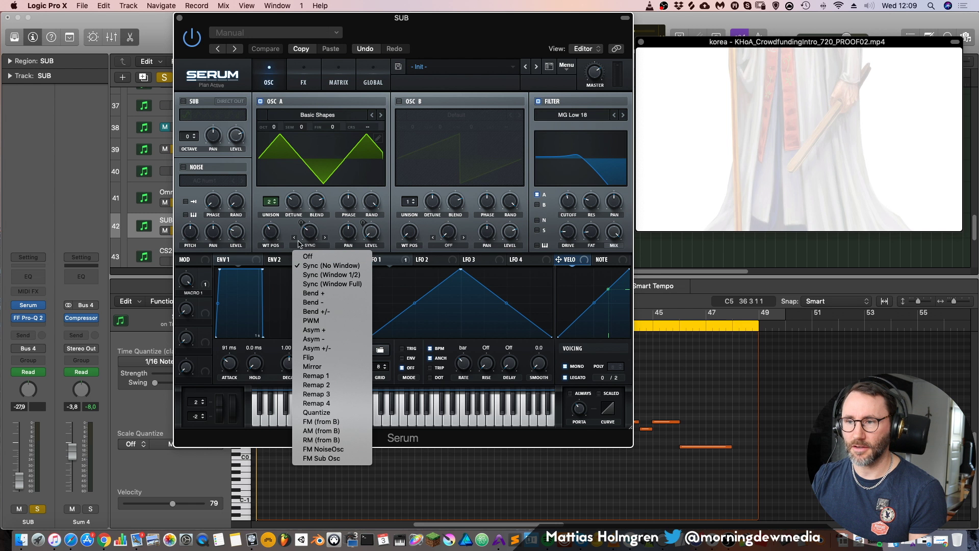
left_click(309, 226)
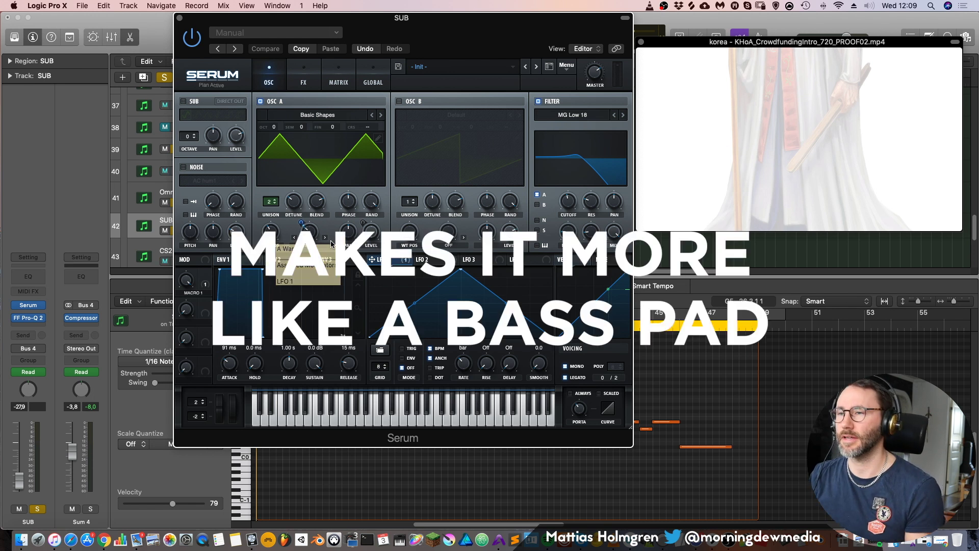
left_click(295, 73)
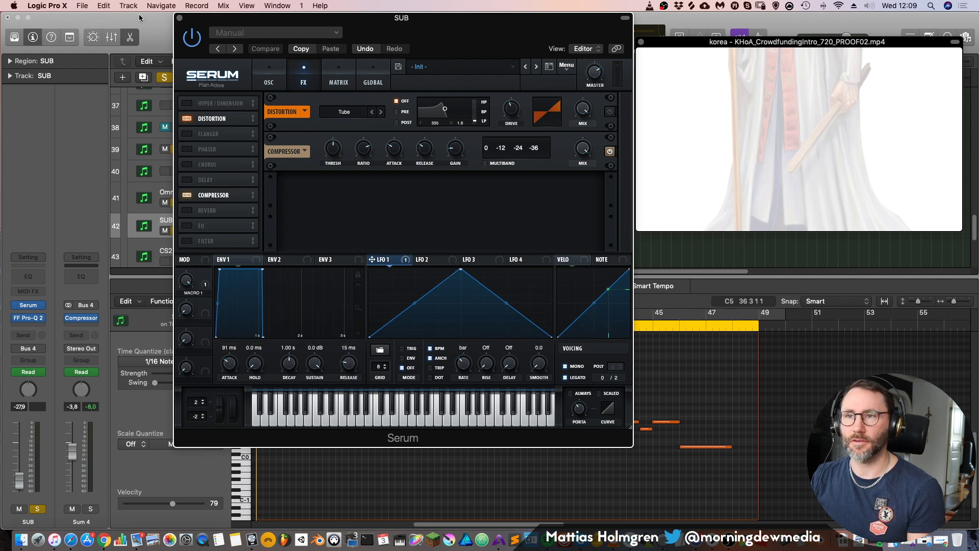
left_click(180, 19)
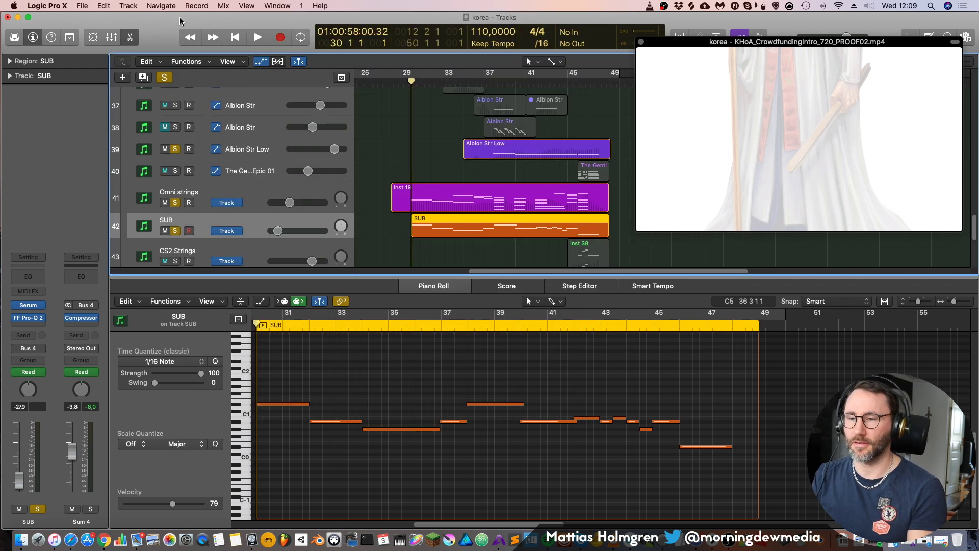
Play the SUB part with the soloed strings and examine the SUB track's volume automation curve up close
left_click(401, 84)
key("space")
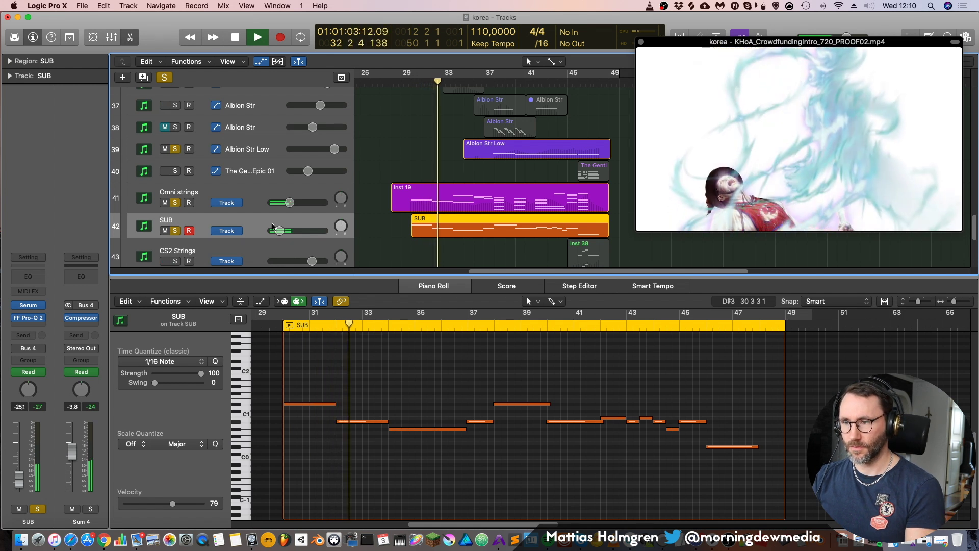
key("a")
key("a")
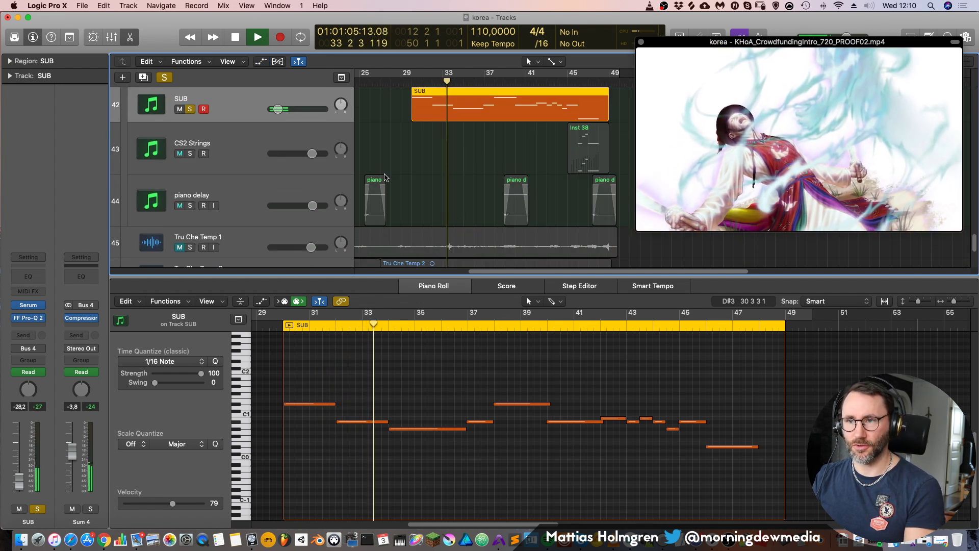
key("ctrl+alt+z")
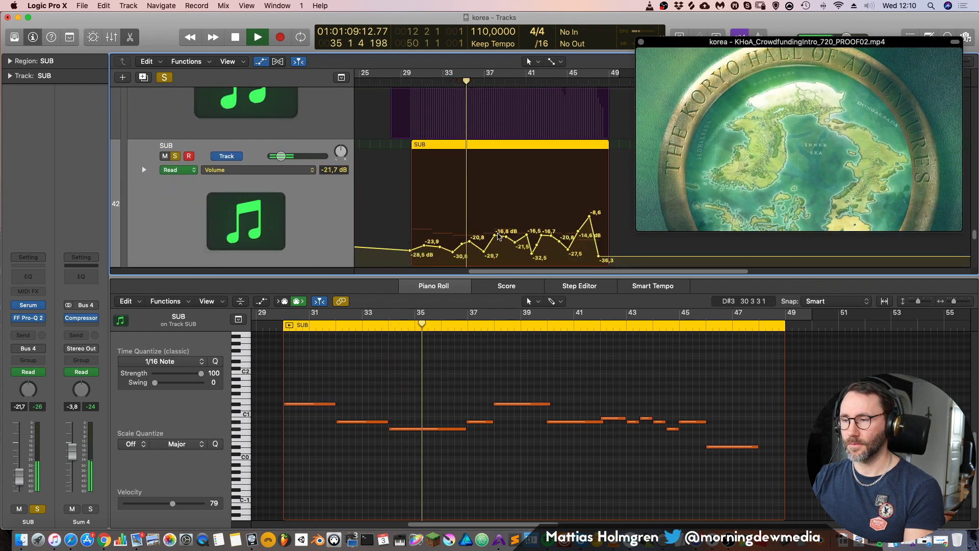
key("a")
key("ctrl+alt+z")
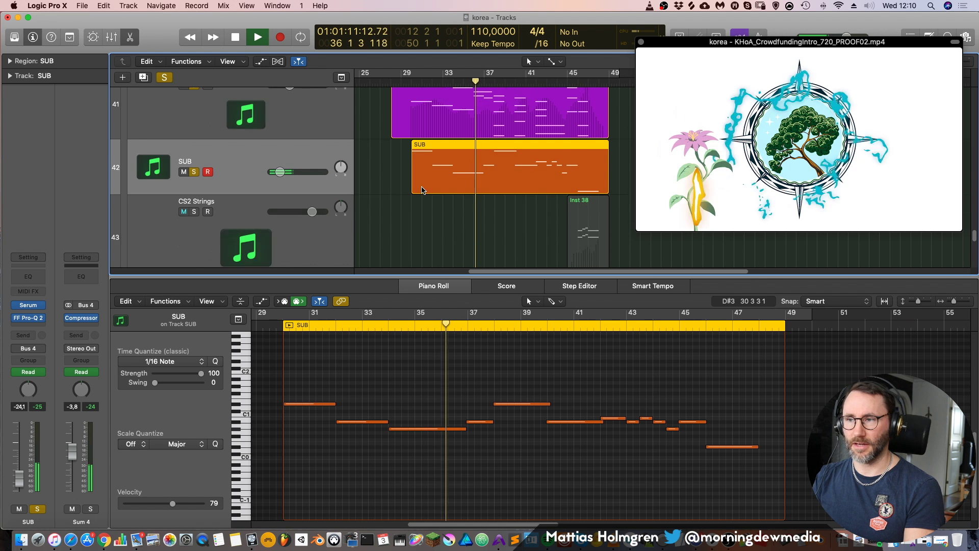
left_click(458, 193, "ctrl+alt")
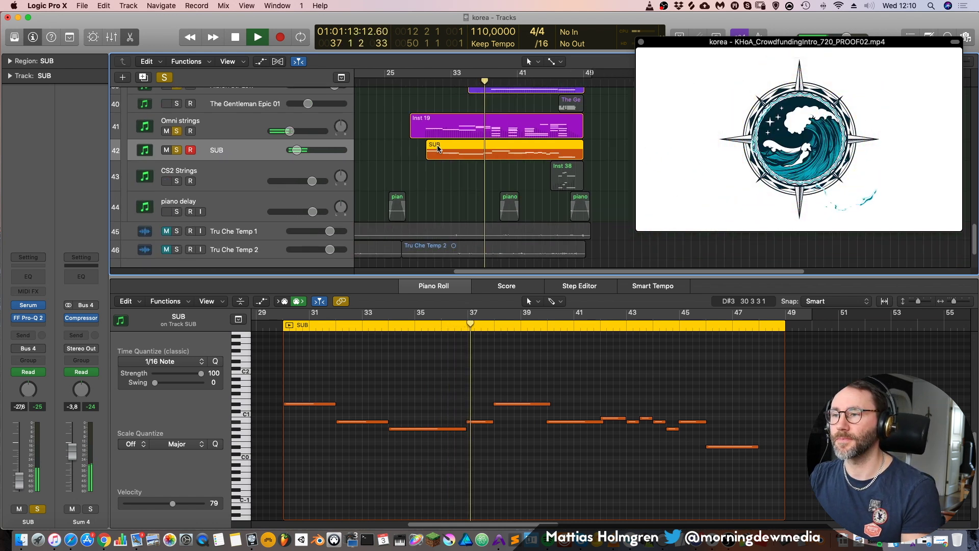
left_click(452, 182, "ctrl+alt")
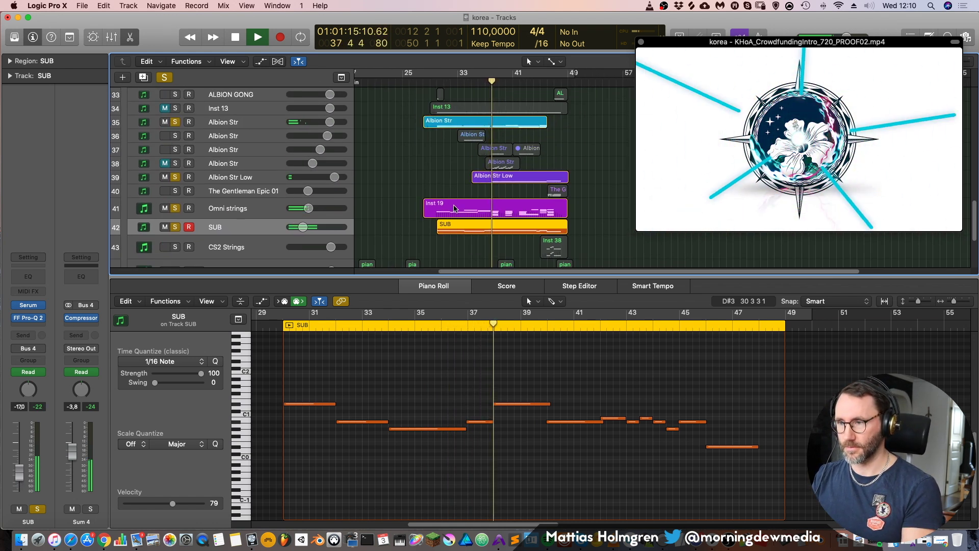
Hide the Piano Roll and take the SUB, Omni strings, Albion Str Low and Albion Str tracks out of solo
key("x")
key("x")
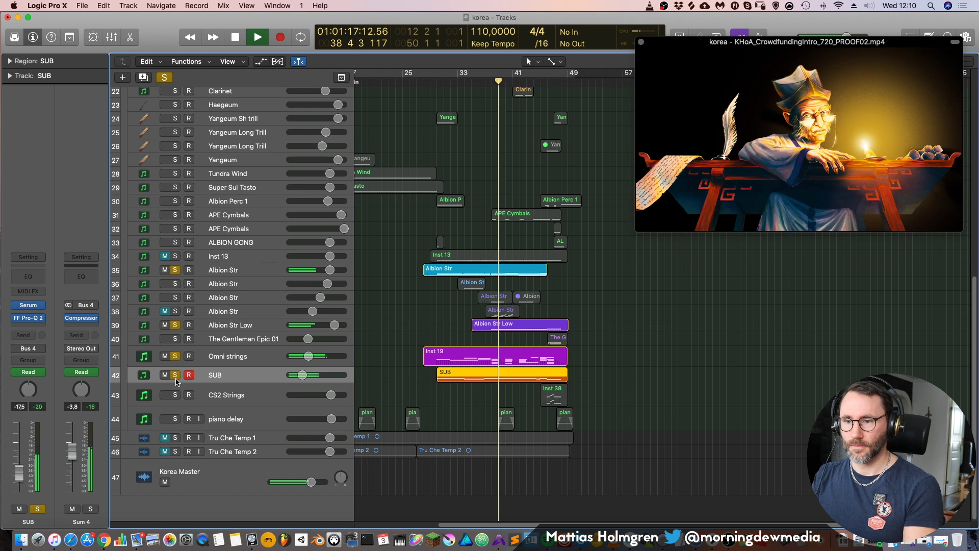
left_click(175, 355)
left_click(175, 325)
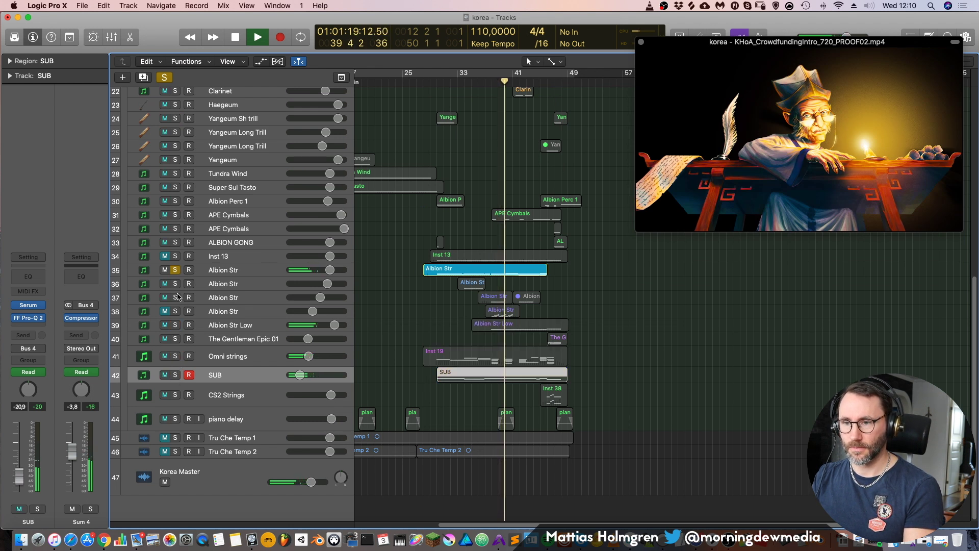
left_click(175, 270)
scroll(518, 183, "up", 2)
key("super+Down")
key("super+Down")
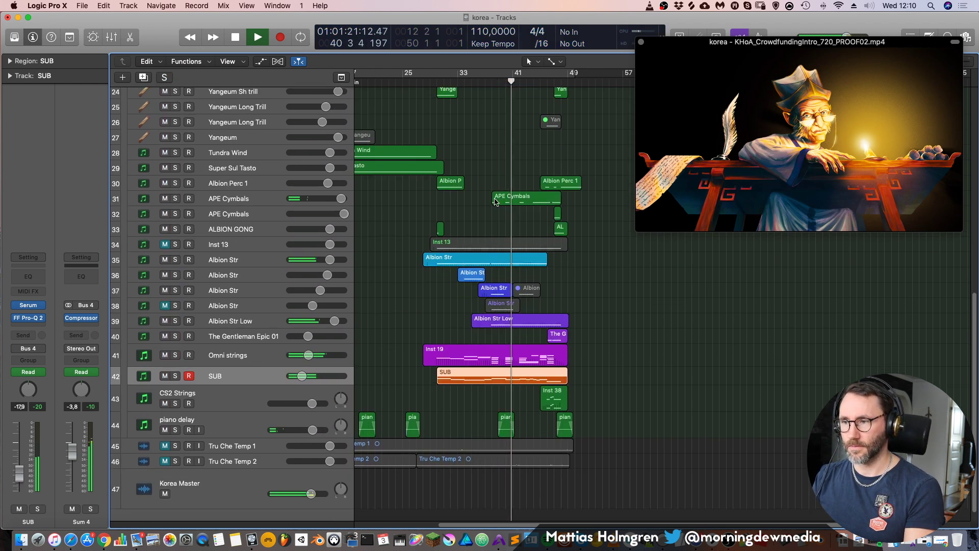
Review the full arrangement during playback up to the ending title and select the Albion Perc 1 track
scroll(468, 267, "up", 8)
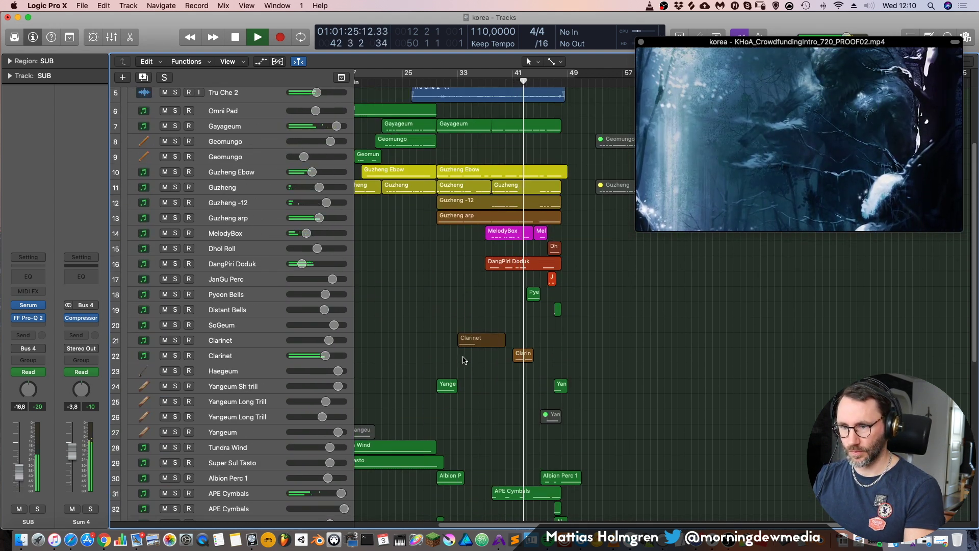
key("super+Right")
key("super+Right")
key("super+Right")
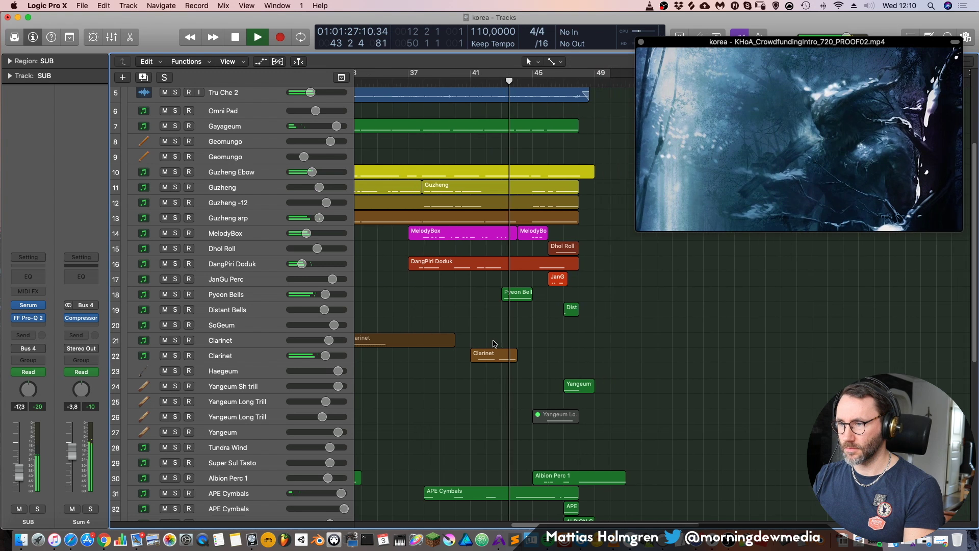
scroll(536, 347, "down", 5)
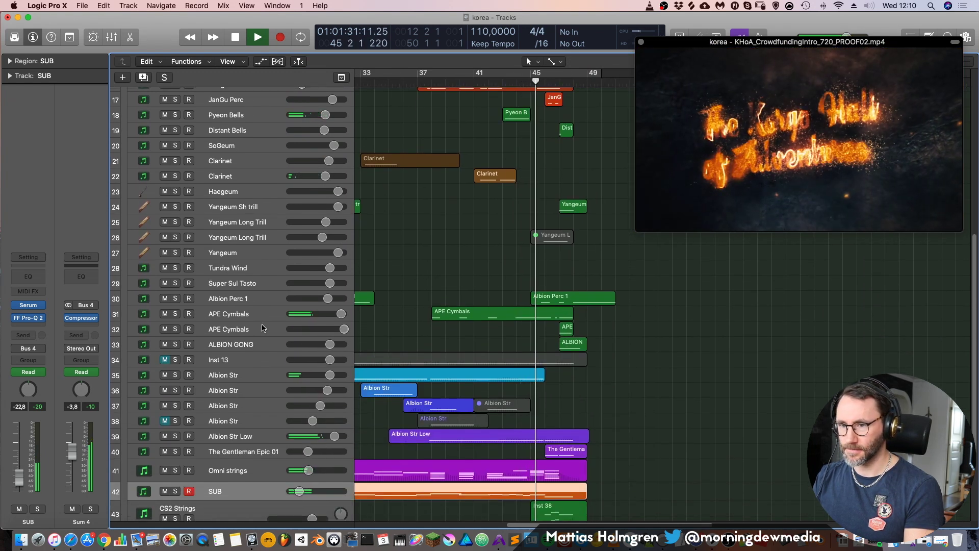
left_click(175, 301)
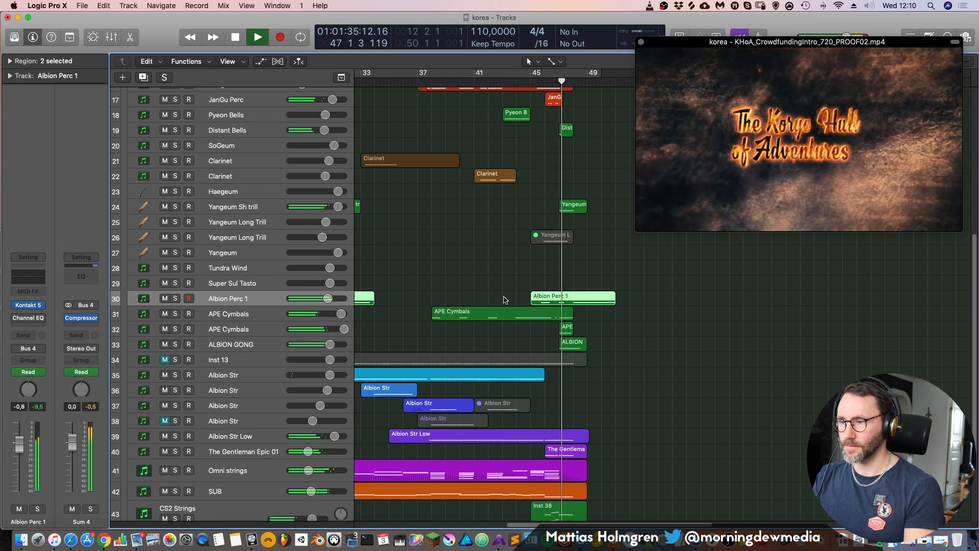
Review the lower tracks of the ending, stop playback and return the playhead to bar 45
scroll(599, 390, "down", 5)
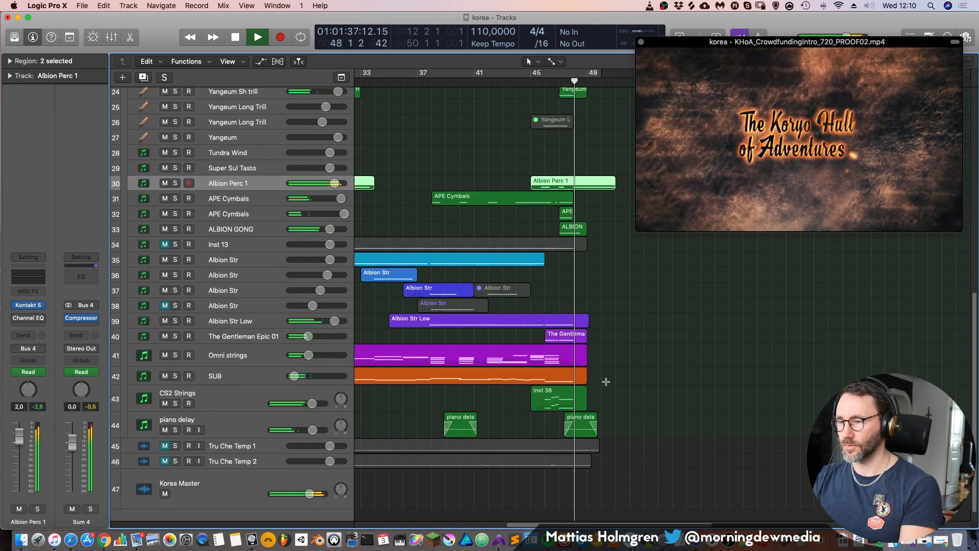
key("super+Down")
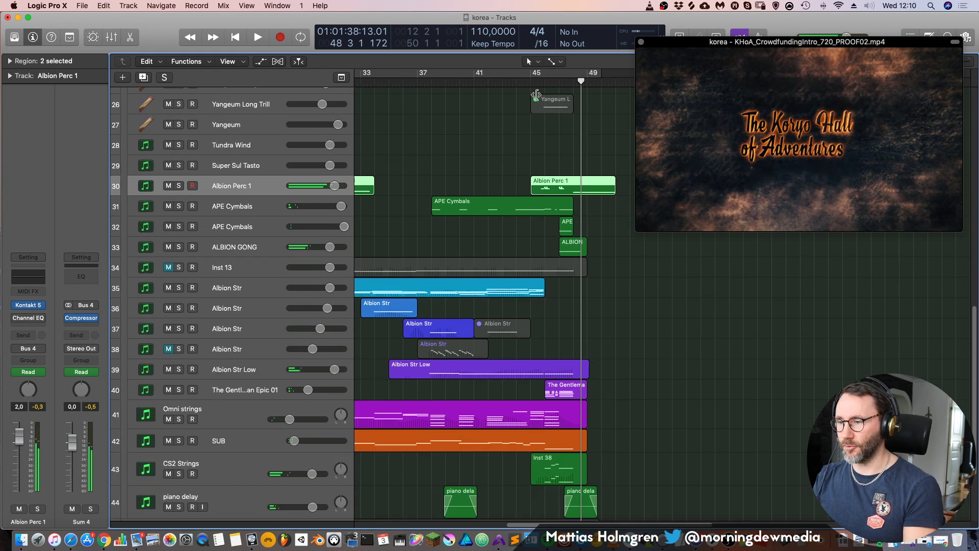
key("space")
scroll(602, 347, "down", 5)
key("super+Right")
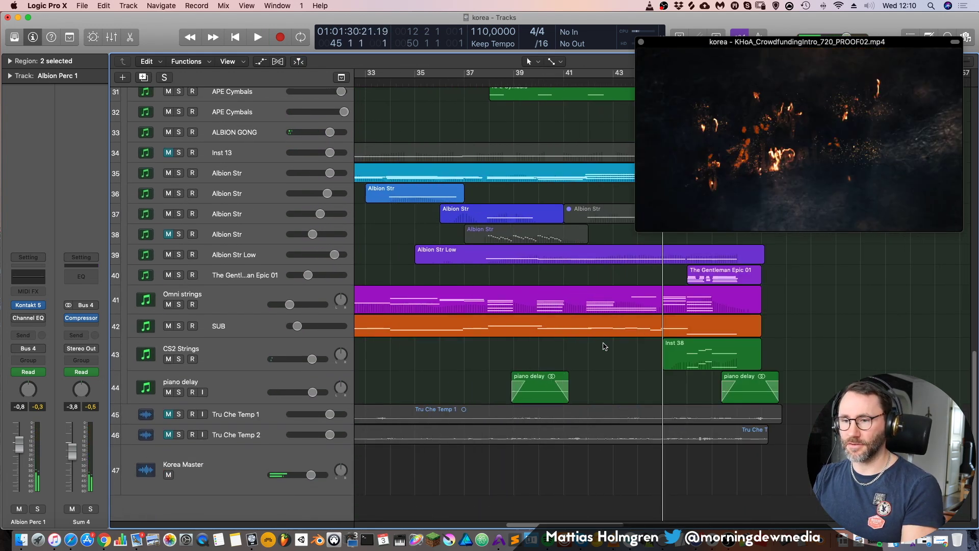
Select the CS2 Strings track and play its Inst 38 region in solo from bar 45
scroll(602, 347, "right", 3)
left_click(215, 352)
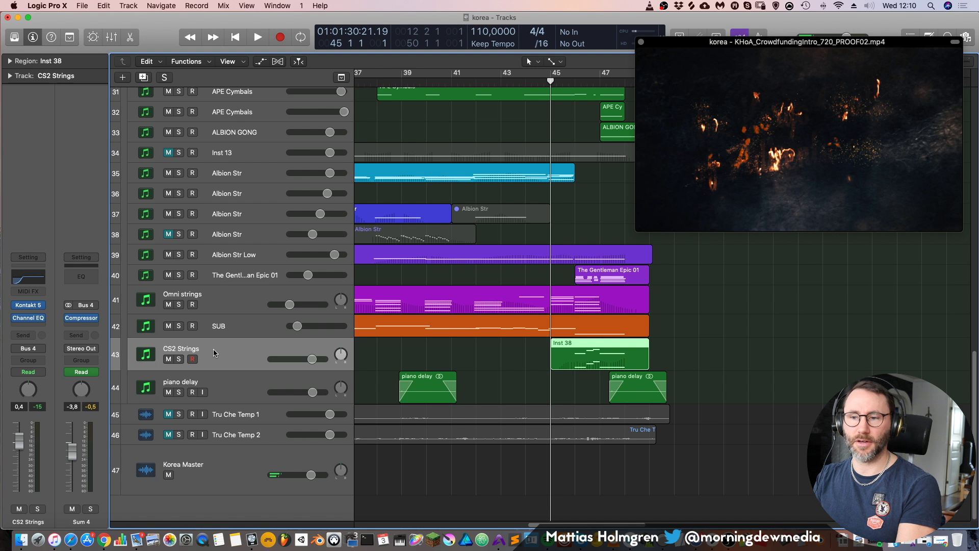
key("space")
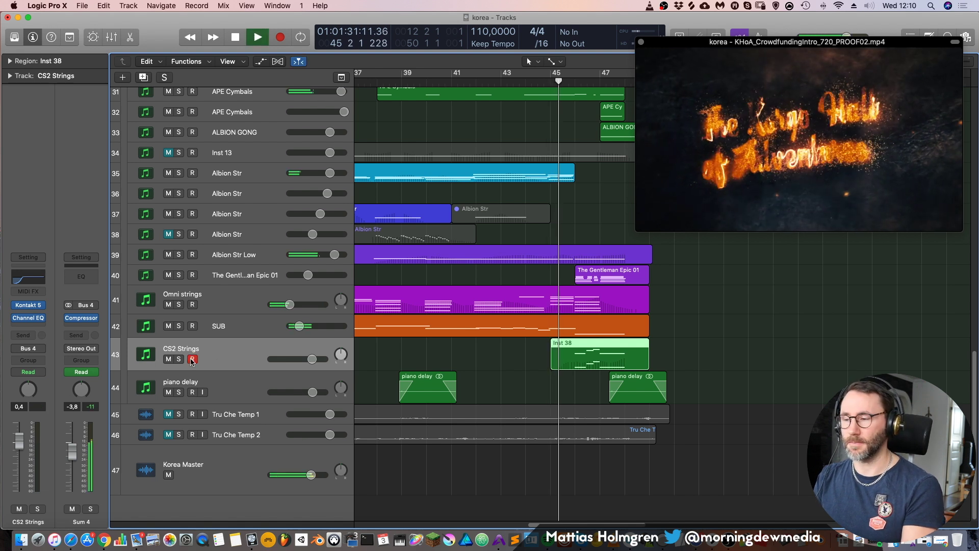
key("ctrl+s")
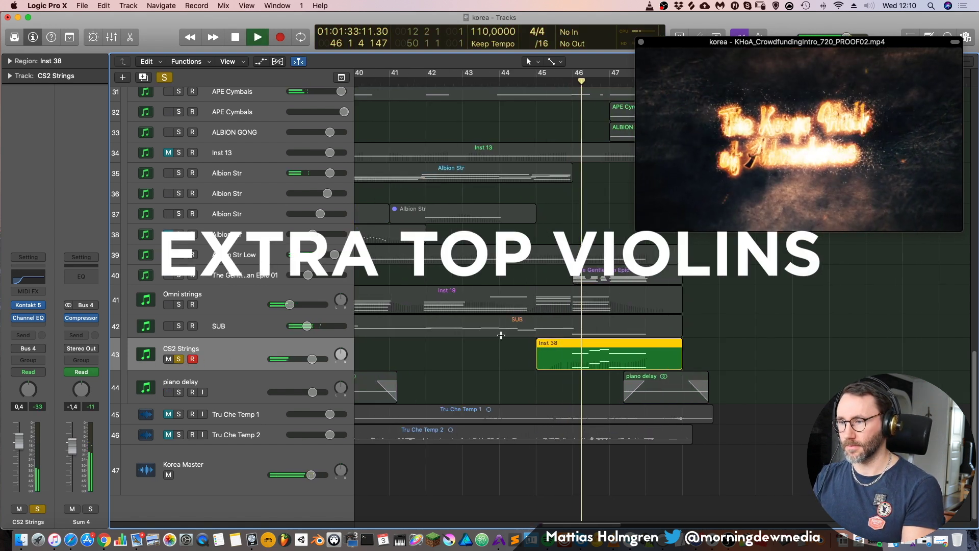
key("super+Right")
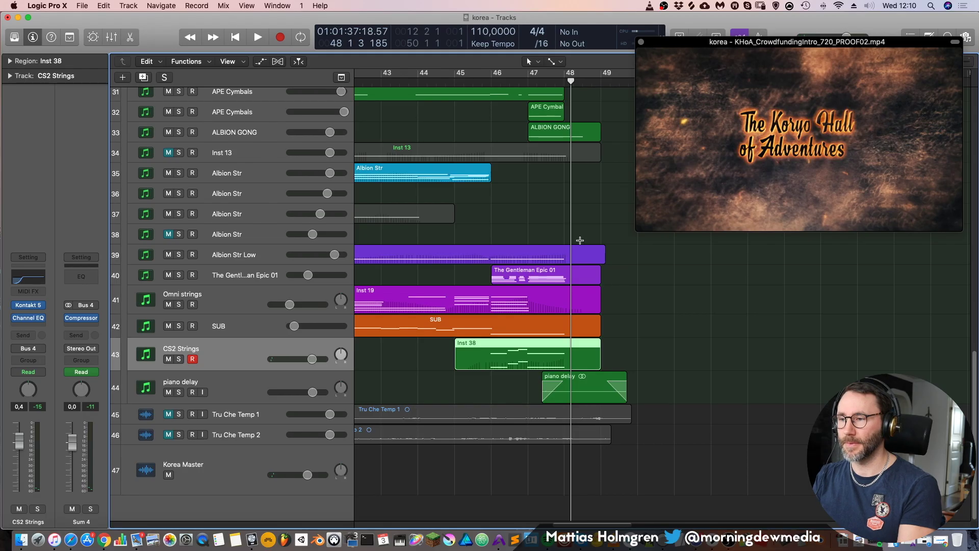
Play The Gentleman Epic 01 piano track in solo from bar 45, unsolo it and return the playhead to bar 45
left_click(453, 94)
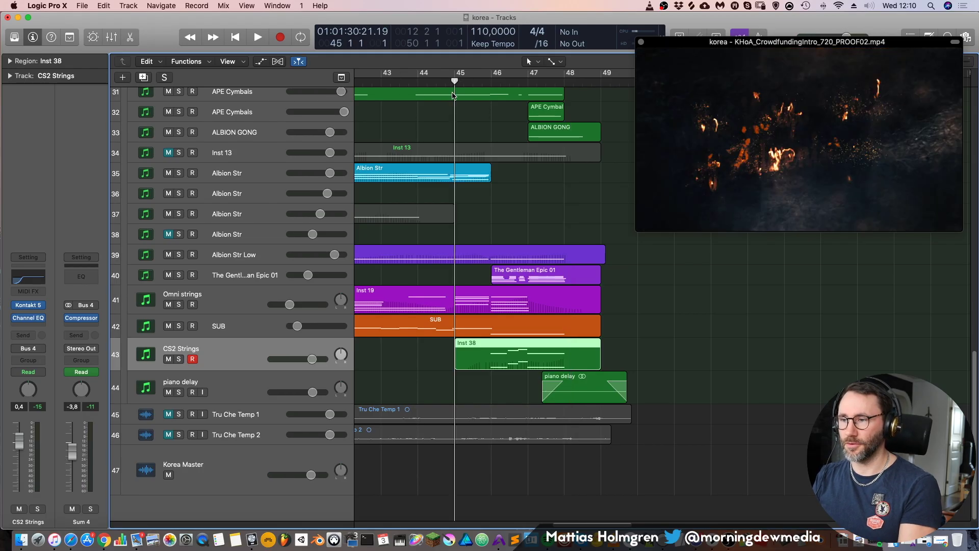
left_click(179, 275)
left_click(230, 281)
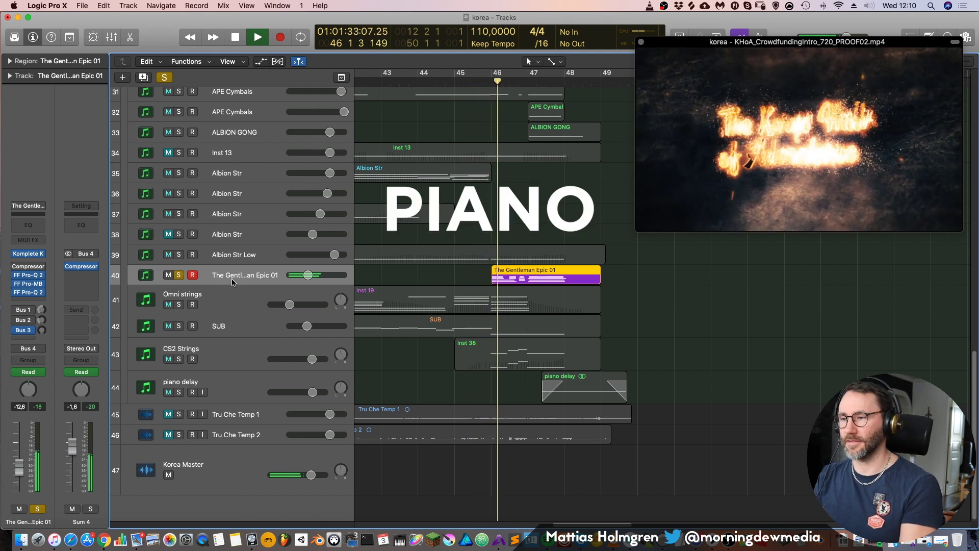
left_click(180, 275)
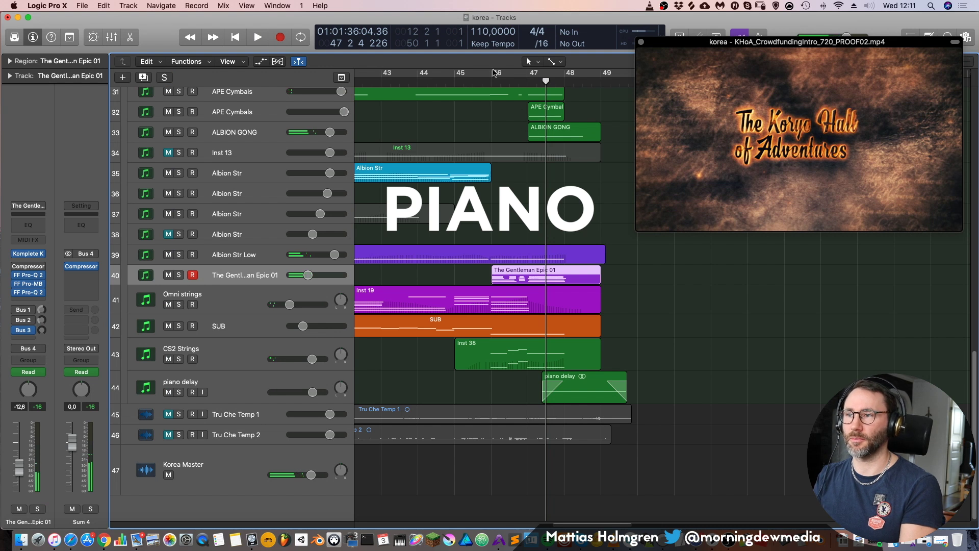
left_click(454, 77)
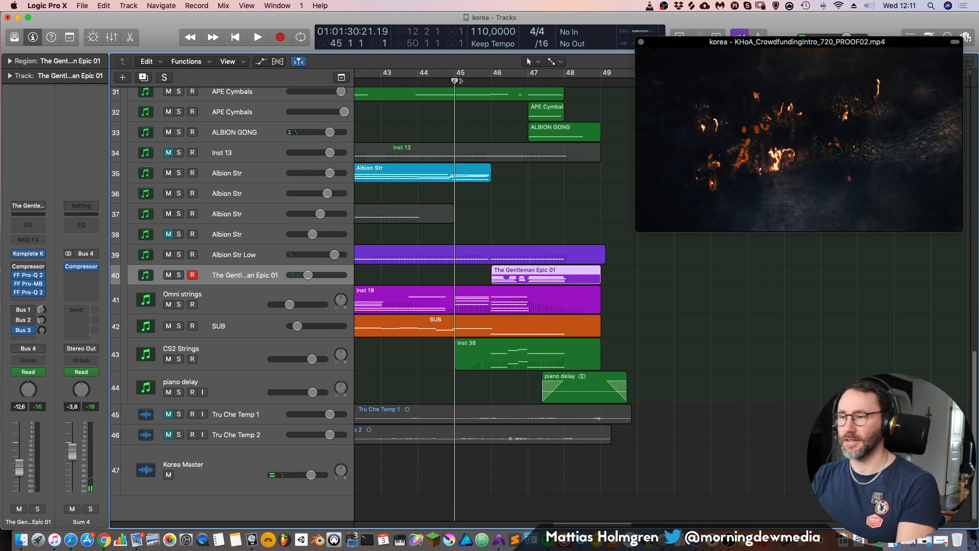
Play the Albion Perc 1 track in solo from bar 45 through the ending title, and take it out of solo
scroll(499, 245, "up", 9)
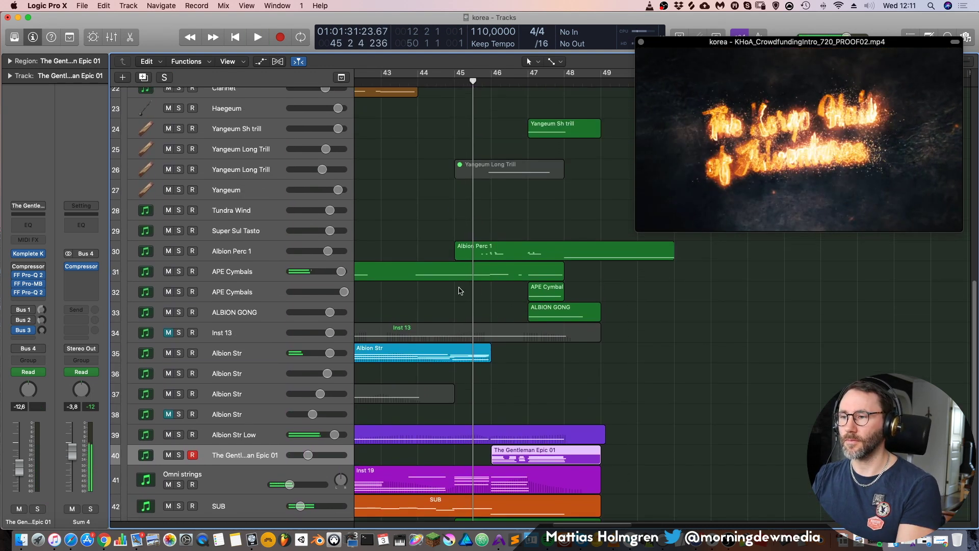
left_click(178, 251)
left_click(252, 248)
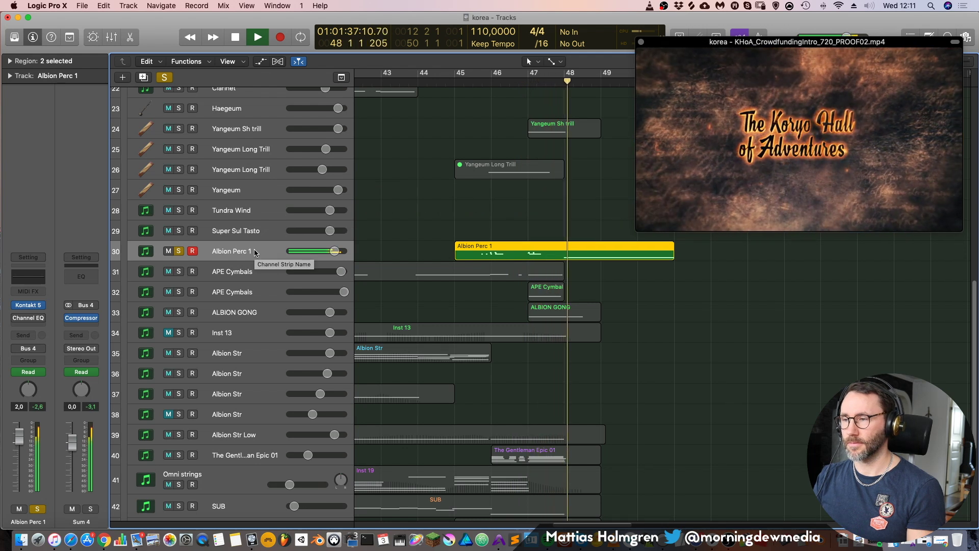
key("space")
key("s")
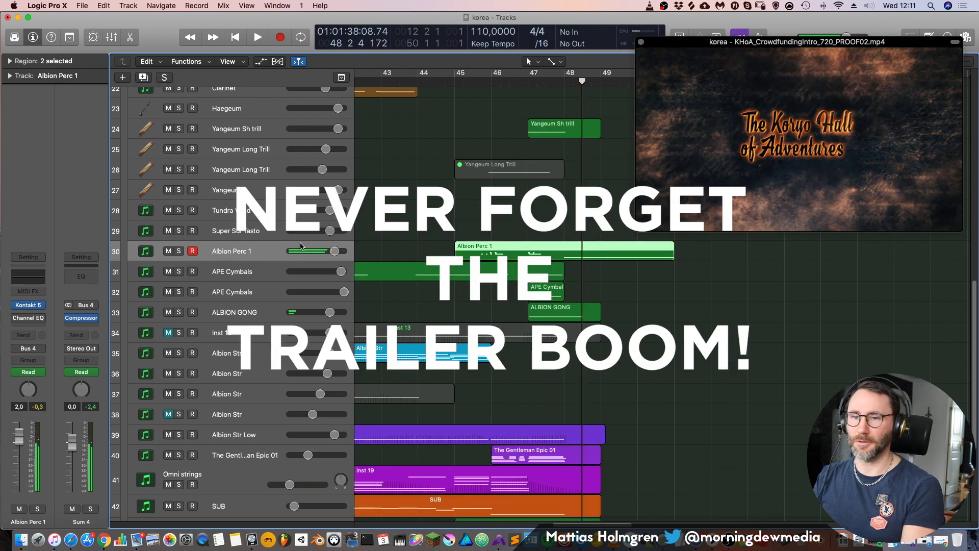
Play the JanGu Perc region in solo at bar 46 and take the track out of solo
key("super+Up")
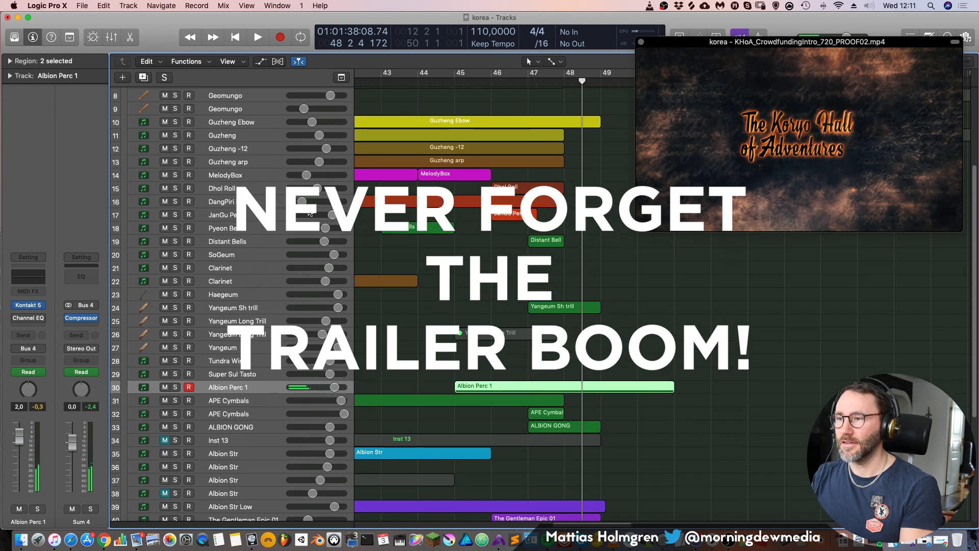
left_click(226, 216)
key("s")
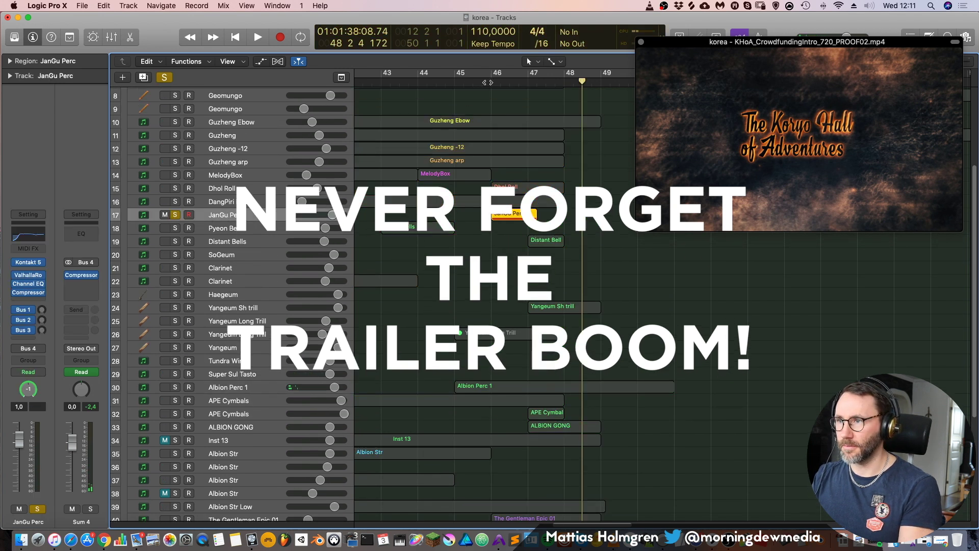
key("space")
key("super+Down")
key("super+Down")
key("super+Down")
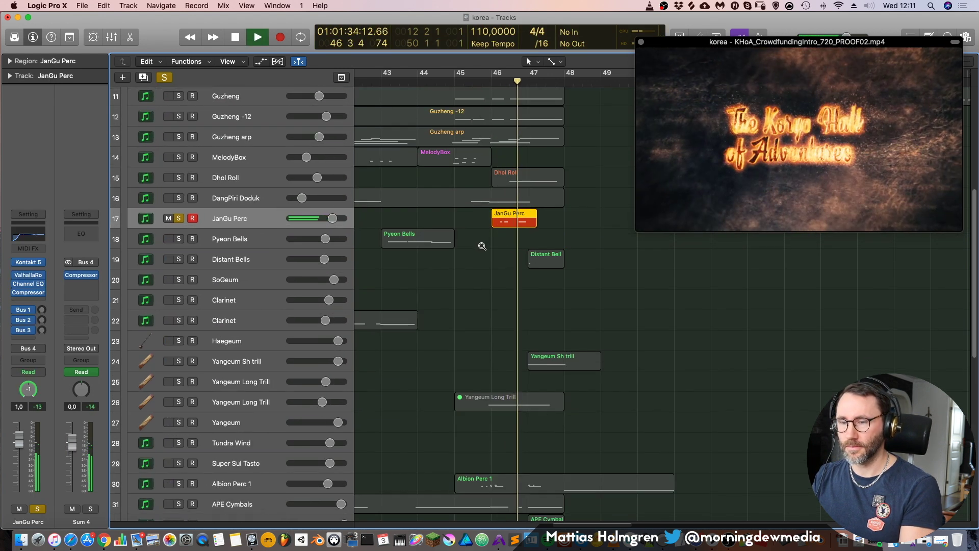
key("space")
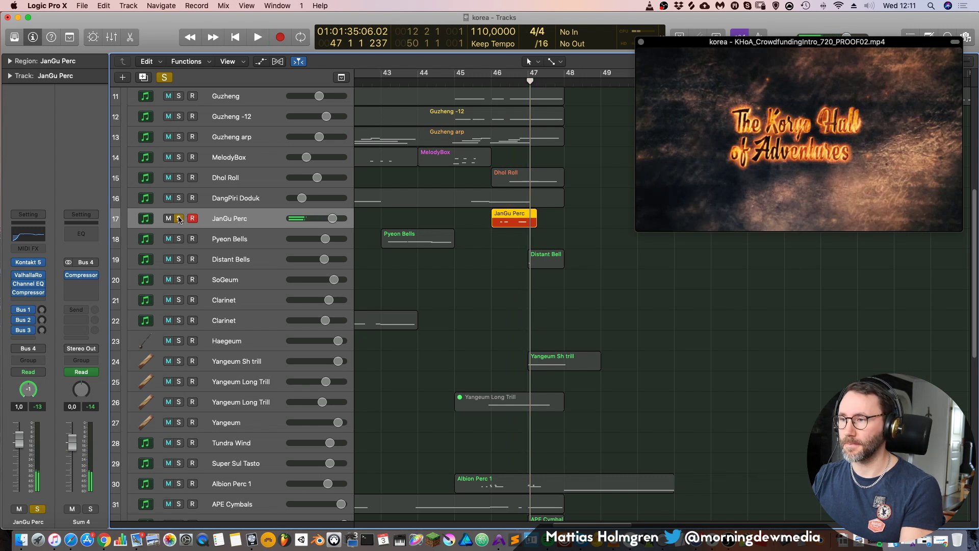
left_click(179, 218)
Solo the Distant Bells and Yangeum Sh trill tracks and play their regions at bar 47 together
left_click(223, 256)
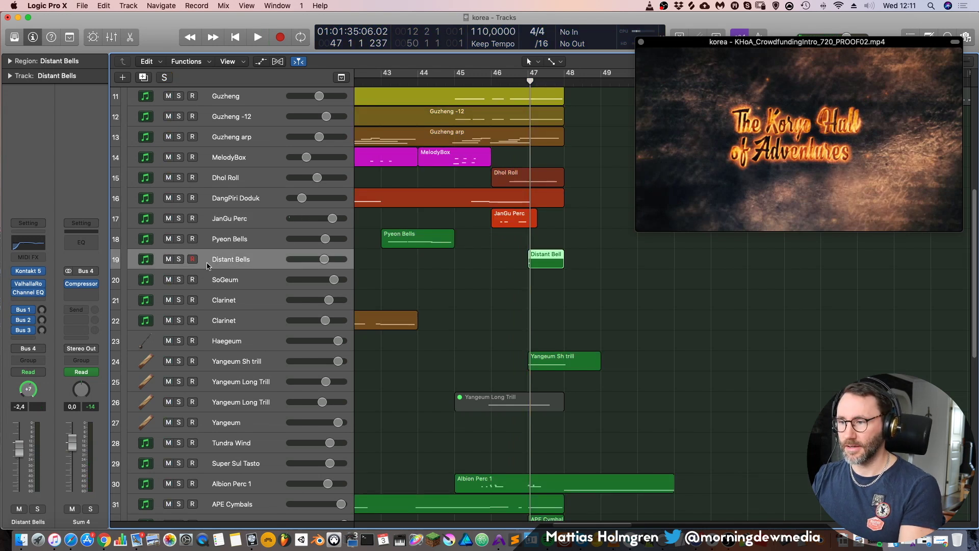
left_click(178, 259)
key("space")
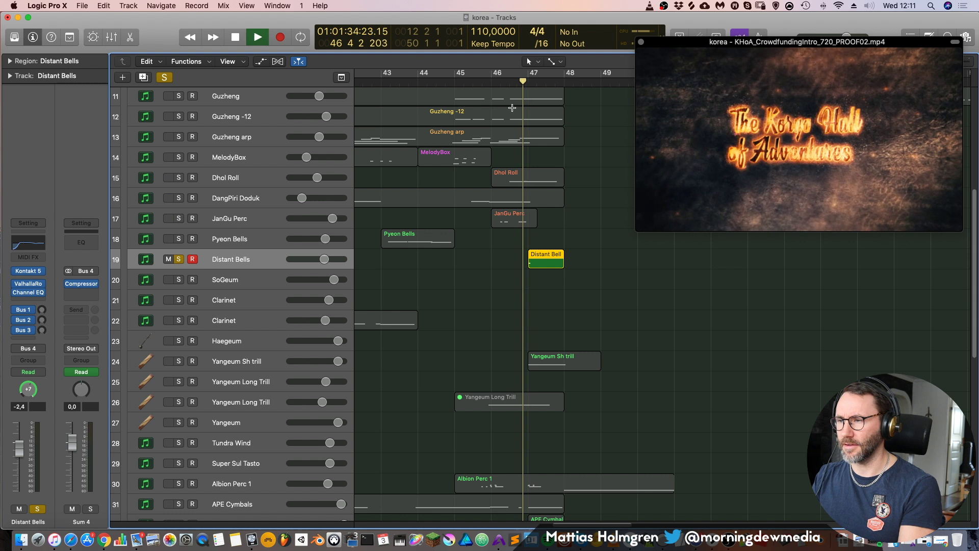
left_click(179, 361)
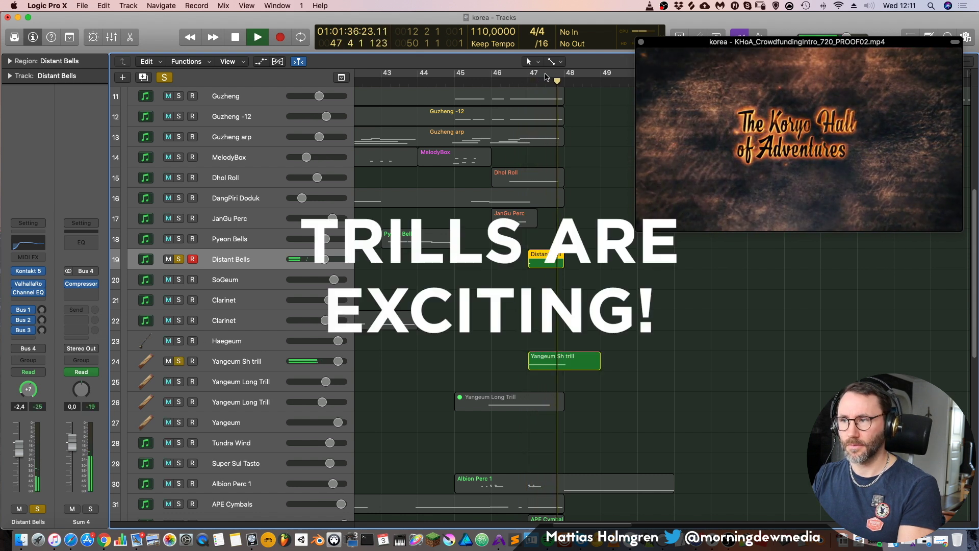
key("comma")
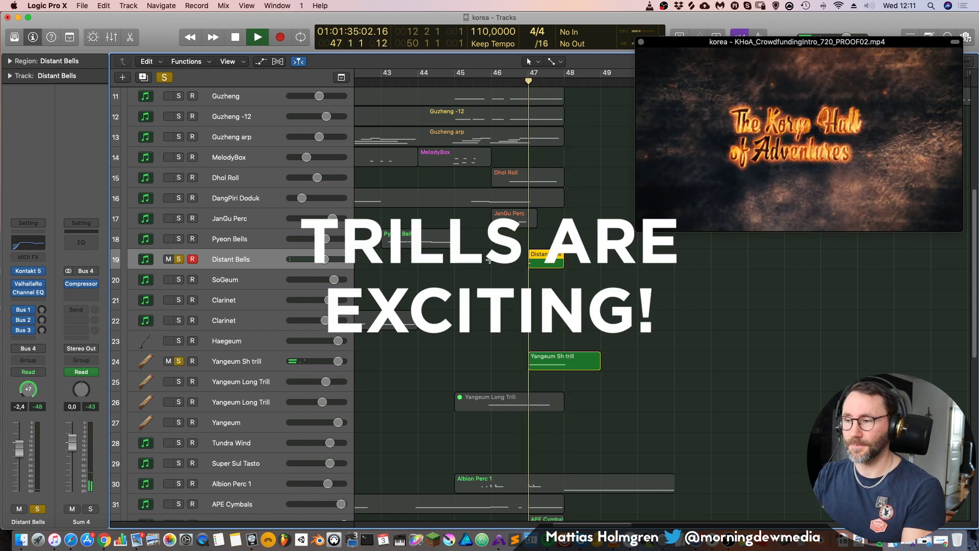
left_click(558, 359, "shift")
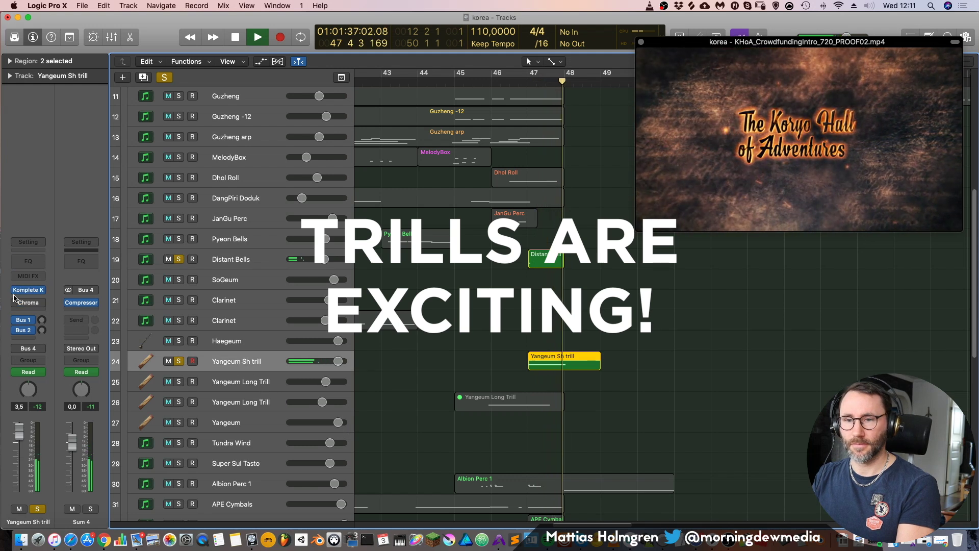
Inspect the Kontakt instrument loaded on the Yangeum Sh trill track, close it and clear both track solos
key("space")
left_click(30, 293)
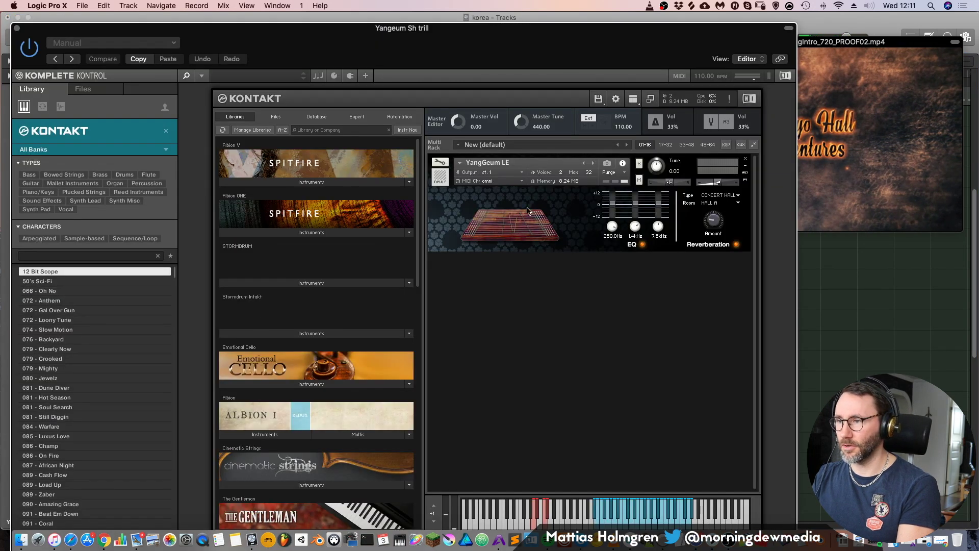
left_click(17, 29)
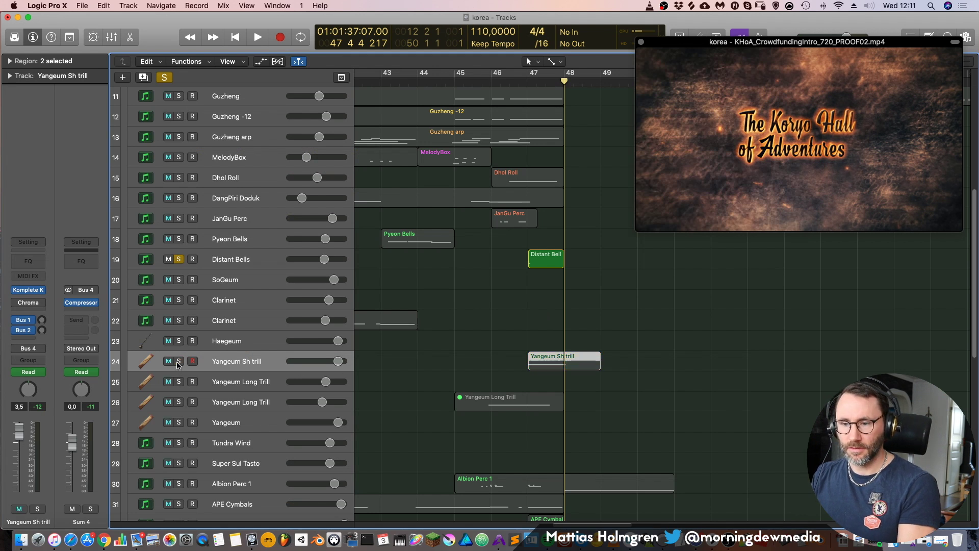
left_click(179, 259)
key("z")
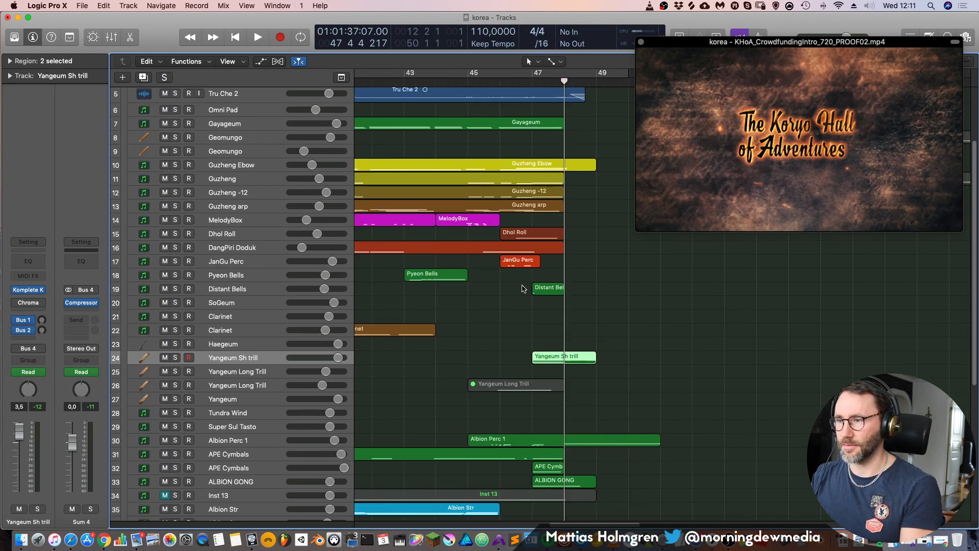
Play the Dhol Roll region in solo from bar 46, stop playback and take the track out of solo
left_click(225, 234)
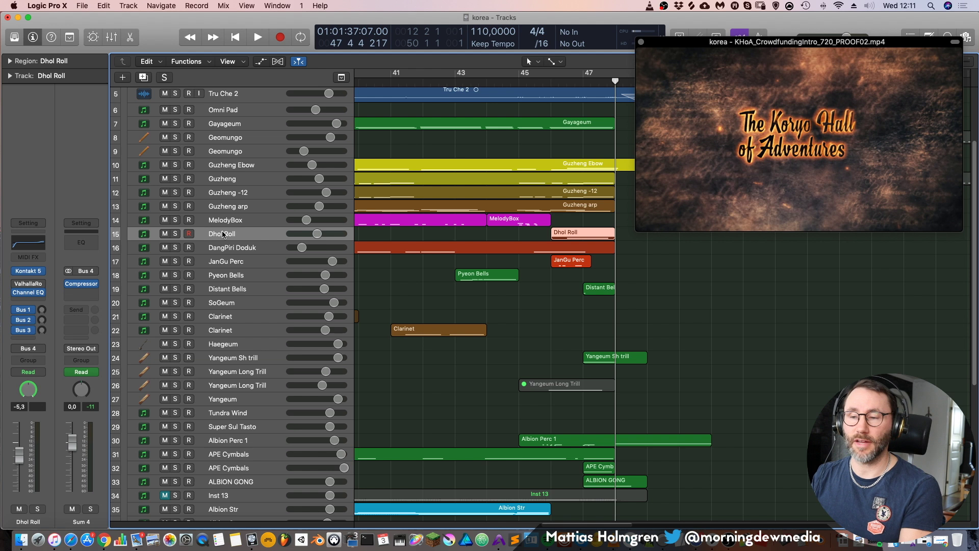
left_click(176, 236)
left_click(561, 76)
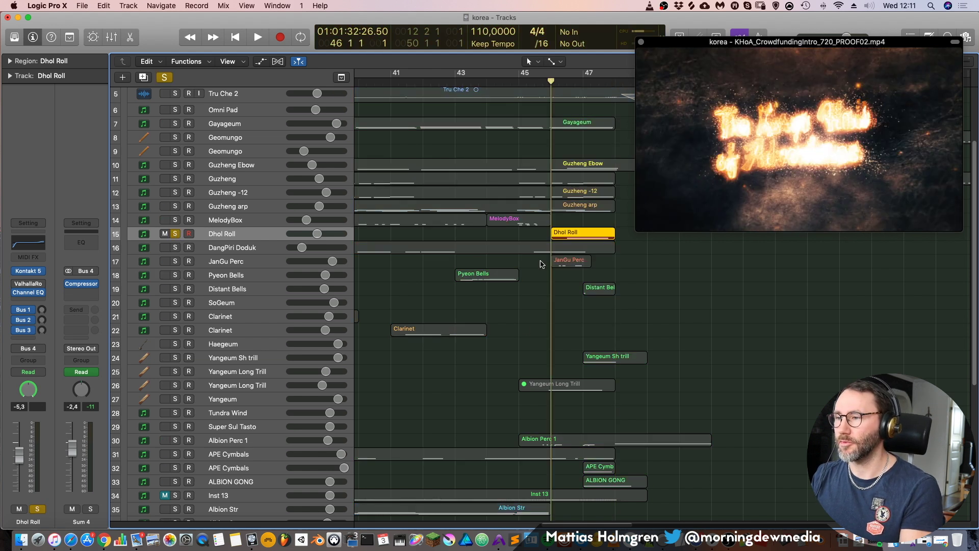
key("z")
key("space")
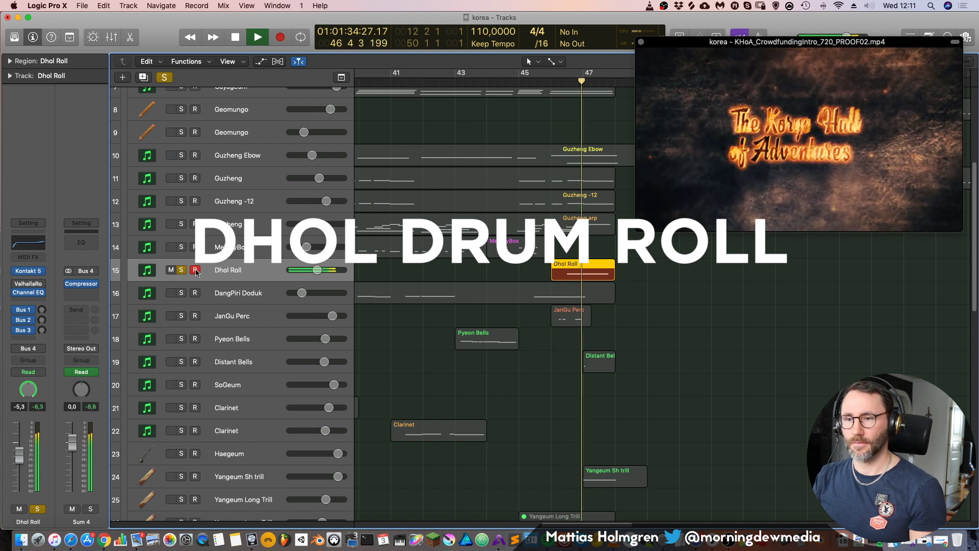
key("space")
left_click(178, 270)
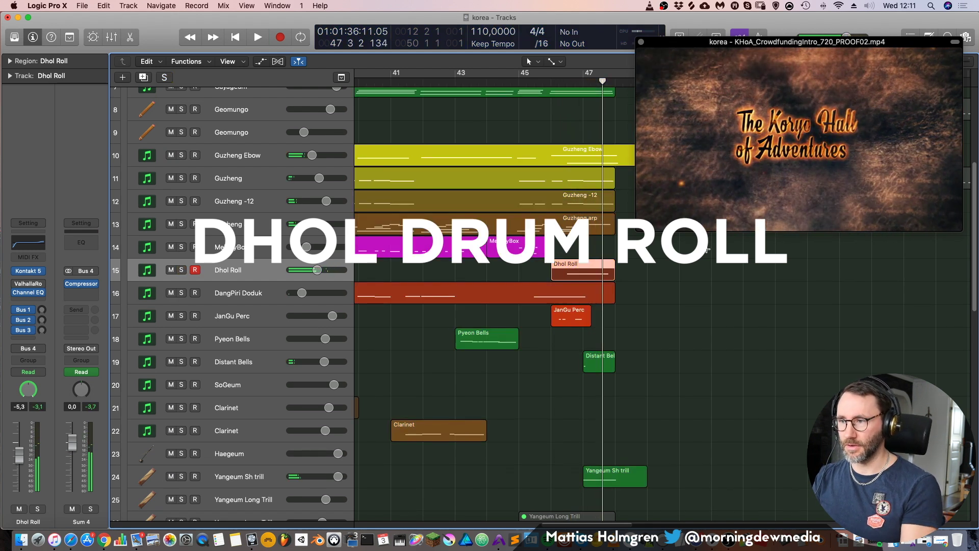
Move the playhead back to bar 15 and look over the full arrangement from the top tracks down
key("z")
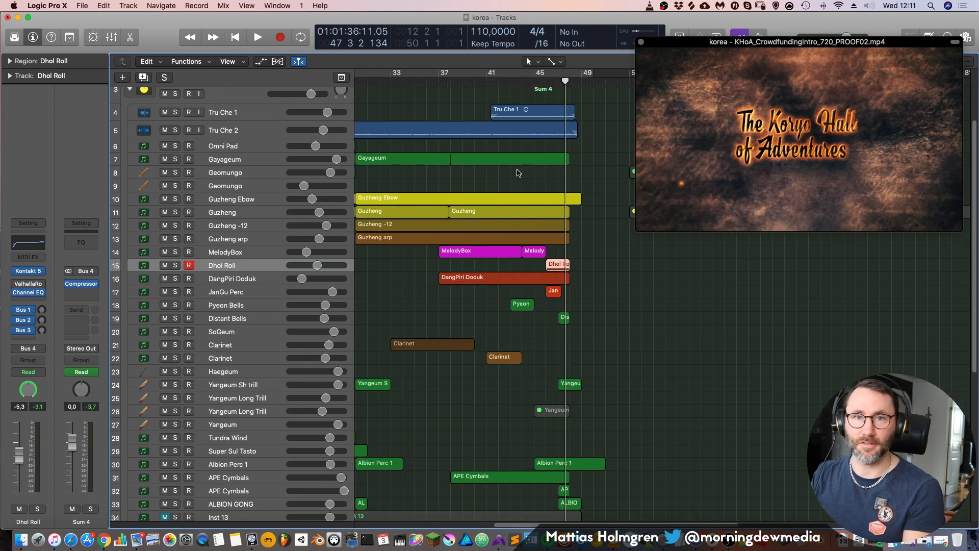
key("z")
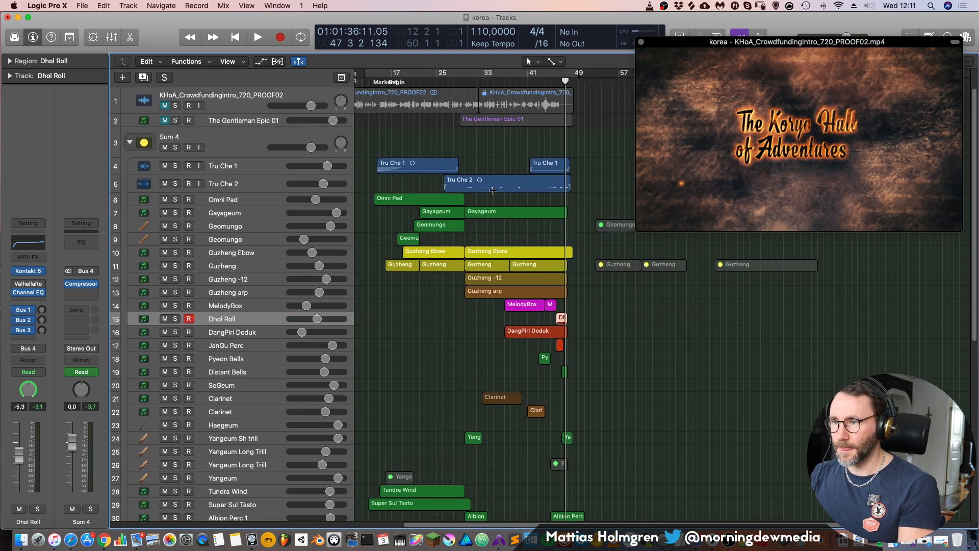
key("alt+comma")
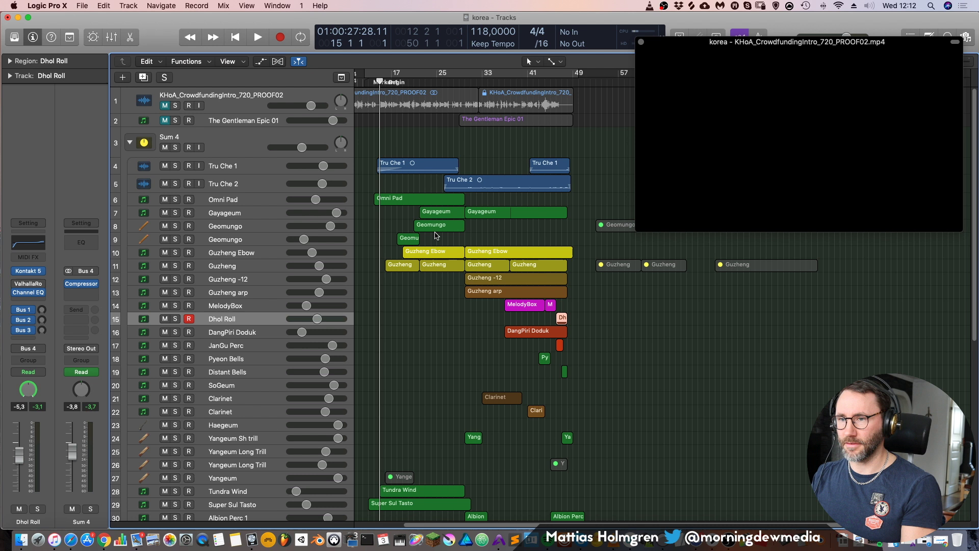
key("super+Down")
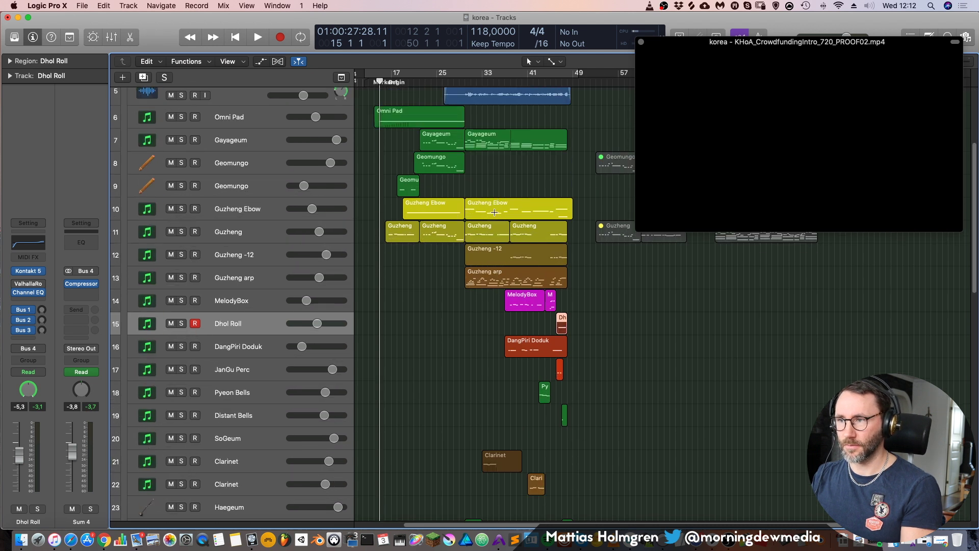
key("super+Up")
scroll(487, 222, "up", 2)
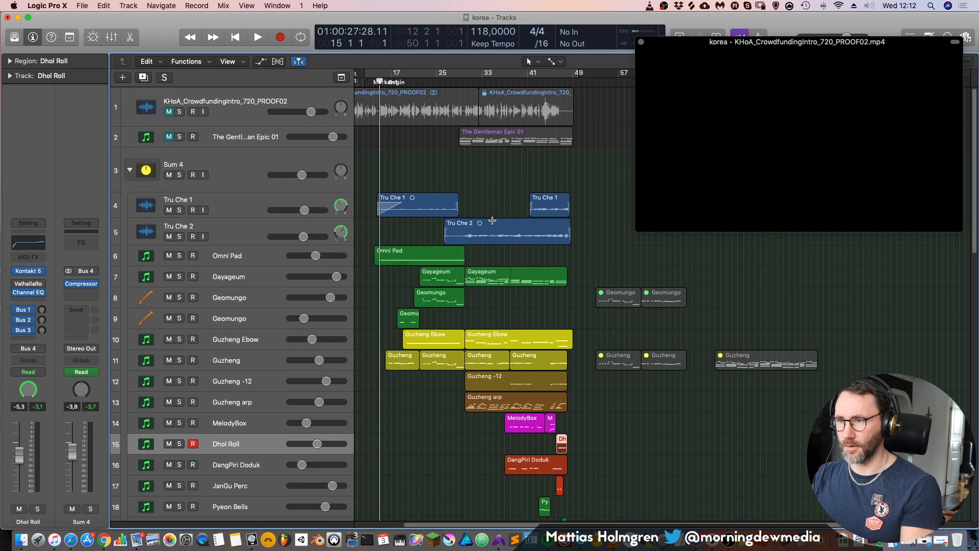
key("super+Right")
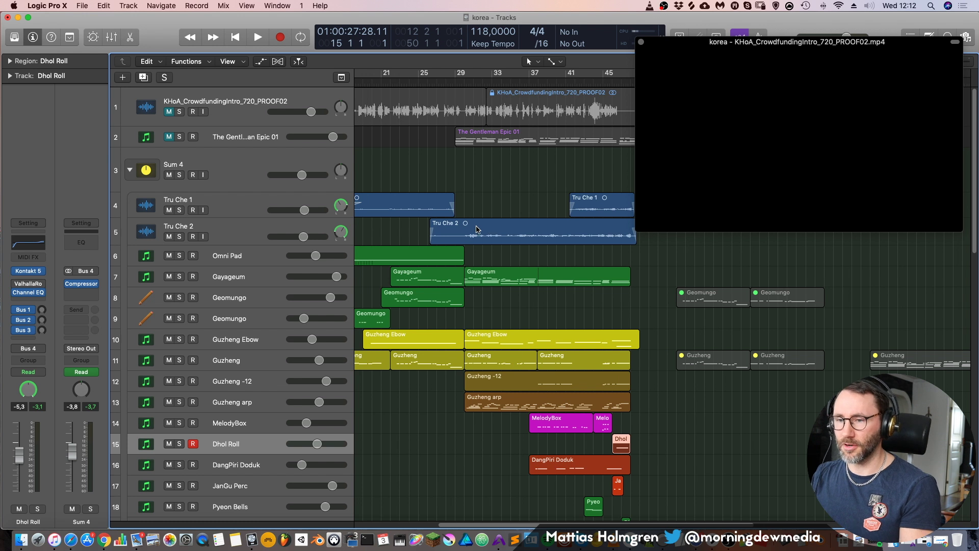